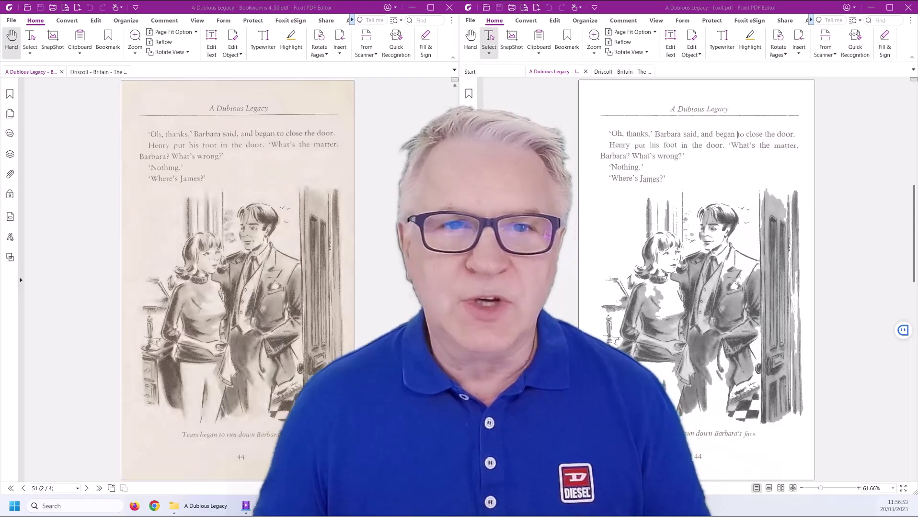
- Zoom into the four-nations page text of the original scan and the OCR'd copy to compare them
{"action": "scroll", "coordinate": [260, 123], "scroll_direction": "up", "scroll_amount": 6}
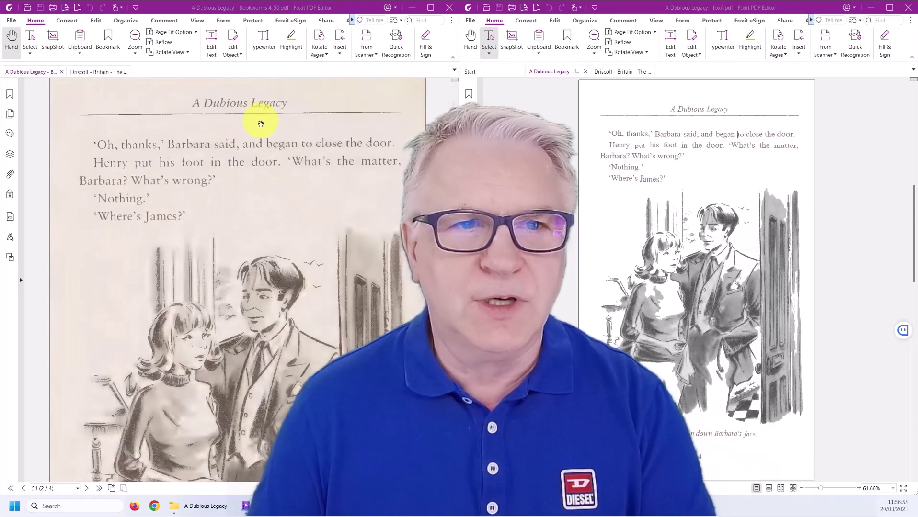
{"action": "scroll", "coordinate": [277, 153], "scroll_direction": "up", "scroll_amount": 2}
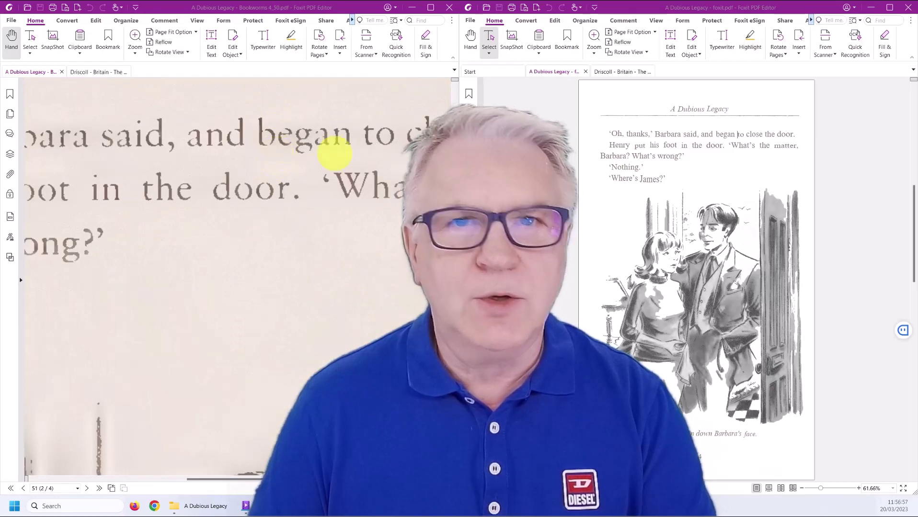
{"action": "scroll", "coordinate": [732, 138], "scroll_direction": "up", "scroll_amount": 6}
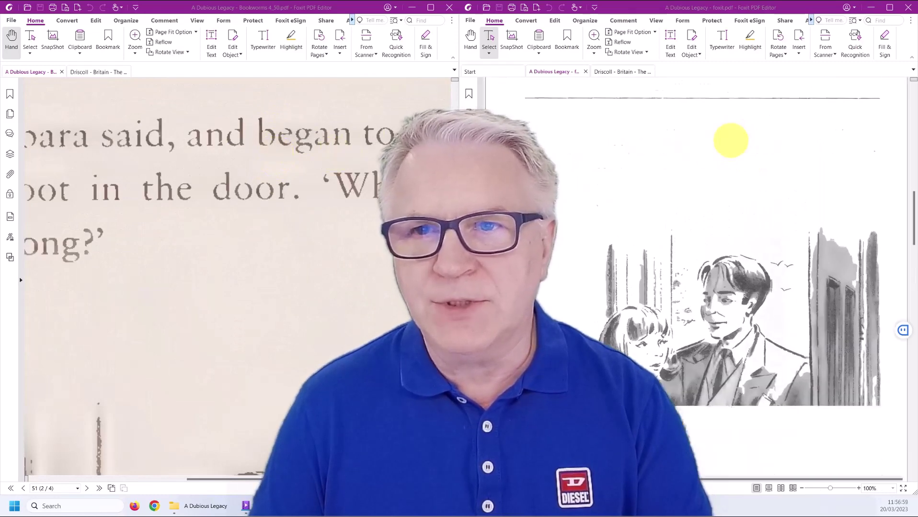
{"action": "scroll", "coordinate": [728, 164], "scroll_direction": "up", "scroll_amount": 6}
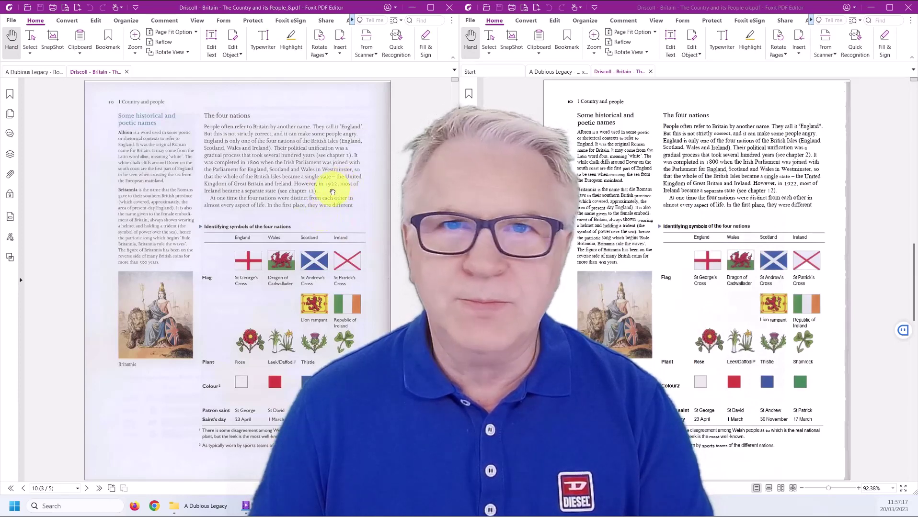
{"action": "scroll", "coordinate": [336, 189], "scroll_direction": "up", "scroll_amount": 5}
{"action": "scroll", "coordinate": [329, 190], "scroll_direction": "up", "scroll_amount": 2}
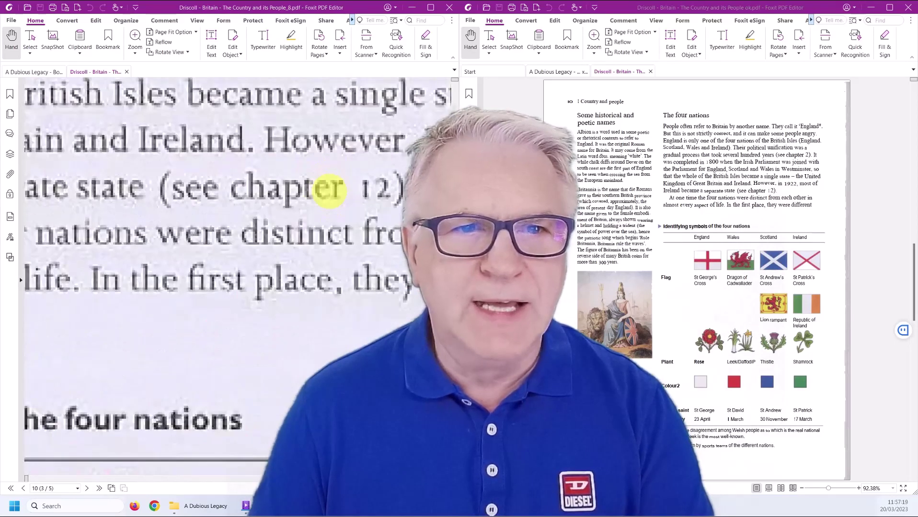
{"action": "scroll", "coordinate": [295, 149], "scroll_direction": "up", "scroll_amount": 2}
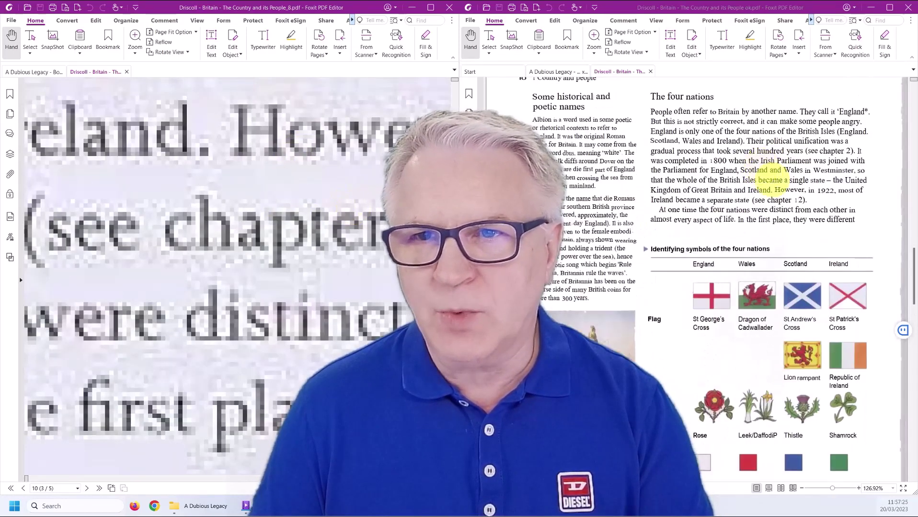
{"action": "scroll", "coordinate": [763, 167], "scroll_direction": "up", "scroll_amount": 5}
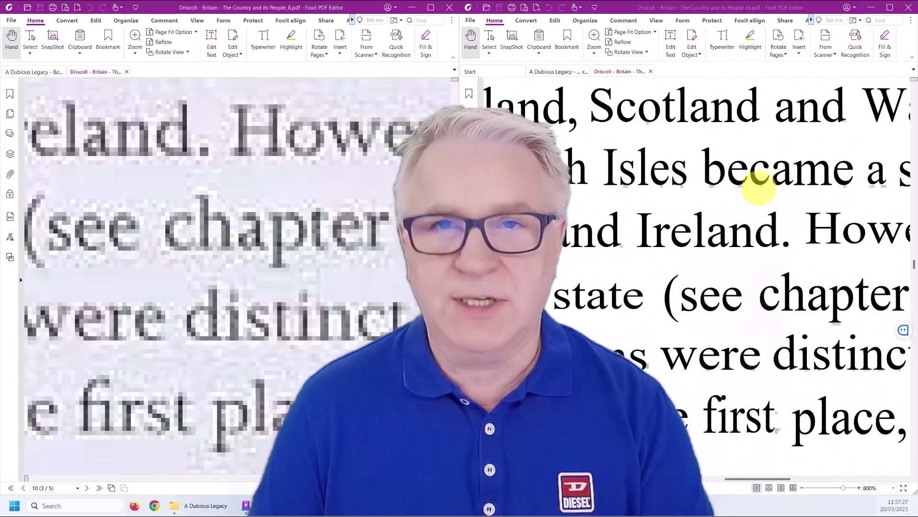
{"action": "scroll", "coordinate": [756, 189], "scroll_direction": "down", "scroll_amount": 5}
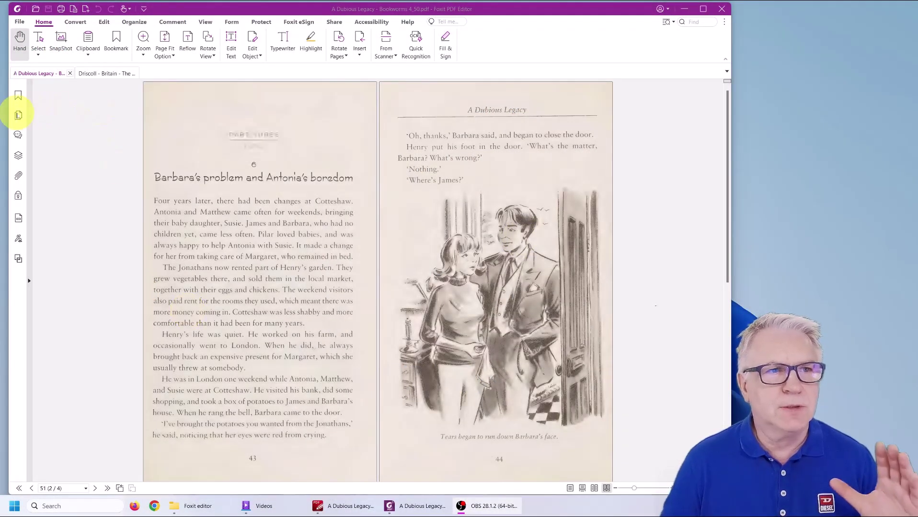
- Show the page thumbnails in the sidebar, glance at the Convert tools, and return to Home
{"action": "left_click", "coordinate": [19, 116]}
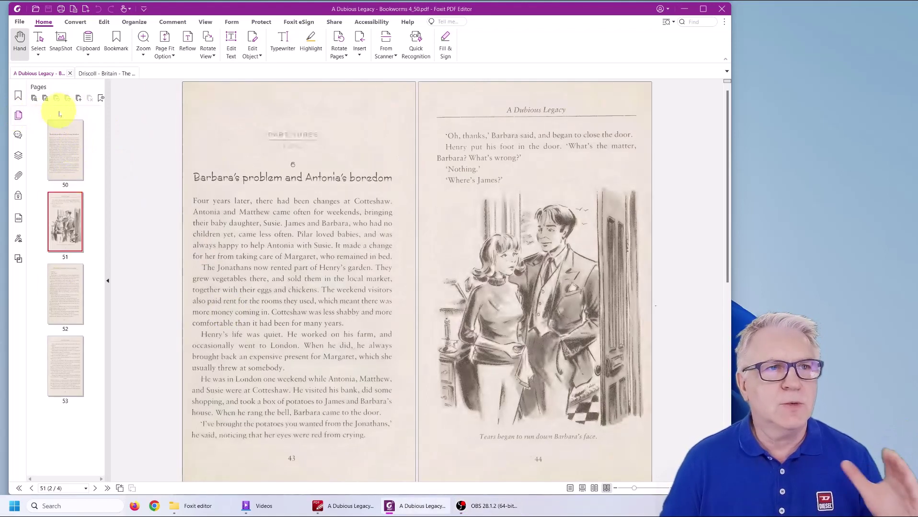
{"action": "left_click", "coordinate": [76, 22]}
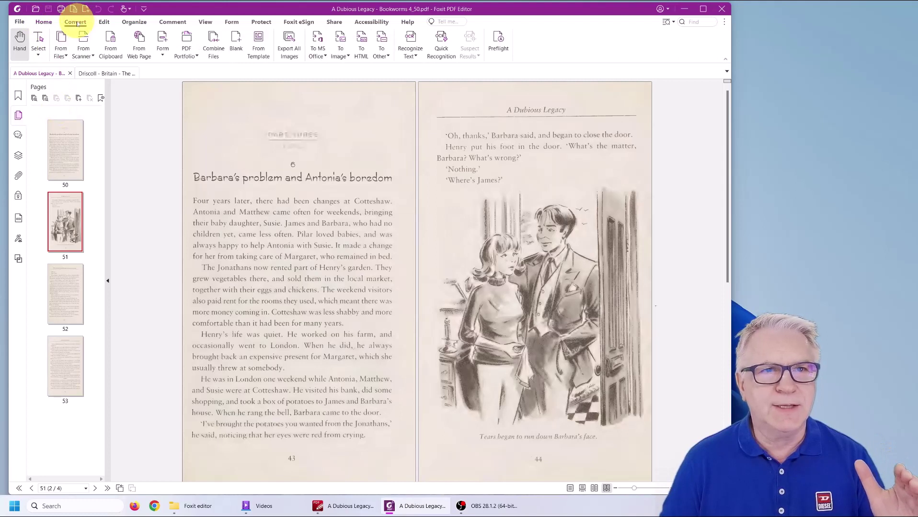
{"action": "left_click", "coordinate": [43, 23]}
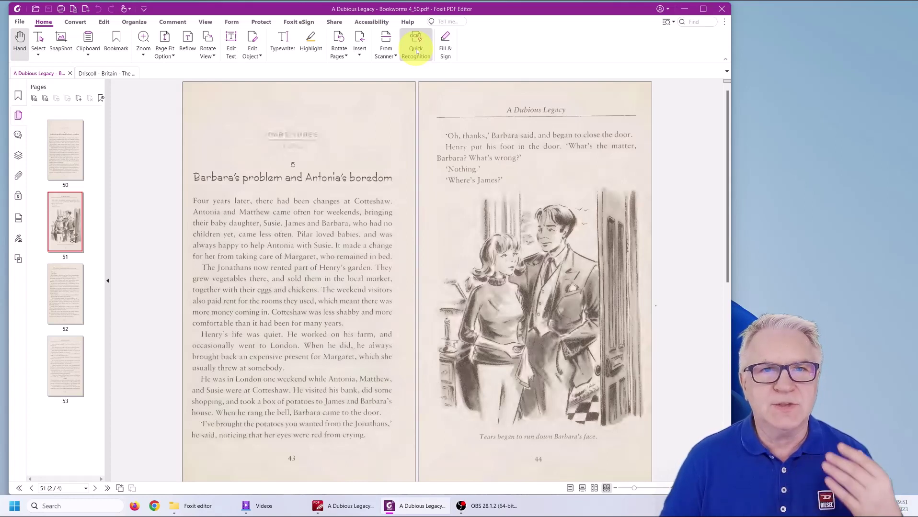
- Set up Recognize Text on the current file: all pages, English, Editable Text output, 600 dpi
{"action": "left_click", "coordinate": [72, 22]}
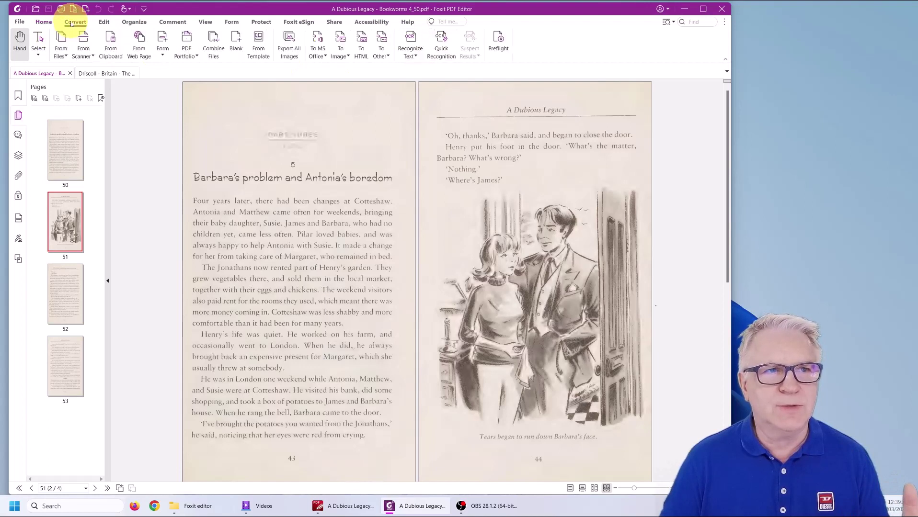
{"action": "left_click", "coordinate": [415, 56]}
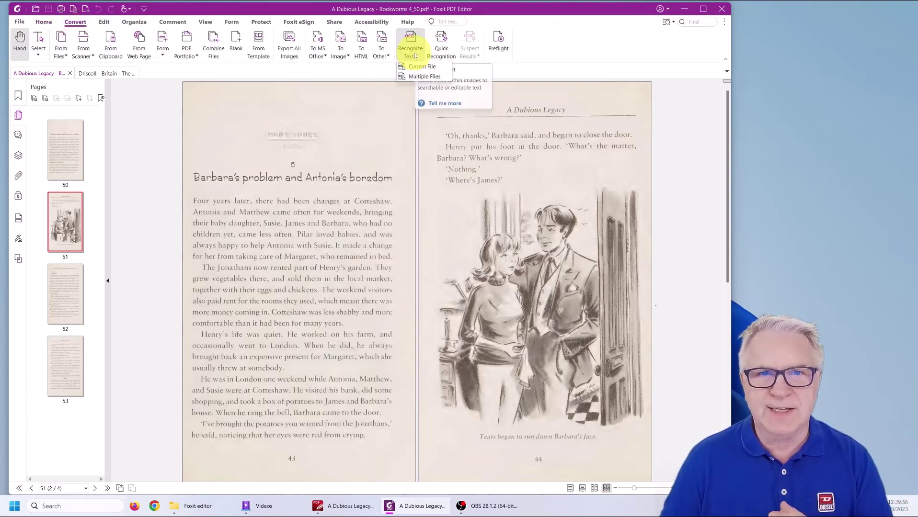
{"action": "left_click", "coordinate": [436, 69]}
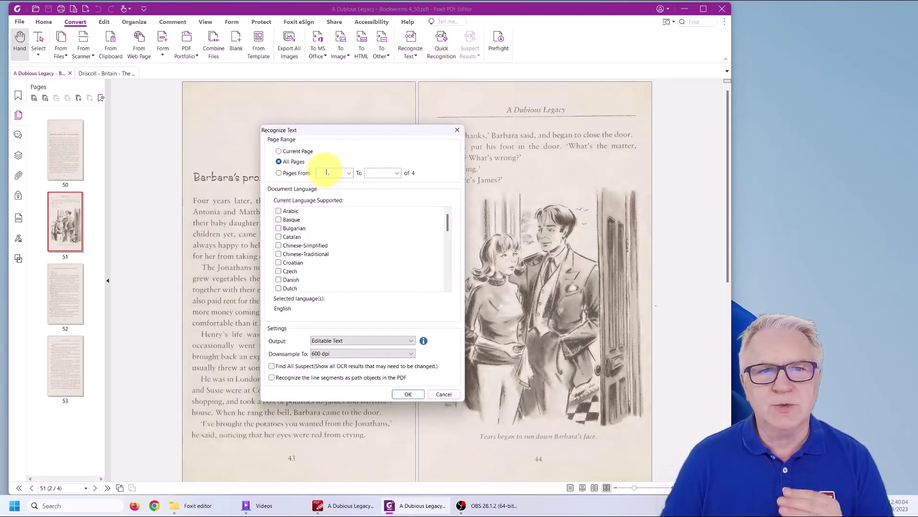
{"action": "left_click", "coordinate": [278, 173]}
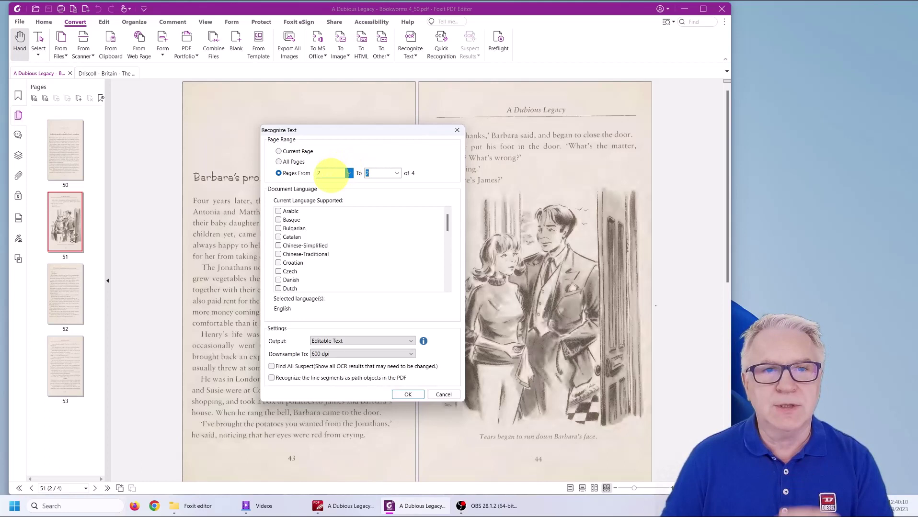
{"action": "left_click", "coordinate": [278, 161]}
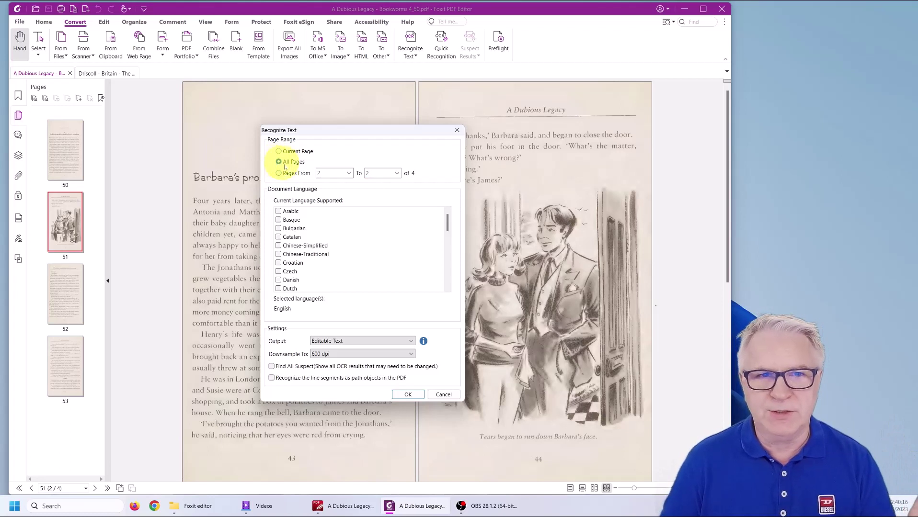
{"action": "scroll", "coordinate": [317, 245], "scroll_direction": "down", "scroll_amount": 3}
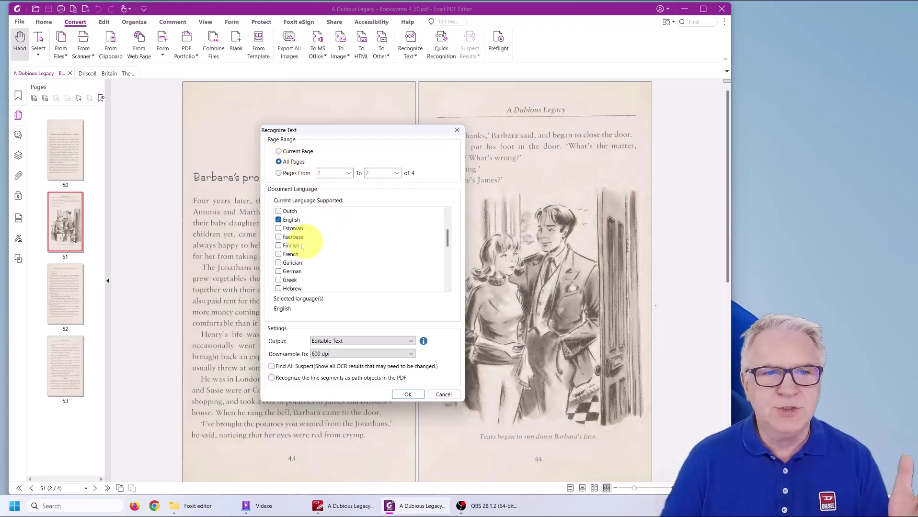
{"action": "left_click", "coordinate": [412, 341]}
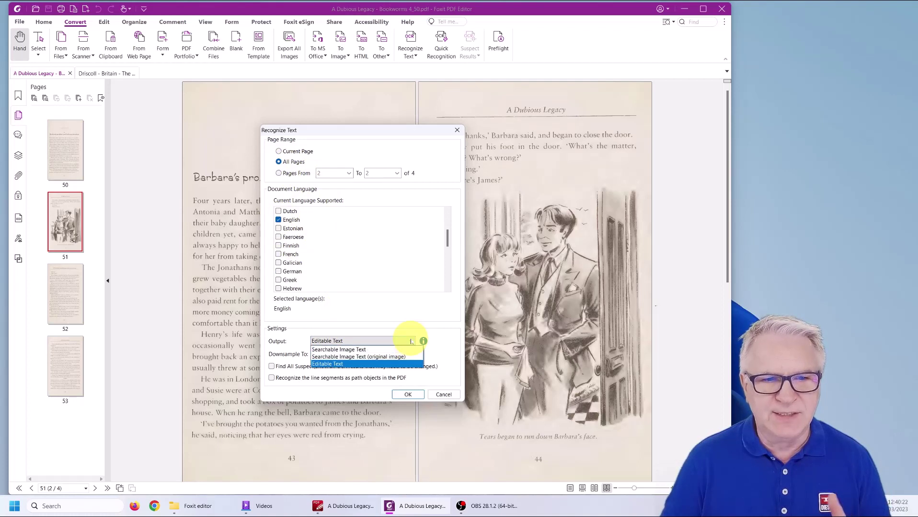
{"action": "left_click", "coordinate": [364, 364]}
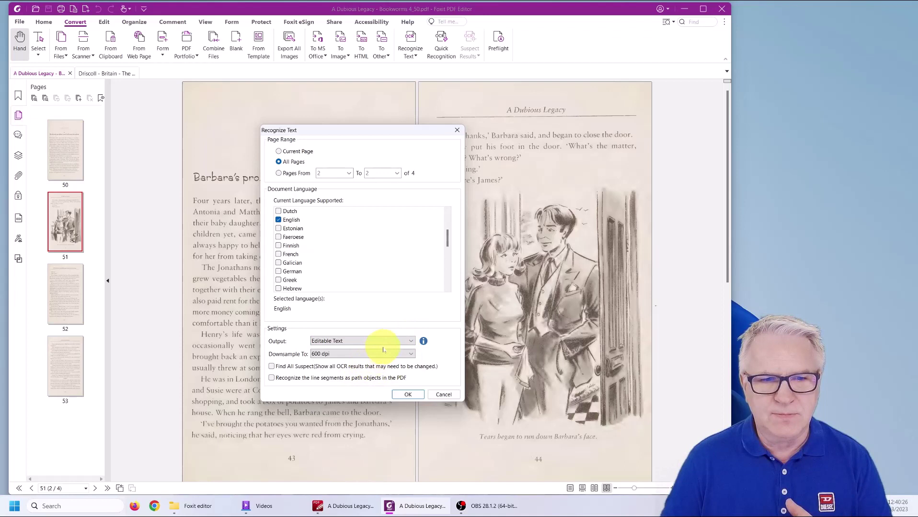
{"action": "left_click", "coordinate": [410, 355]}
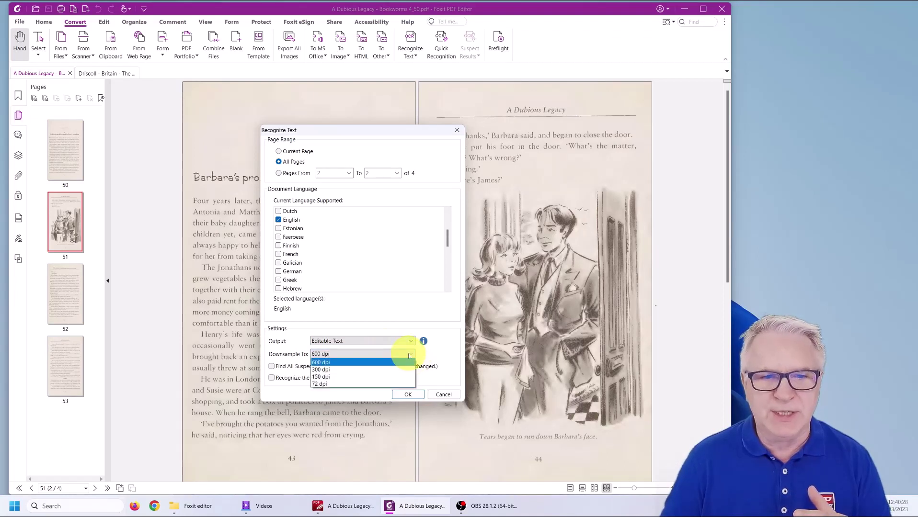
{"action": "left_click", "coordinate": [410, 354]}
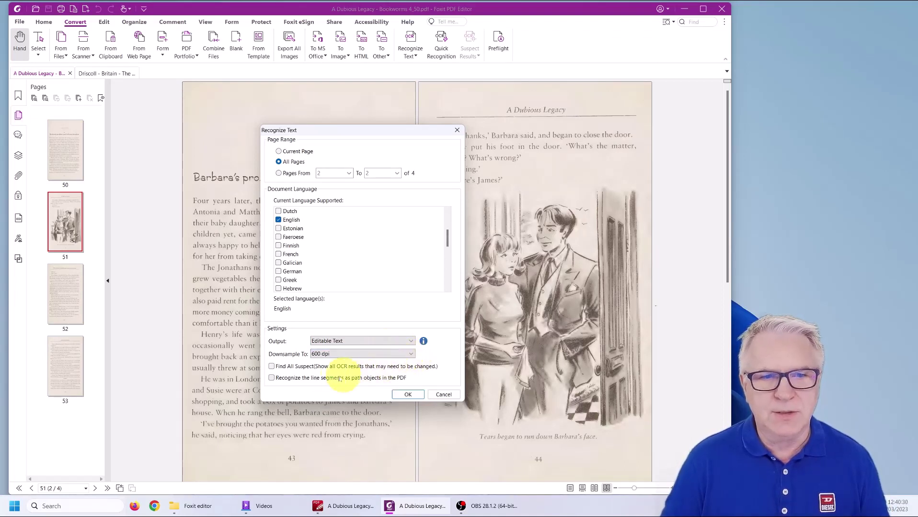
- Run the OCR, dismiss the completion notice, and scroll through the pages to check the recognised text
{"action": "left_click", "coordinate": [407, 395]}
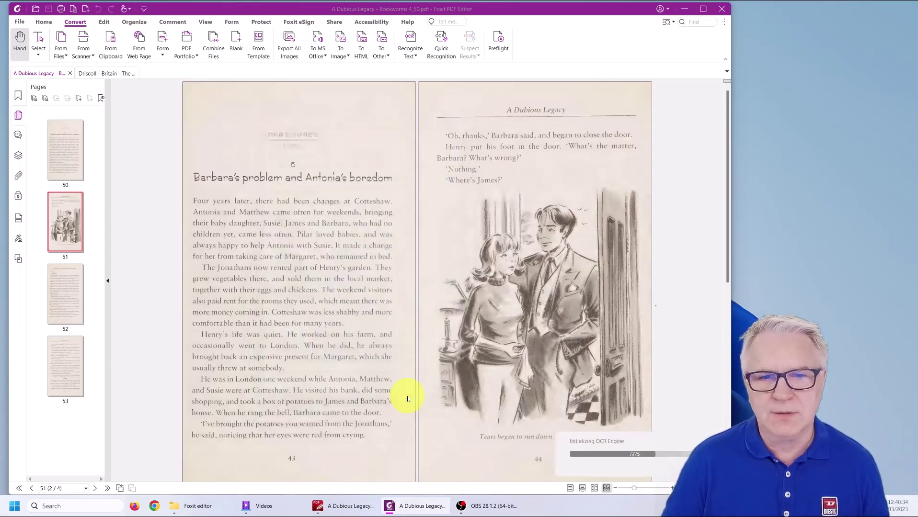
{"action": "left_click", "coordinate": [703, 94]}
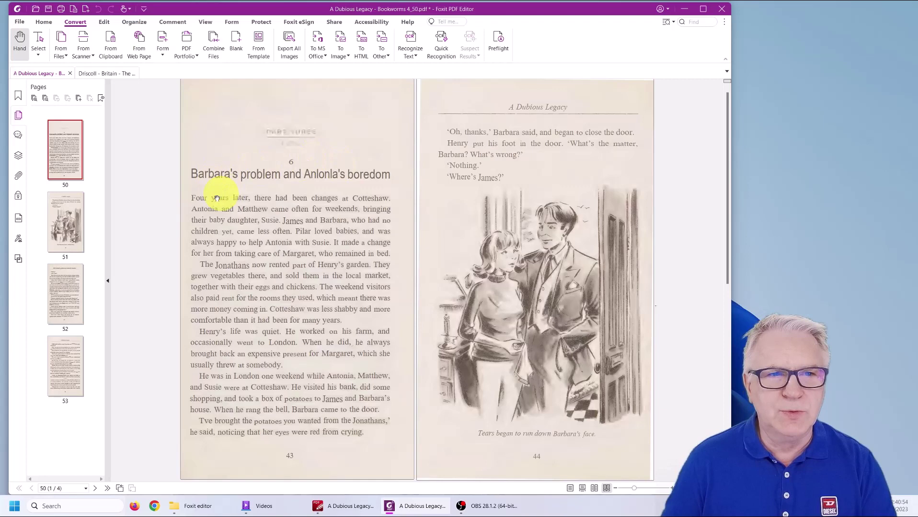
{"action": "scroll", "coordinate": [211, 199], "scroll_direction": "up", "scroll_amount": 8}
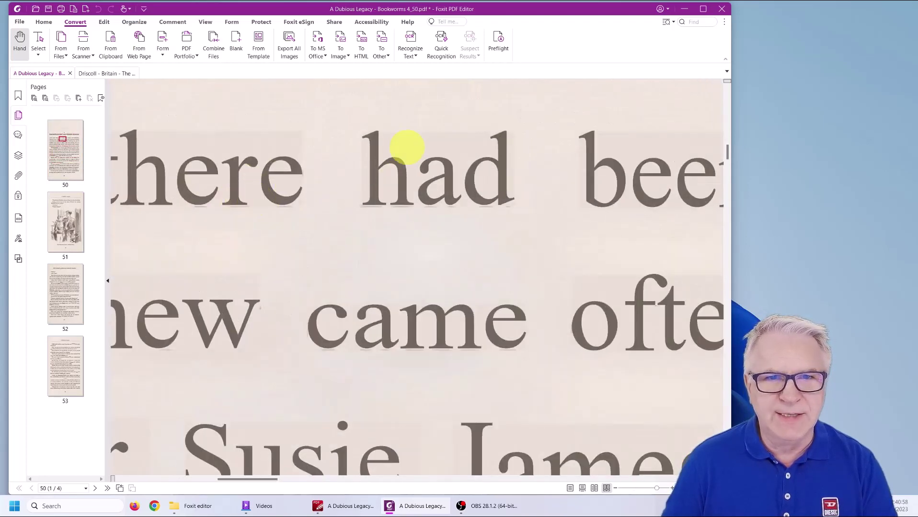
{"action": "scroll", "coordinate": [402, 183], "scroll_direction": "down", "scroll_amount": 2}
{"action": "scroll", "coordinate": [401, 185], "scroll_direction": "down", "scroll_amount": 6}
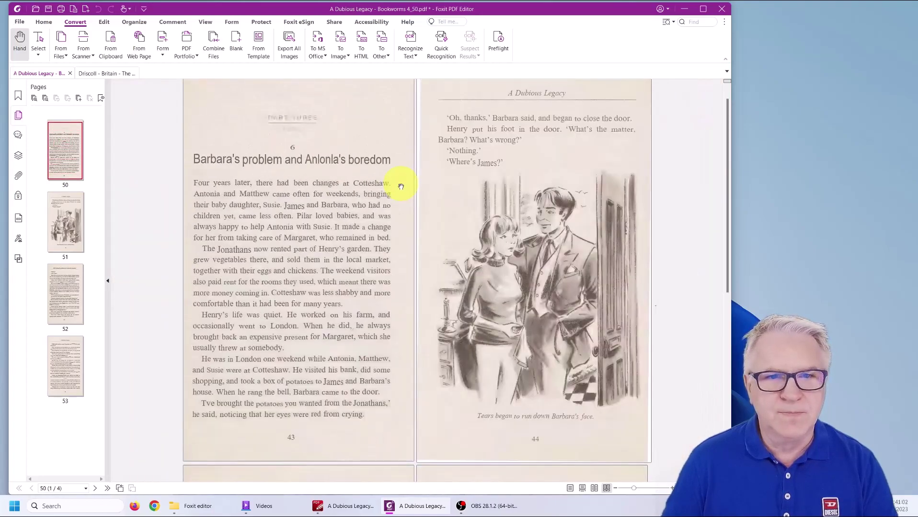
{"action": "scroll", "coordinate": [401, 186], "scroll_direction": "down", "scroll_amount": 8}
{"action": "scroll", "coordinate": [401, 186], "scroll_direction": "up", "scroll_amount": 3}
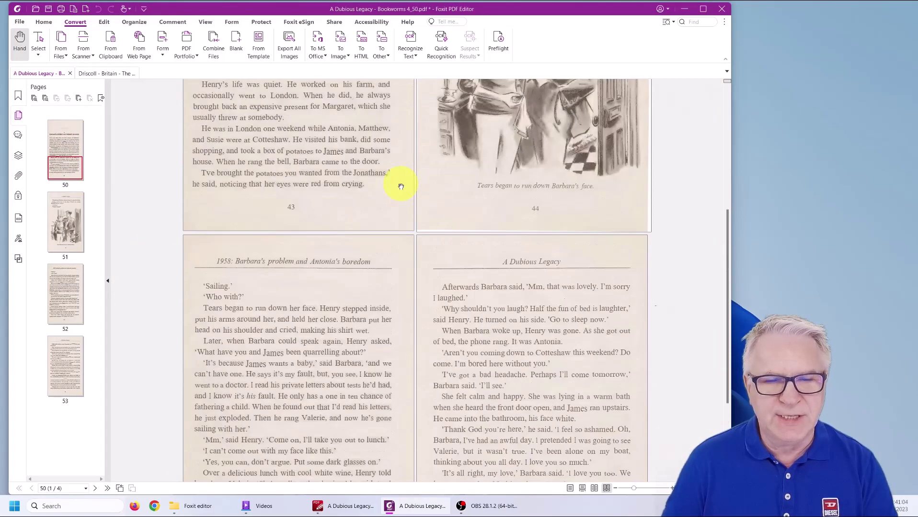
{"action": "scroll", "coordinate": [400, 186], "scroll_direction": "up", "scroll_amount": 4}
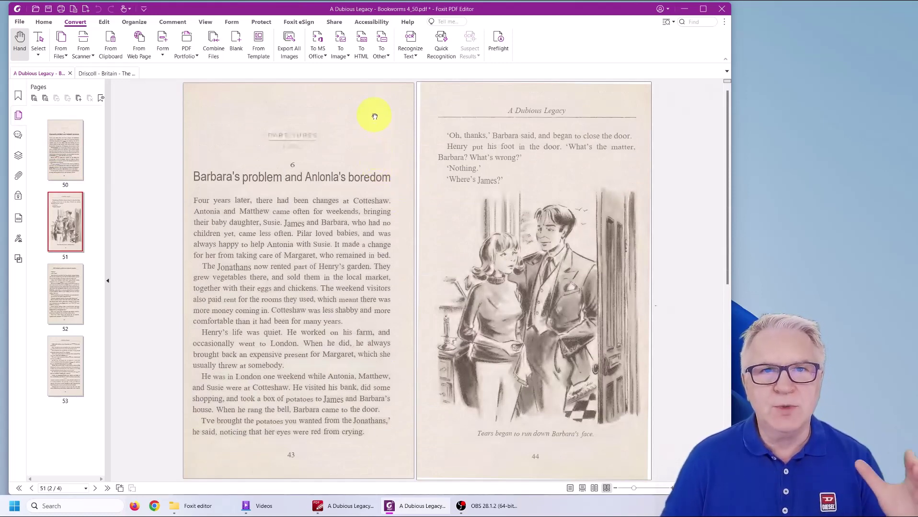
- Switch from Edit Text to Edit Object and delete page 43's scanned background image
{"action": "left_click", "coordinate": [44, 22]}
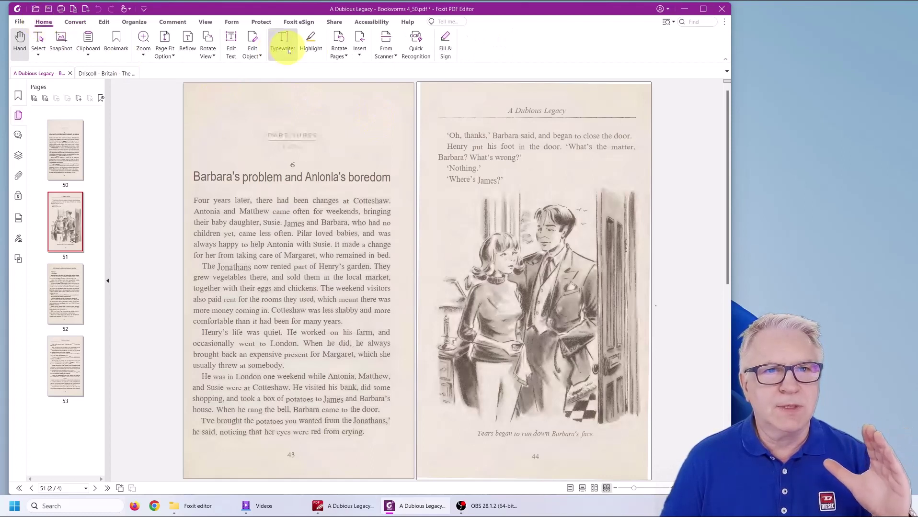
{"action": "left_click", "coordinate": [253, 38]}
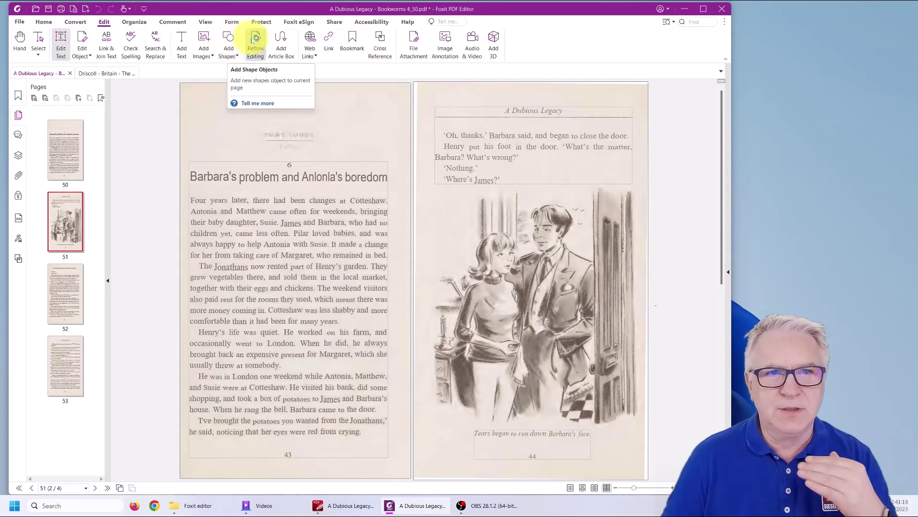
{"action": "left_click", "coordinate": [43, 22]}
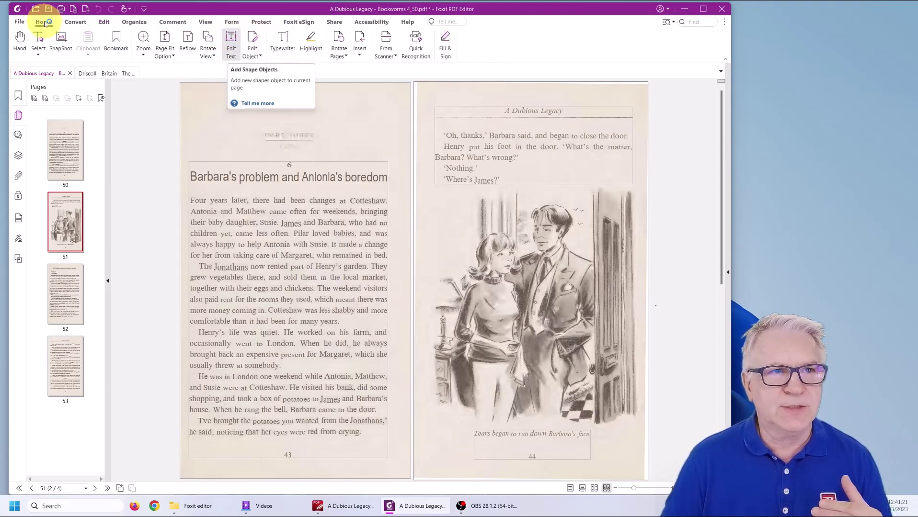
{"action": "left_click", "coordinate": [233, 38]}
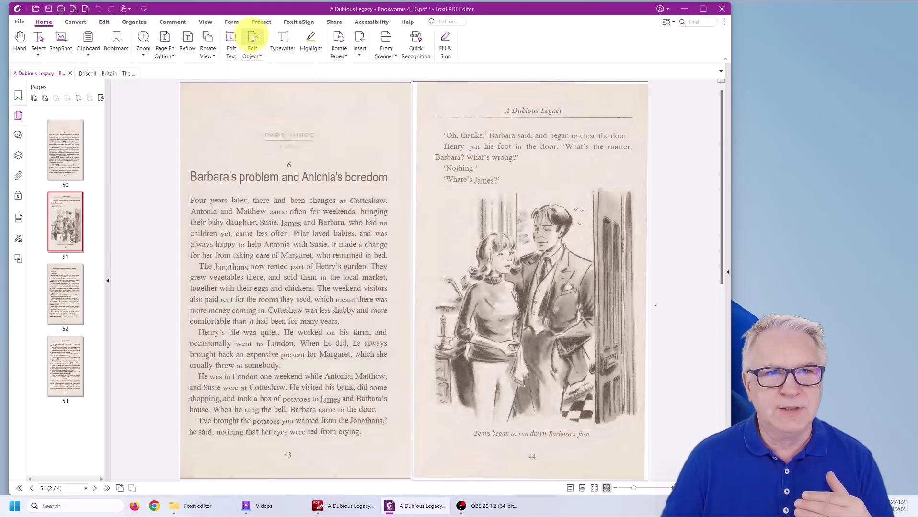
{"action": "left_click", "coordinate": [253, 39]}
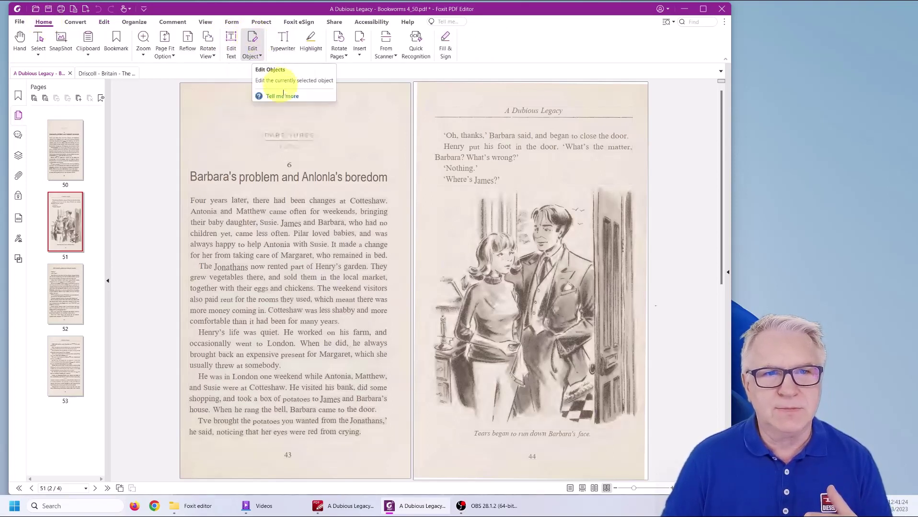
{"action": "left_click", "coordinate": [363, 144]}
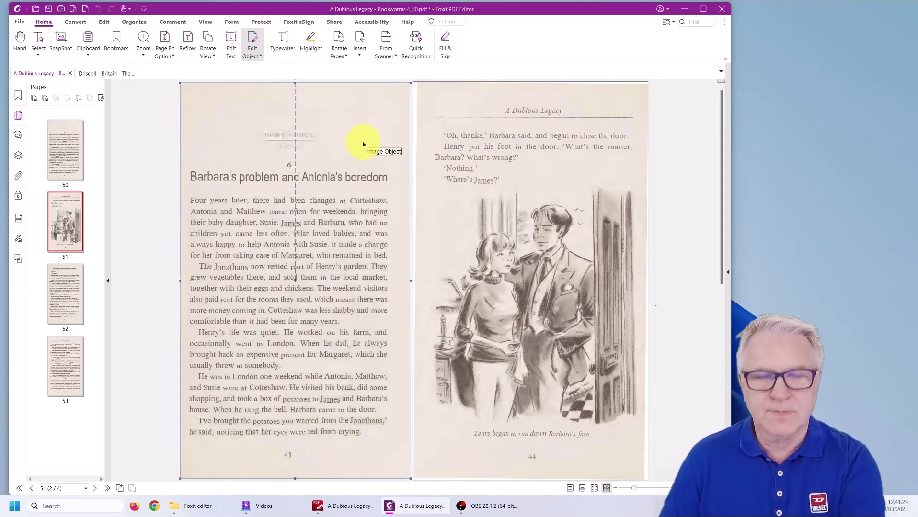
{"action": "key", "text": "Delete"}
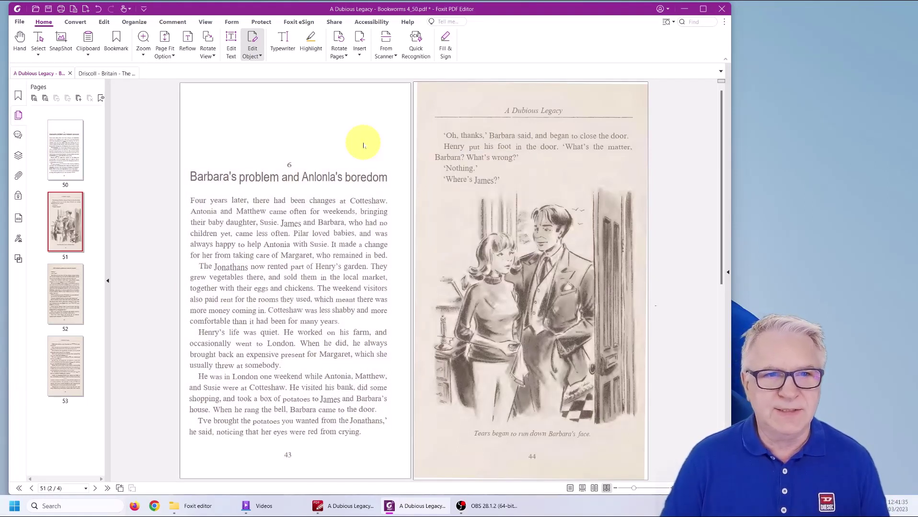
- Delete page 44's illustration, then restore it with Ctrl+Z
{"action": "scroll", "coordinate": [237, 232], "scroll_direction": "up", "scroll_amount": 1}
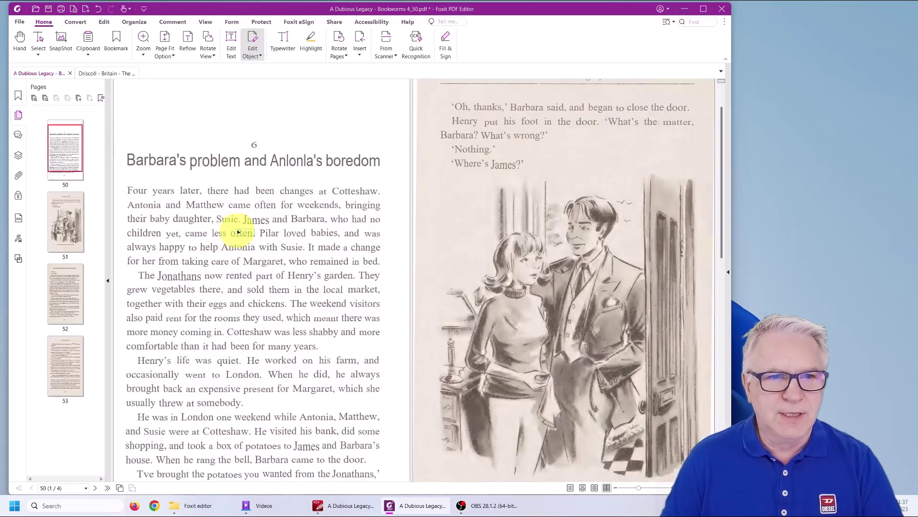
{"action": "scroll", "coordinate": [242, 218], "scroll_direction": "up", "scroll_amount": 2}
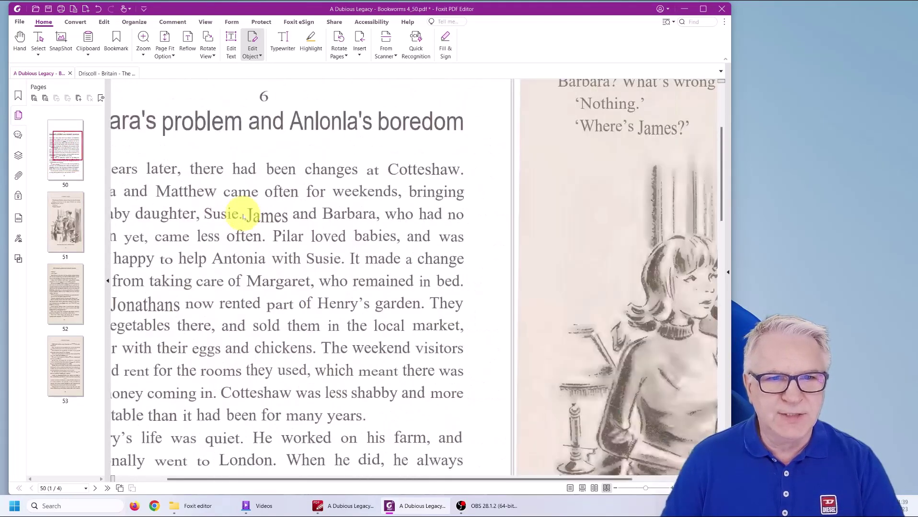
{"action": "scroll", "coordinate": [243, 217], "scroll_direction": "down", "scroll_amount": 3}
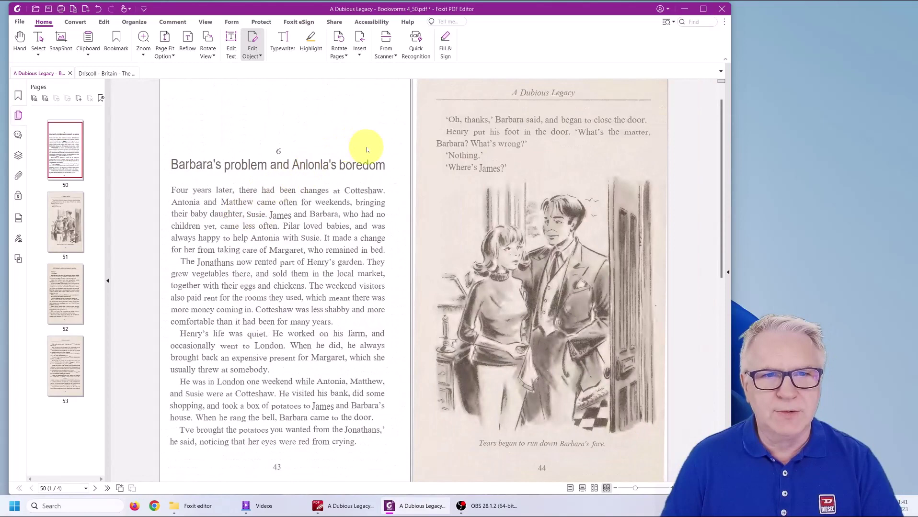
{"action": "left_click", "coordinate": [451, 204]}
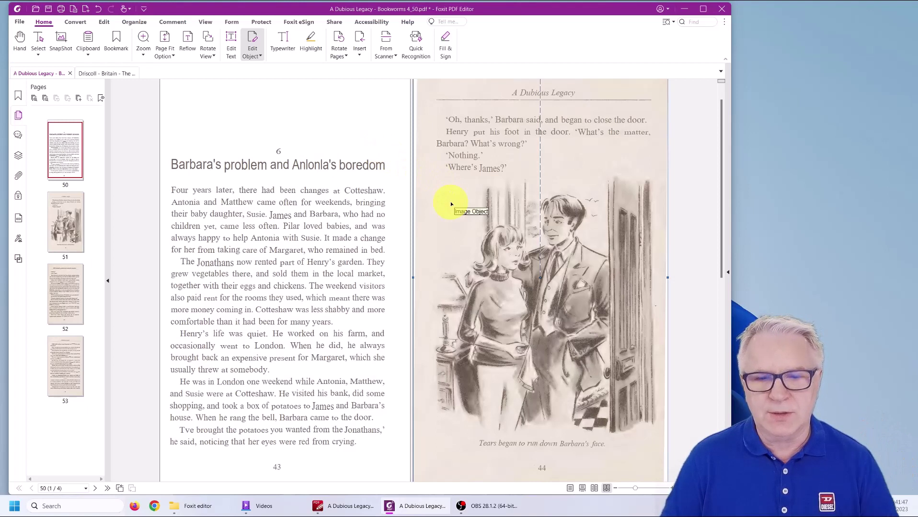
{"action": "key", "text": "Delete"}
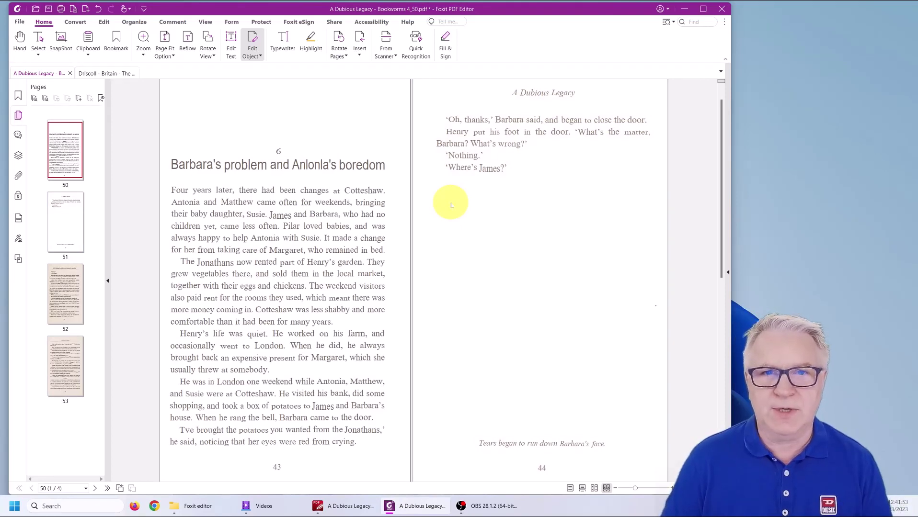
{"action": "key", "text": "ctrl+z"}
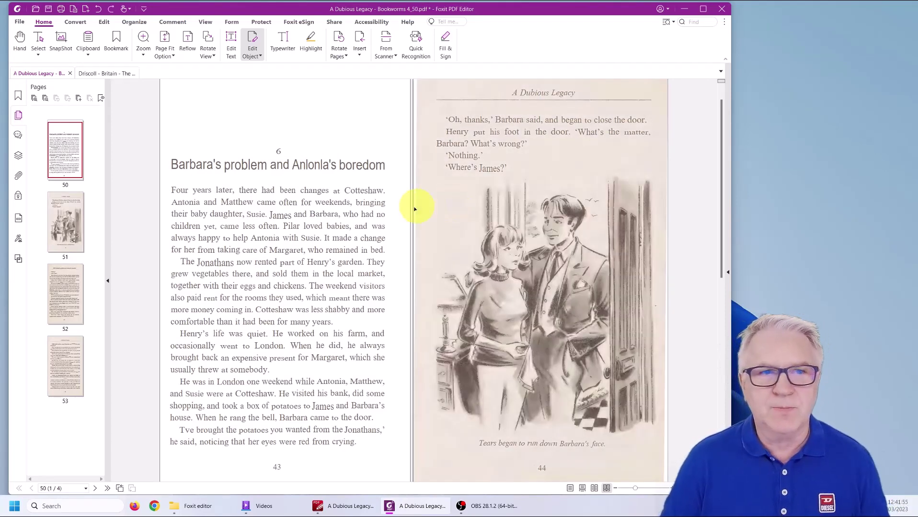
- Delete the scanned background images on pages 52 and 53, then return to pages 43–44
{"action": "left_click", "coordinate": [63, 288]}
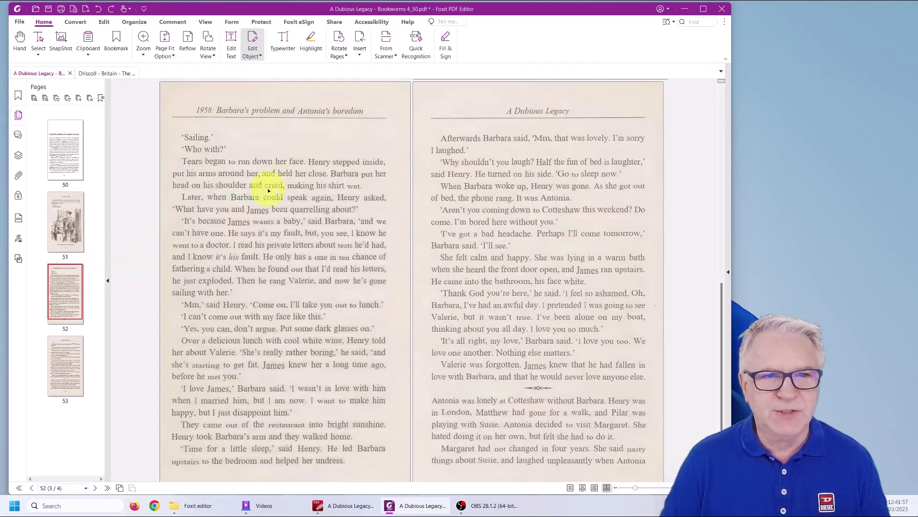
{"action": "key", "text": "Delete"}
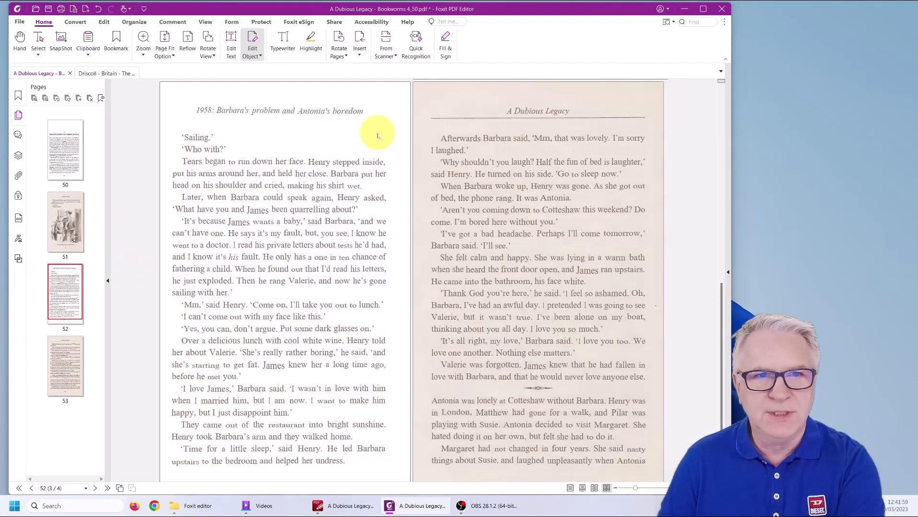
{"action": "left_click", "coordinate": [436, 112]}
{"action": "key", "text": "Delete"}
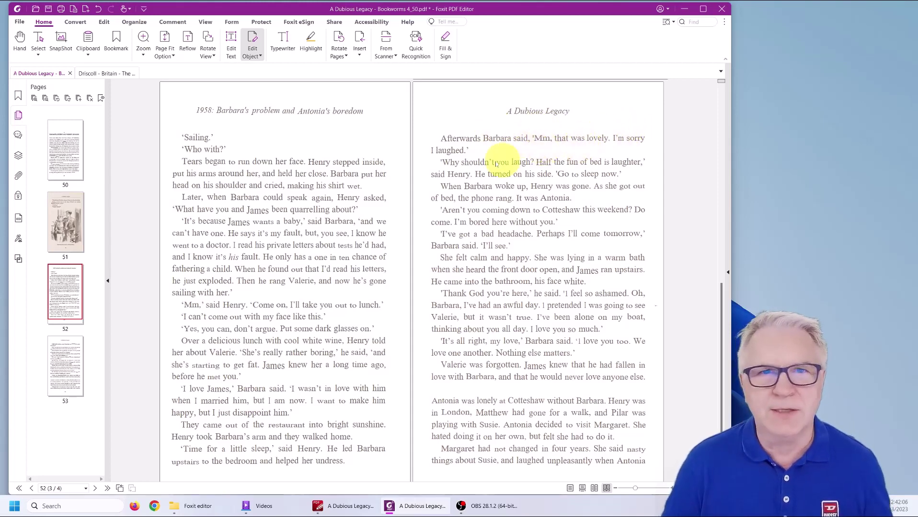
{"action": "left_click", "coordinate": [65, 218]}
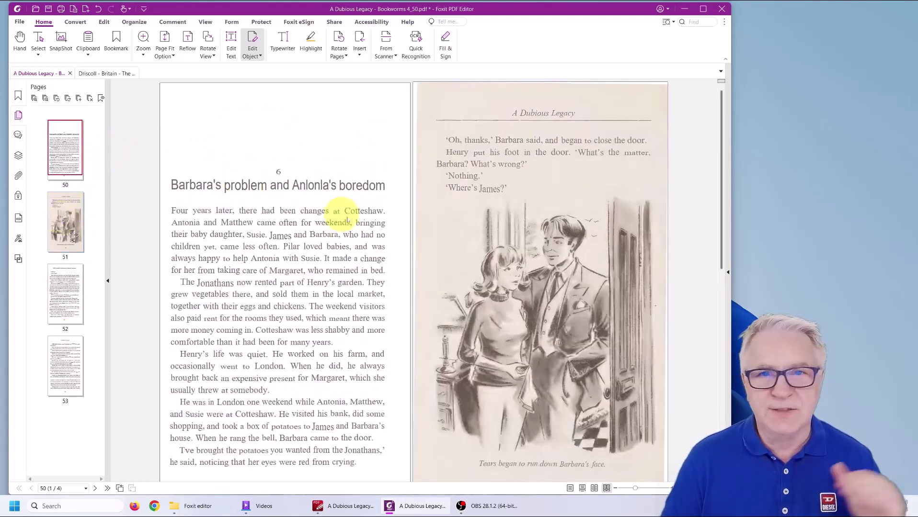
- Open the page 44 illustration in the image editor via Edit Object, zoom out, and expand Format
{"action": "left_click", "coordinate": [444, 221]}
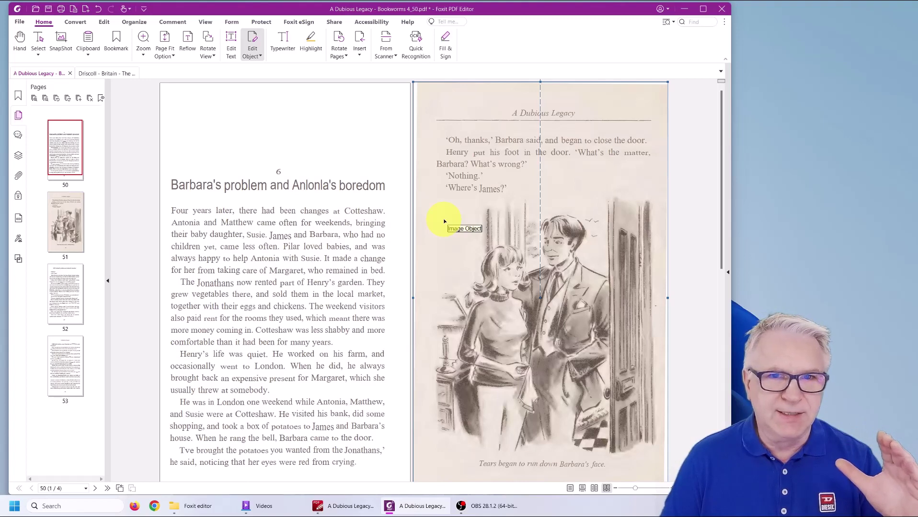
{"action": "right_click", "coordinate": [444, 221]}
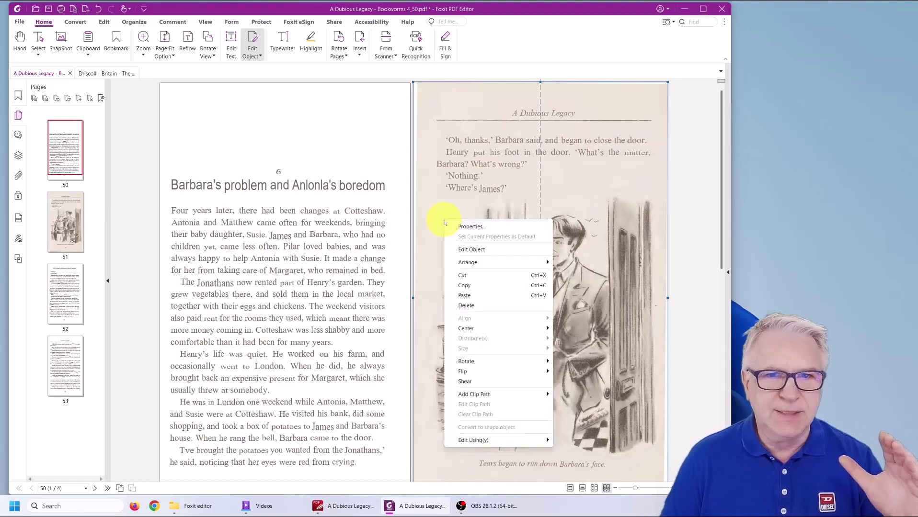
{"action": "left_click", "coordinate": [483, 250]}
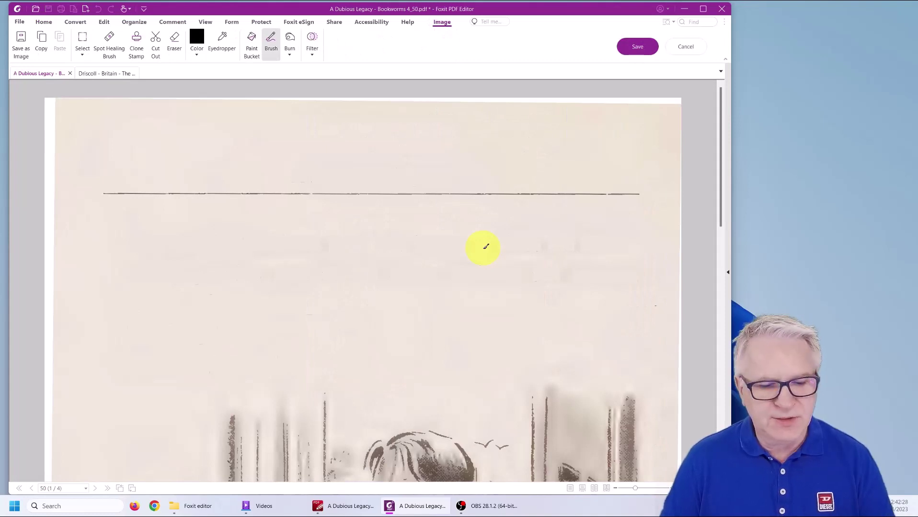
{"action": "scroll", "coordinate": [477, 242], "scroll_direction": "down", "scroll_amount": 5}
{"action": "scroll", "coordinate": [353, 254], "scroll_direction": "up", "scroll_amount": 5}
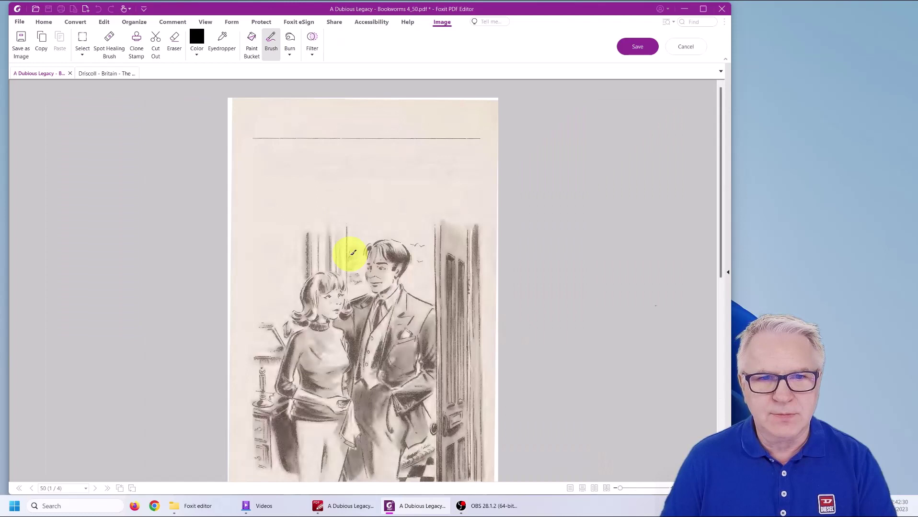
{"action": "scroll", "coordinate": [363, 256], "scroll_direction": "down", "scroll_amount": 2}
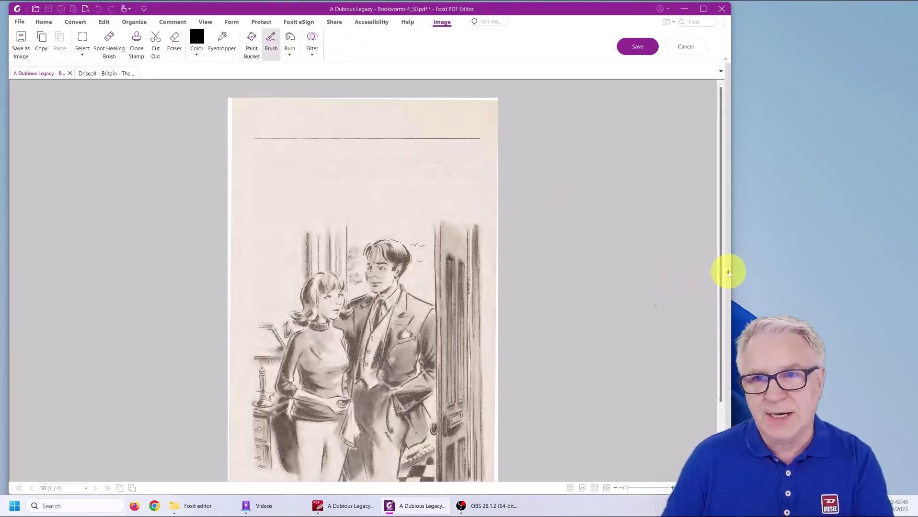
{"action": "left_click", "coordinate": [728, 273]}
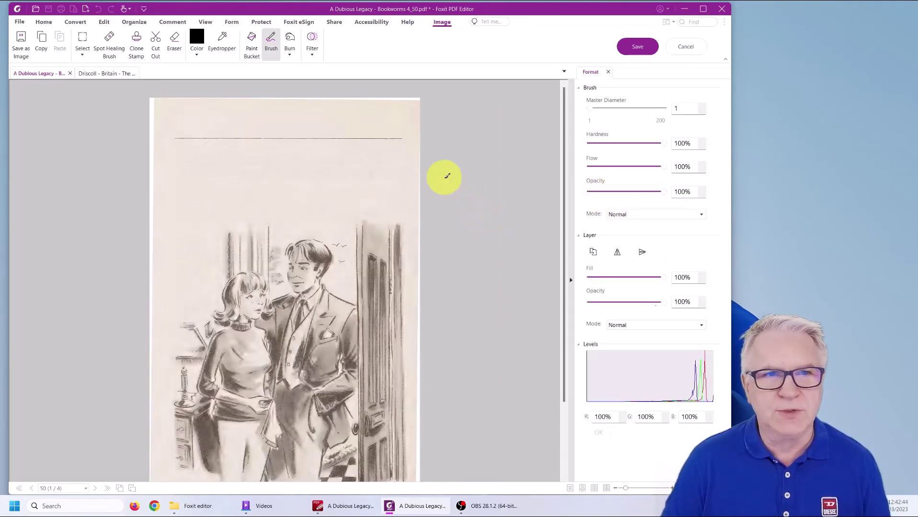
- Choose white as the paint colour and switch to the Paint Bucket at tolerance 32
{"action": "left_click", "coordinate": [197, 57]}
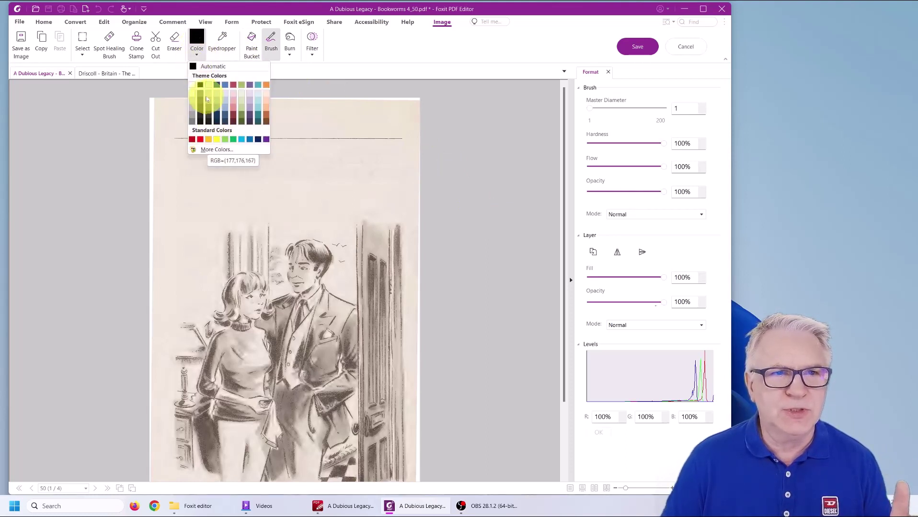
{"action": "left_click", "coordinate": [192, 85]}
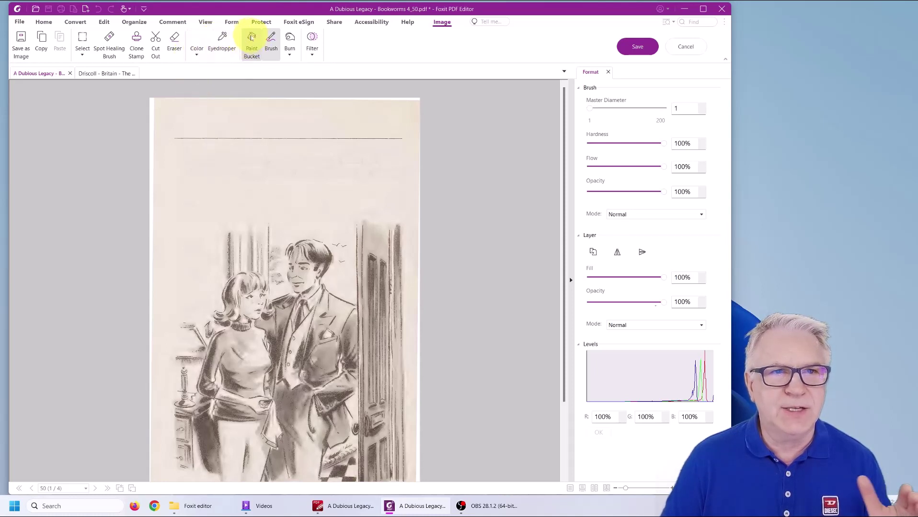
{"action": "left_click", "coordinate": [252, 37]}
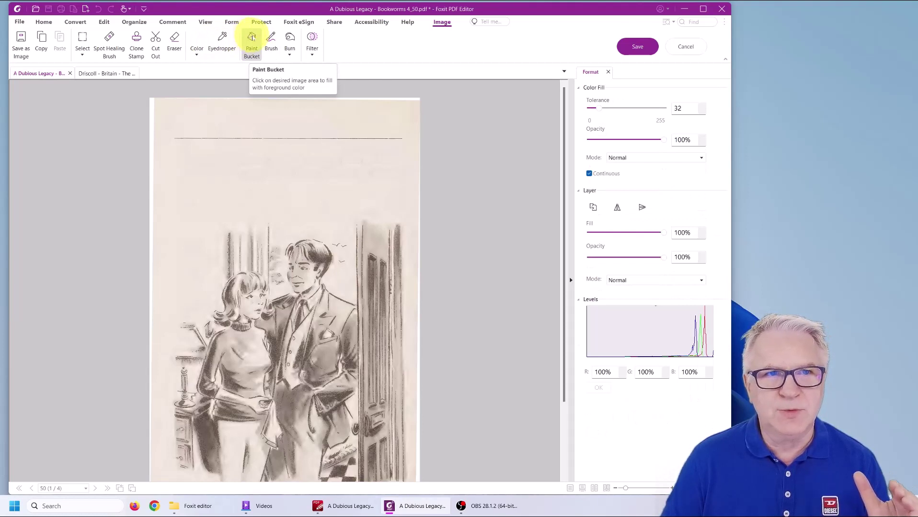
{"action": "left_click", "coordinate": [193, 38]}
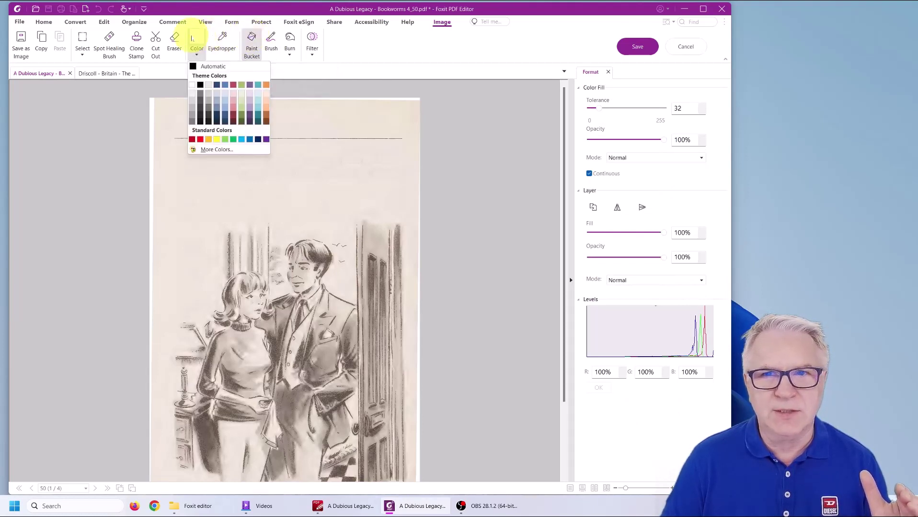
{"action": "left_click", "coordinate": [249, 42]}
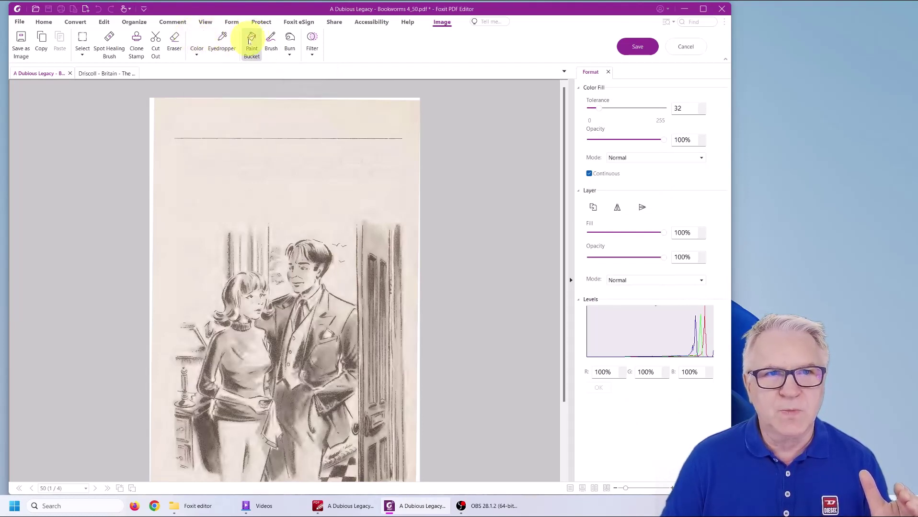
- Fill the illustration's beige background white, then undo the accidental fills on the door and figures
{"action": "left_click", "coordinate": [194, 180]}
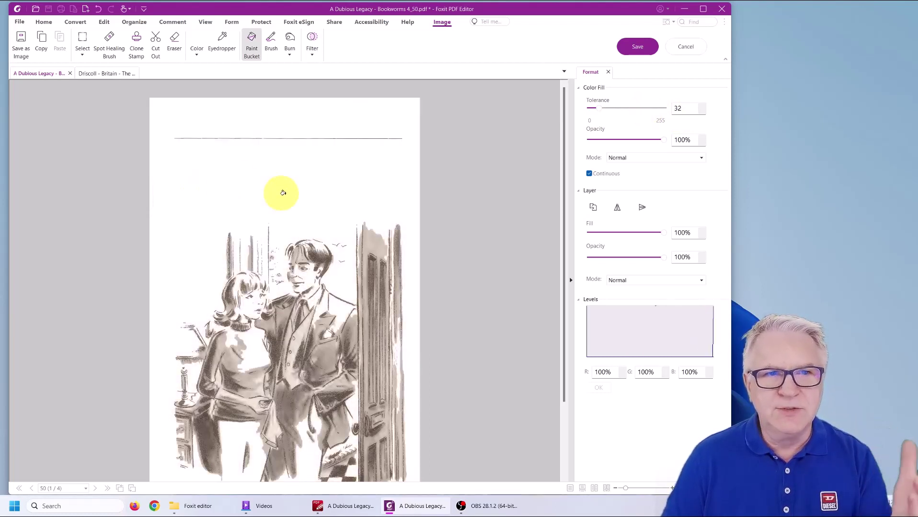
{"action": "left_click_drag", "start_coordinate": [563, 170], "coordinate": [566, 227]}
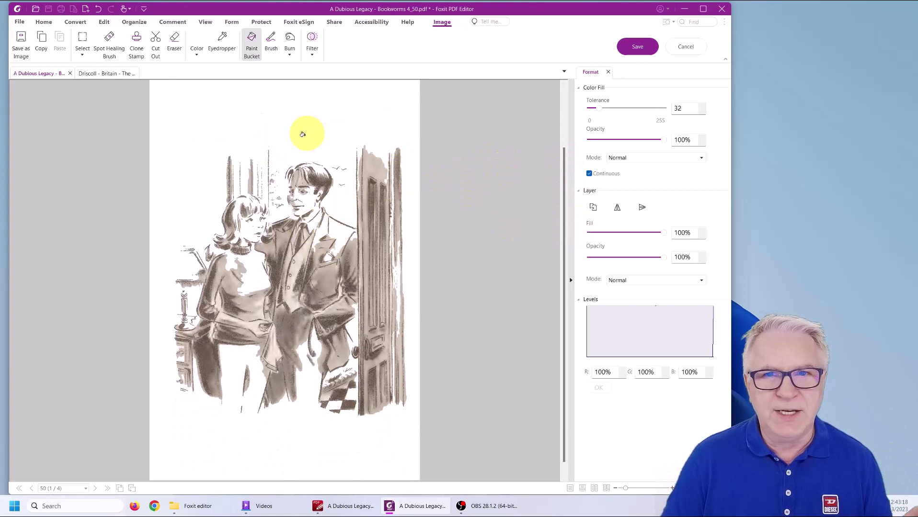
{"action": "left_click", "coordinate": [365, 163]}
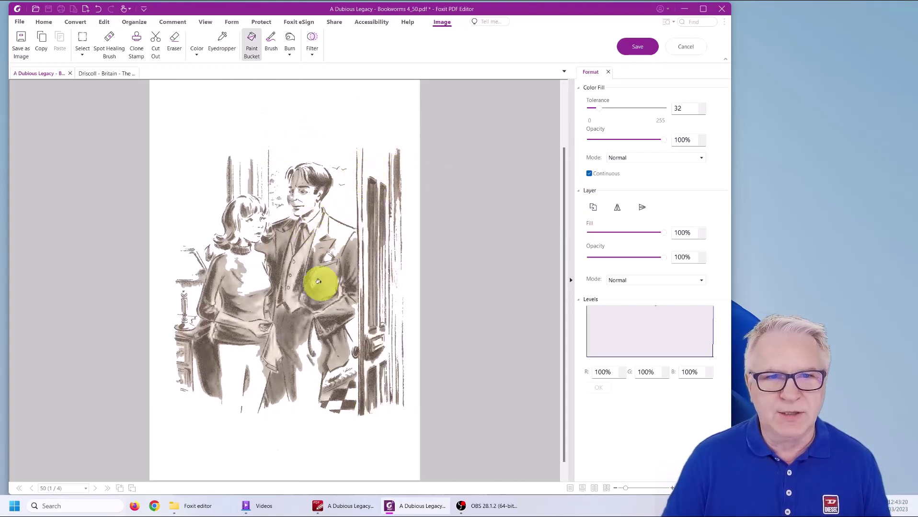
{"action": "left_click", "coordinate": [323, 276]}
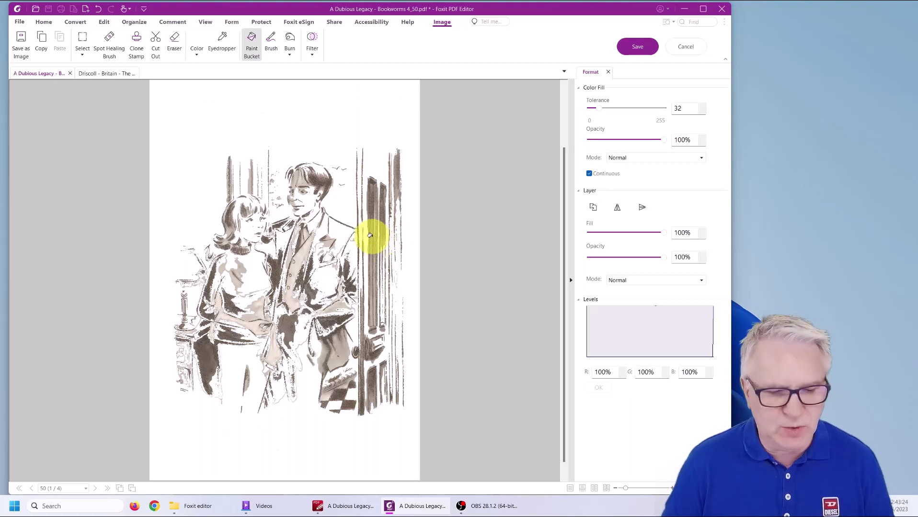
{"action": "key", "text": "ctrl+z"}
{"action": "key", "text": "ctrl+z"}
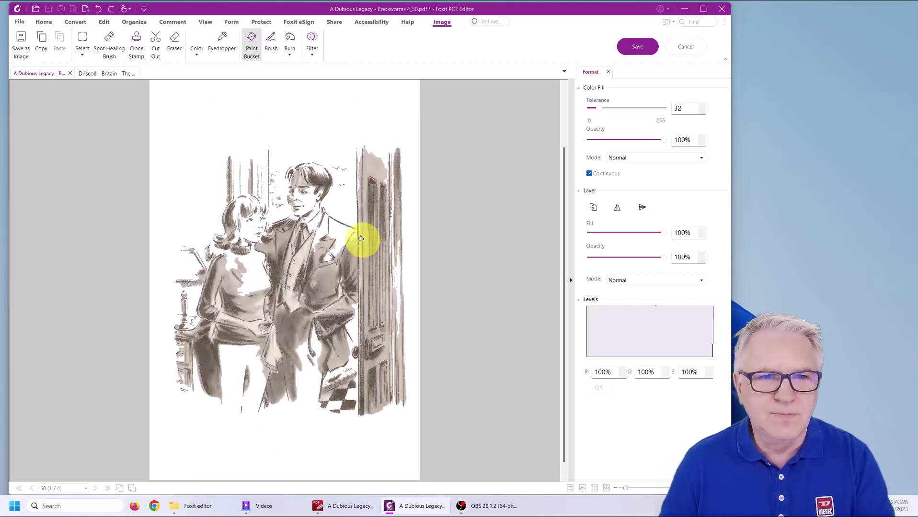
{"action": "key", "text": "ctrl+z"}
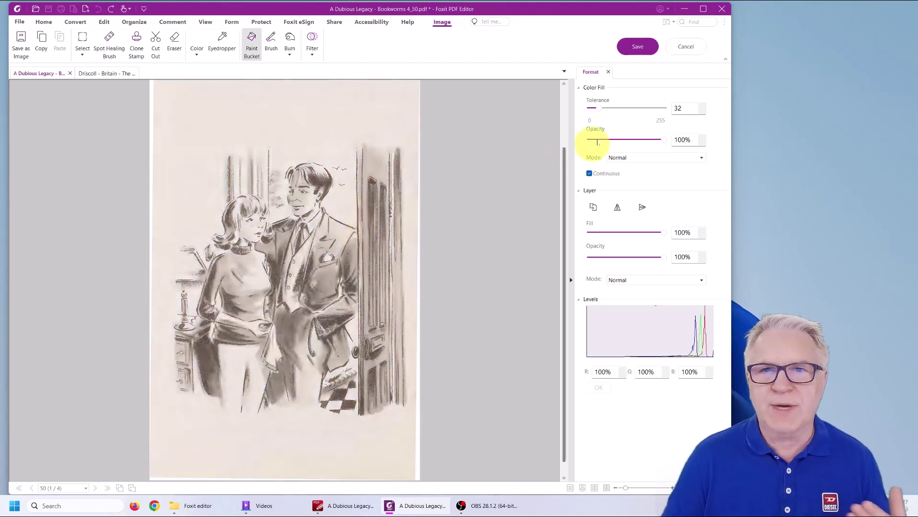
- Try a higher fill tolerance, undo, then refill the background white at tolerance 32
{"action": "left_click_drag", "start_coordinate": [600, 112], "coordinate": [615, 111]}
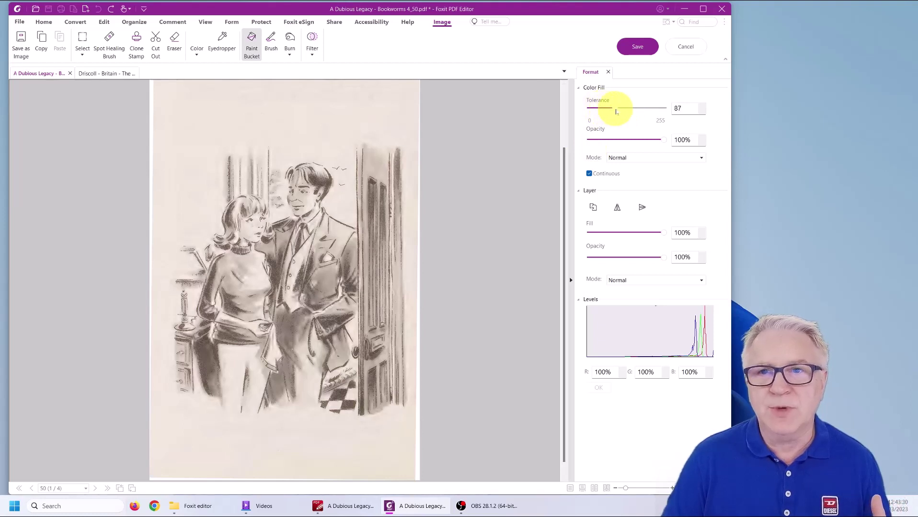
{"action": "left_click", "coordinate": [203, 145]}
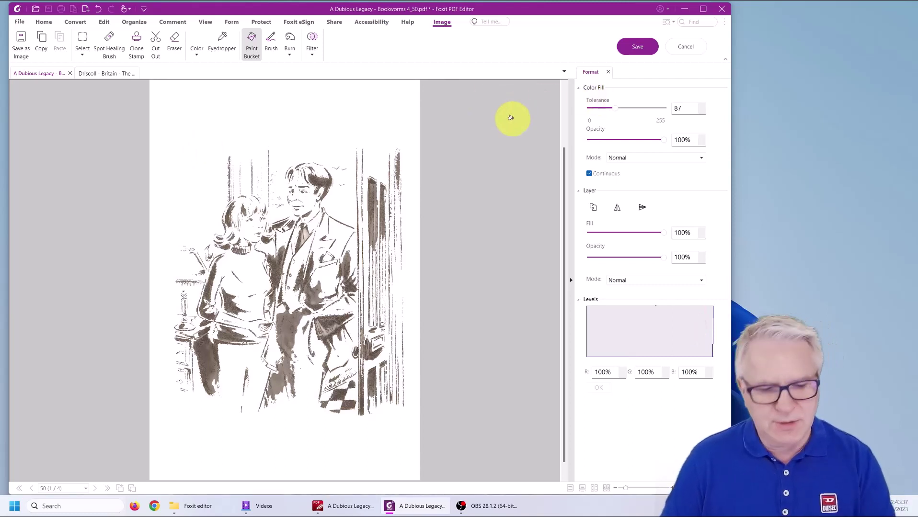
{"action": "key", "text": "ctrl+z"}
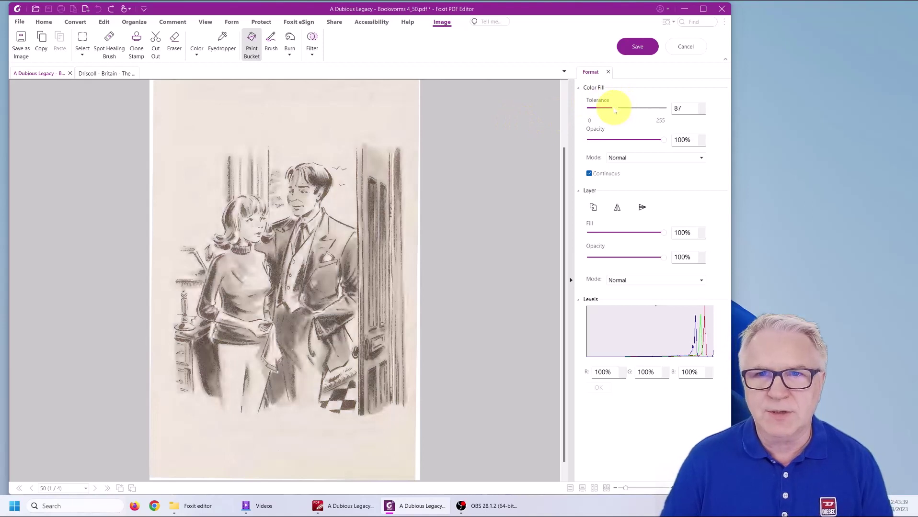
{"action": "left_click_drag", "start_coordinate": [612, 107], "coordinate": [603, 111]}
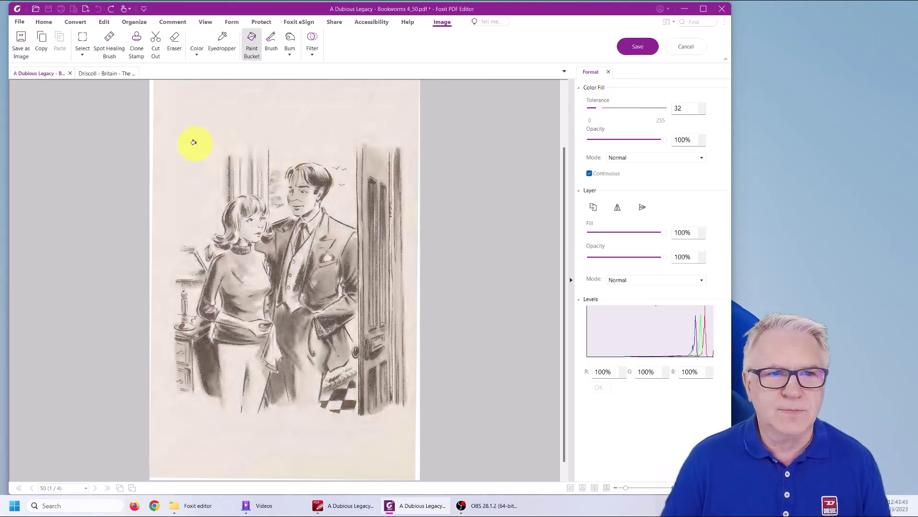
{"action": "left_click", "coordinate": [194, 142]}
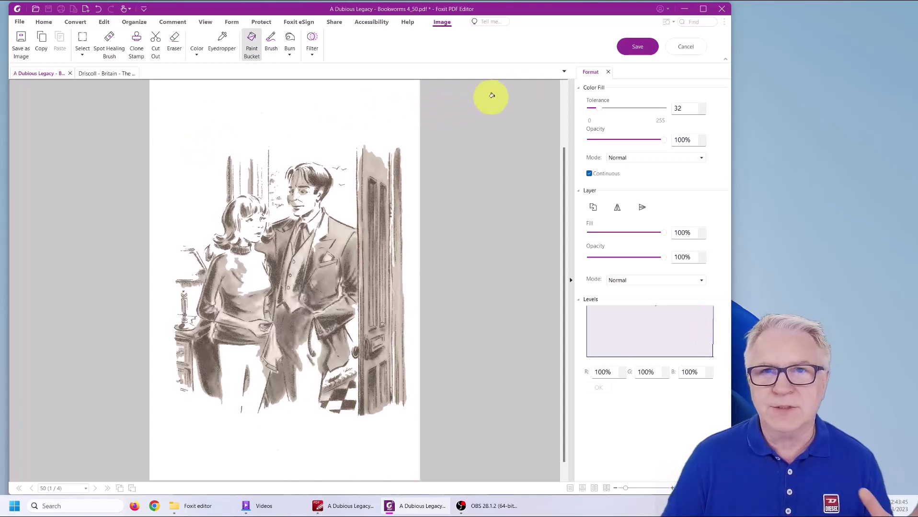
- Save the whitened illustration back onto page 51, then reopen it via Edit Object for pixel editing
{"action": "left_click", "coordinate": [637, 48]}
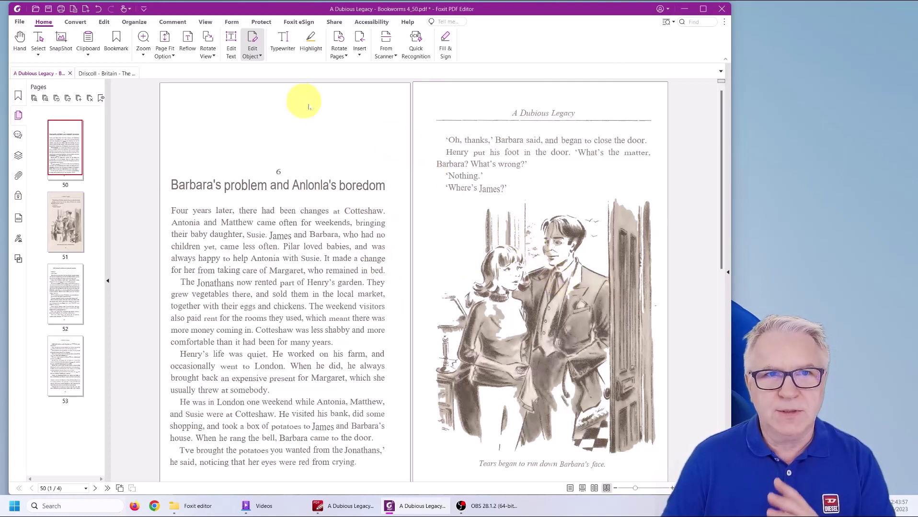
{"action": "left_click", "coordinate": [532, 268]}
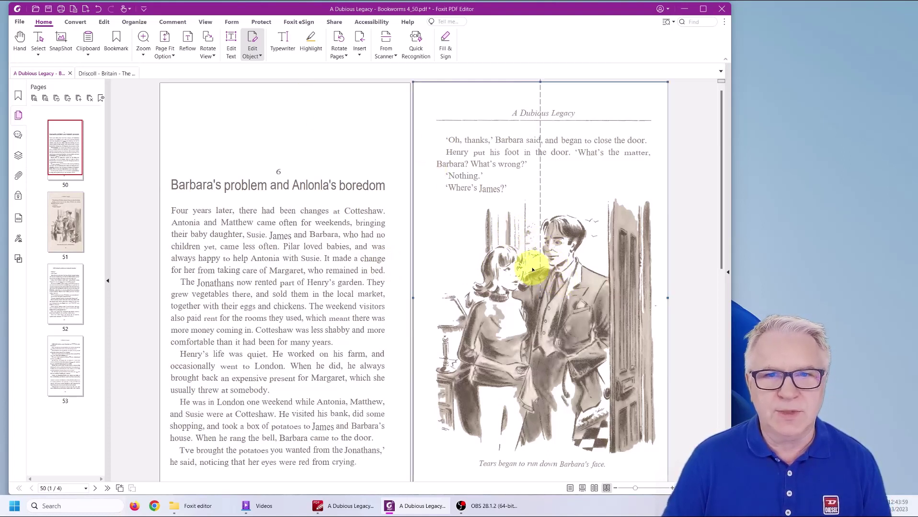
{"action": "right_click", "coordinate": [489, 216]}
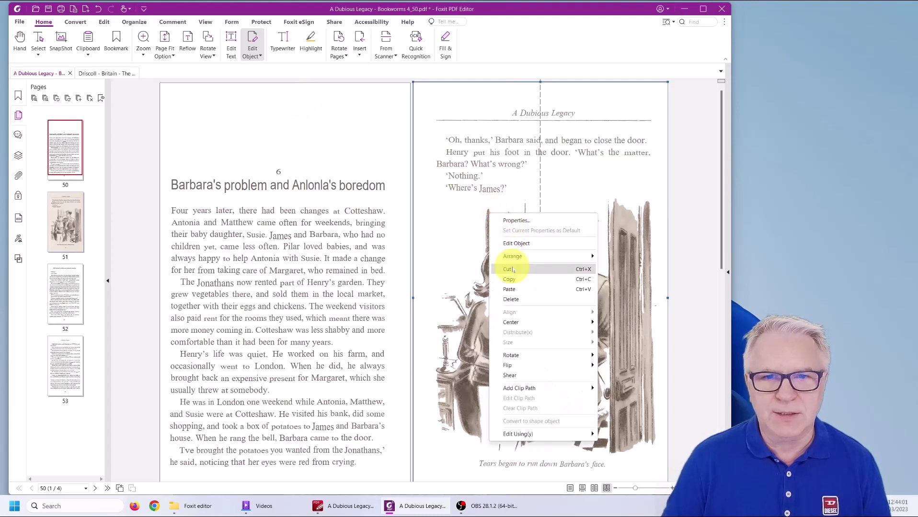
{"action": "left_click", "coordinate": [509, 243]}
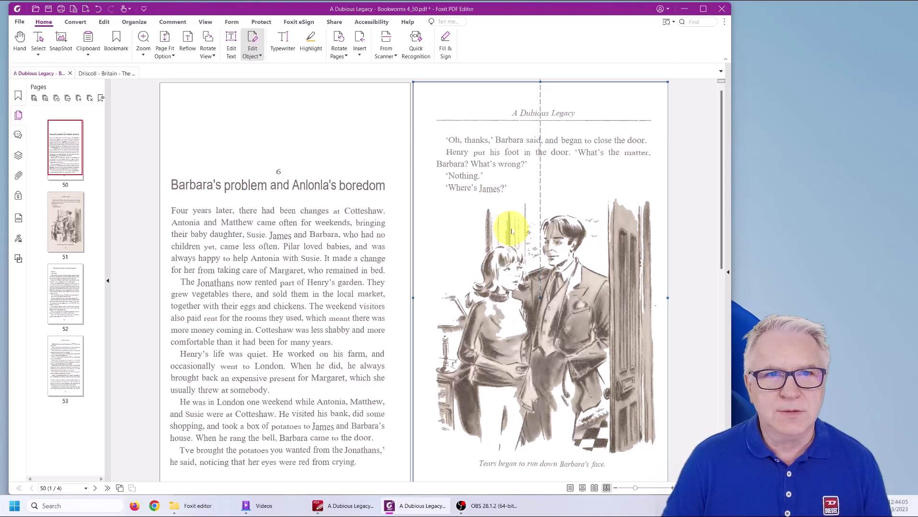
{"action": "double_click", "coordinate": [510, 226]}
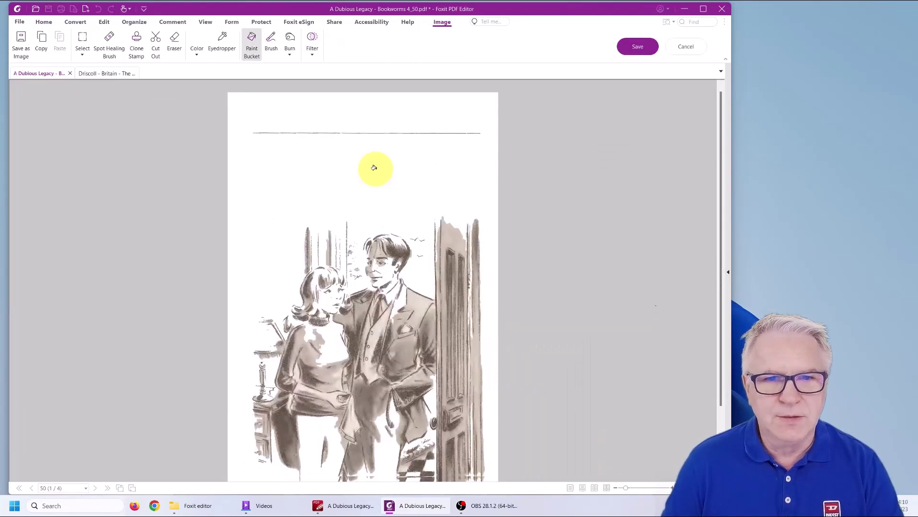
- Try the black-and-white filter on the illustration, then undo it
{"action": "left_click", "coordinate": [310, 54]}
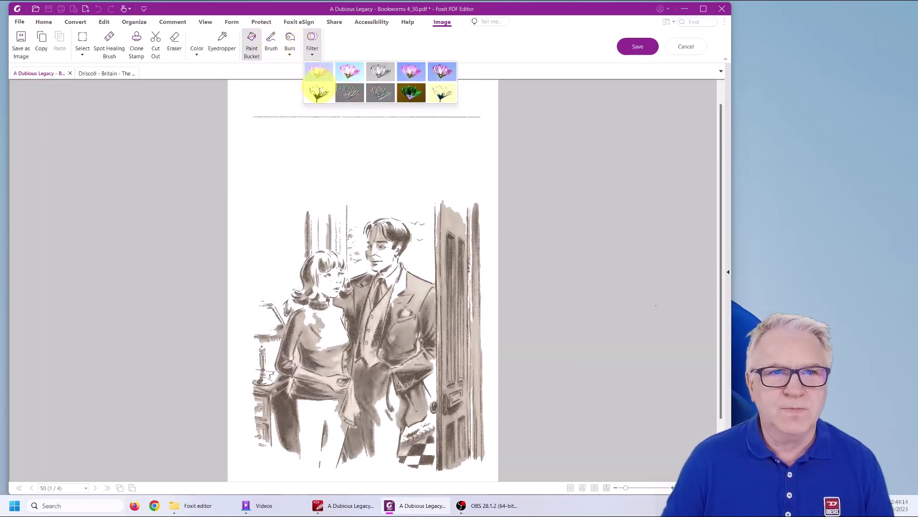
{"action": "left_click", "coordinate": [319, 92]}
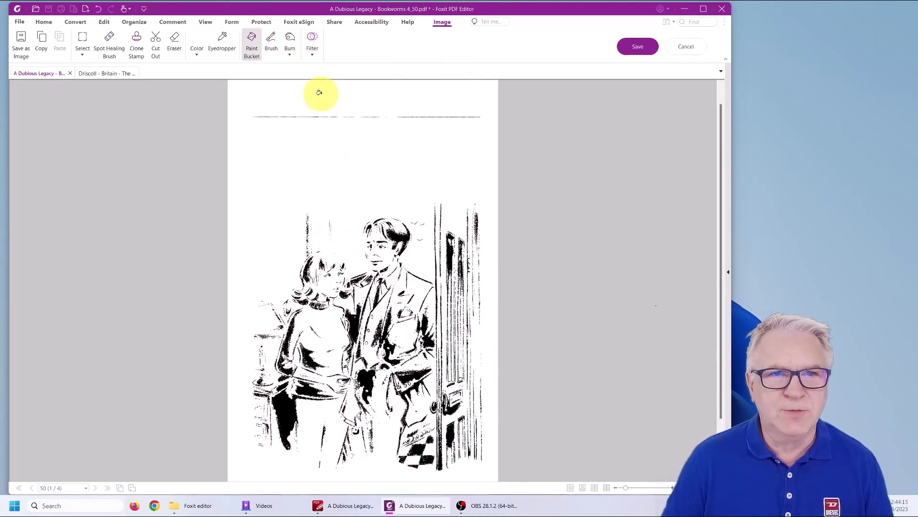
{"action": "key", "text": "ctrl+z"}
- Apply the Greyen and Vivify filters to turn the sepia illustration grey
{"action": "left_click", "coordinate": [312, 48]}
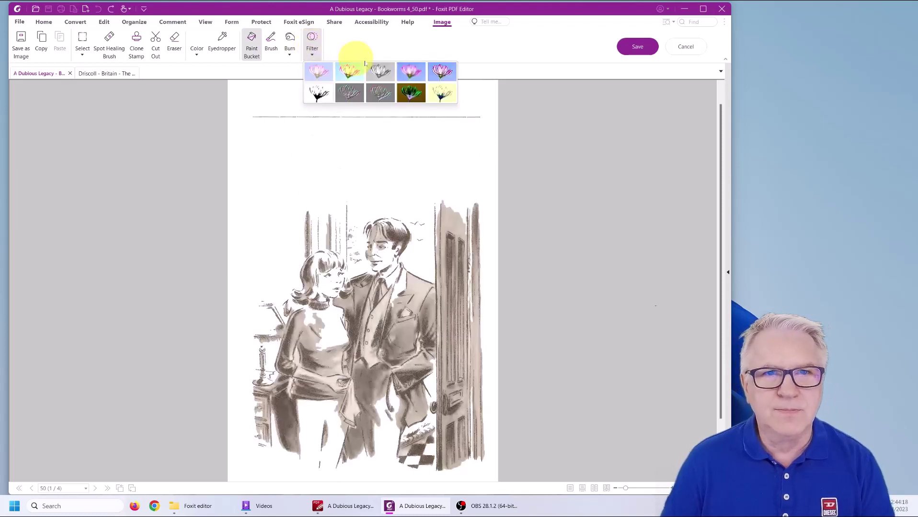
{"action": "left_click", "coordinate": [380, 71]}
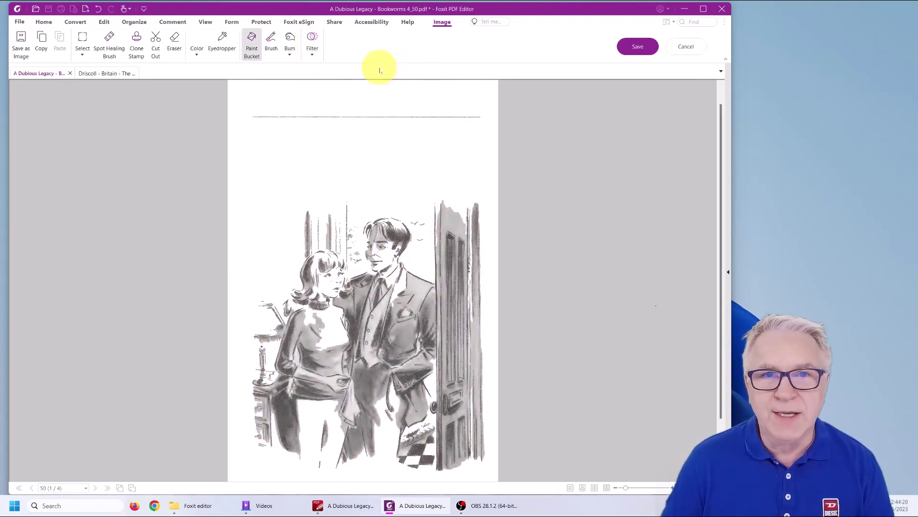
{"action": "left_click", "coordinate": [312, 47]}
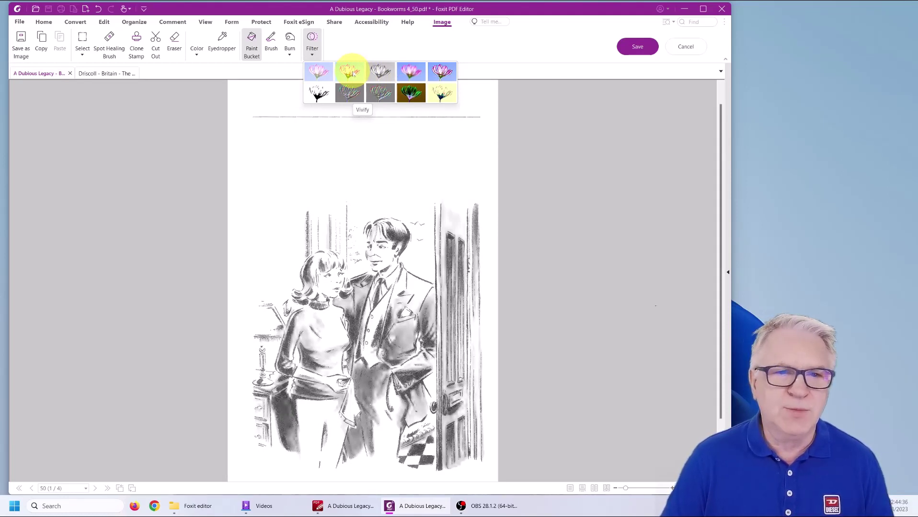
{"action": "left_click", "coordinate": [353, 72]}
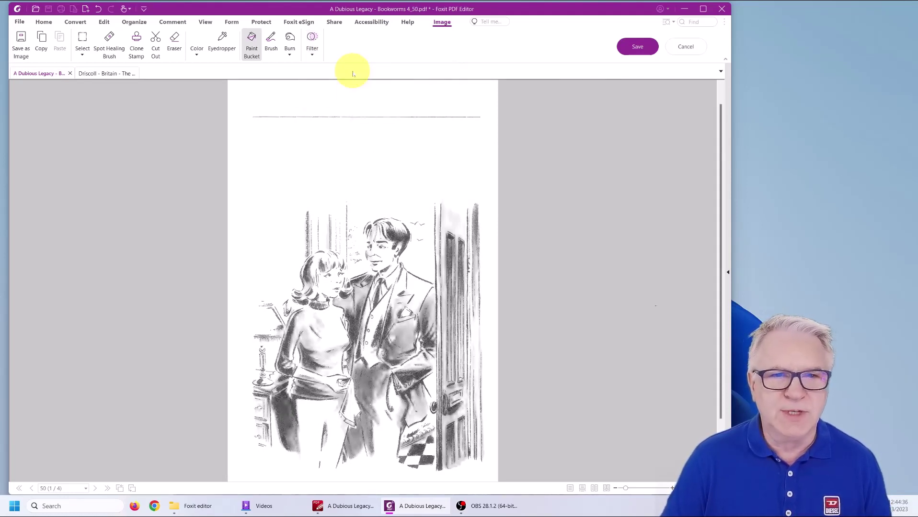
- Save the grey-toned illustration back onto page 51 of the document
{"action": "left_click", "coordinate": [627, 50]}
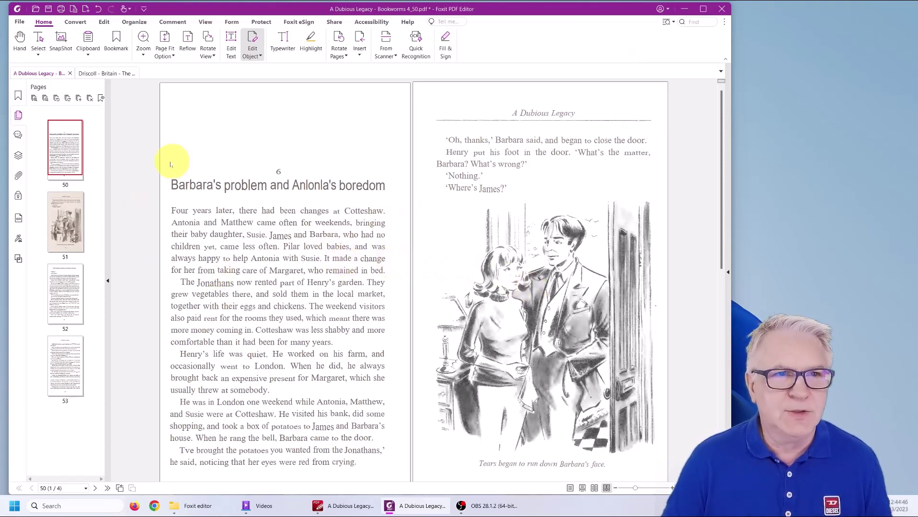
{"action": "left_click", "coordinate": [63, 224]}
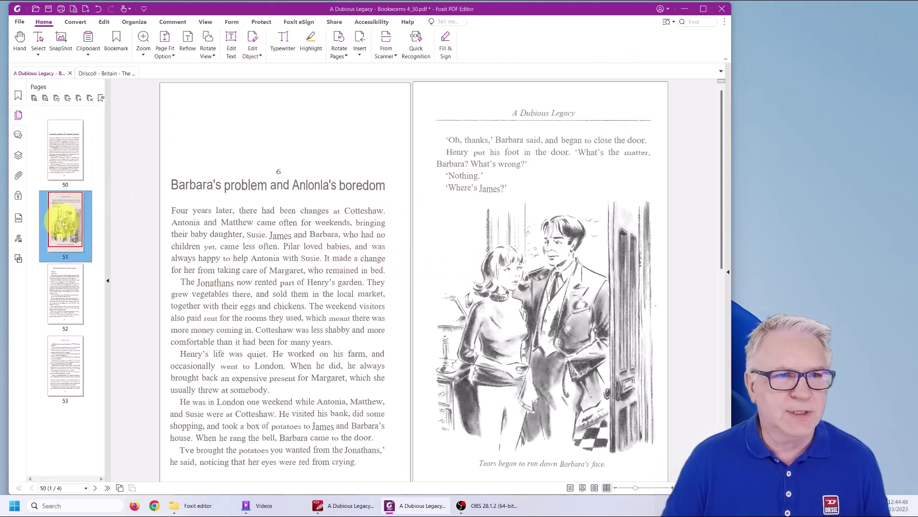
{"action": "left_click", "coordinate": [18, 115]}
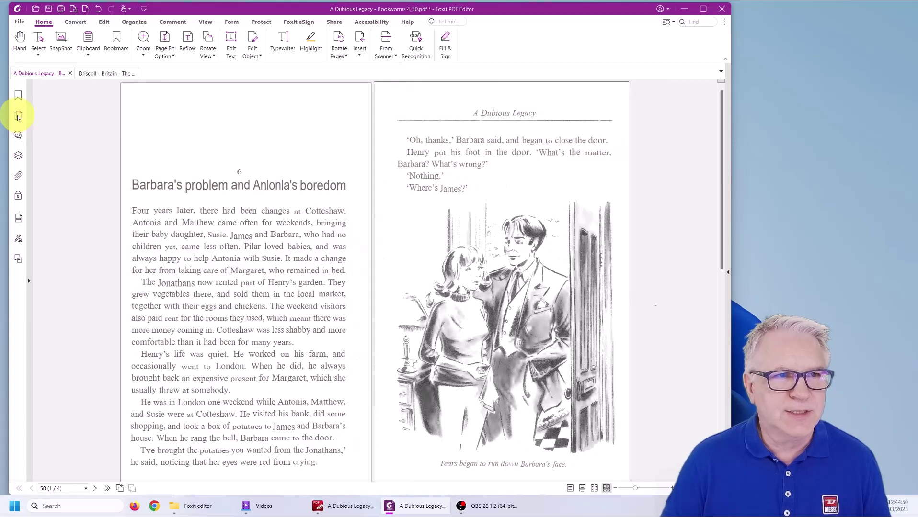
{"action": "left_click", "coordinate": [18, 116]}
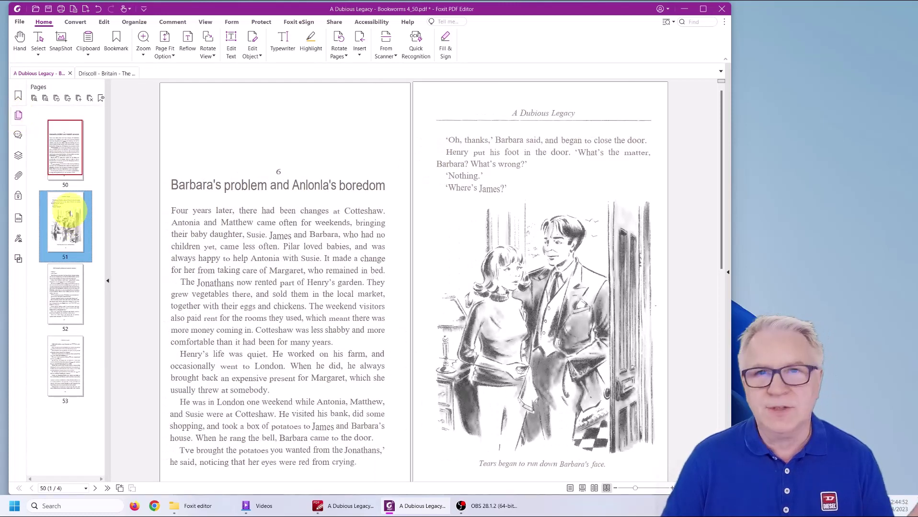
- Go to page 52 and save the PDF as 'A Dubious Legacy - Bookworms 4_50.pdf'
{"action": "left_click", "coordinate": [55, 163]}
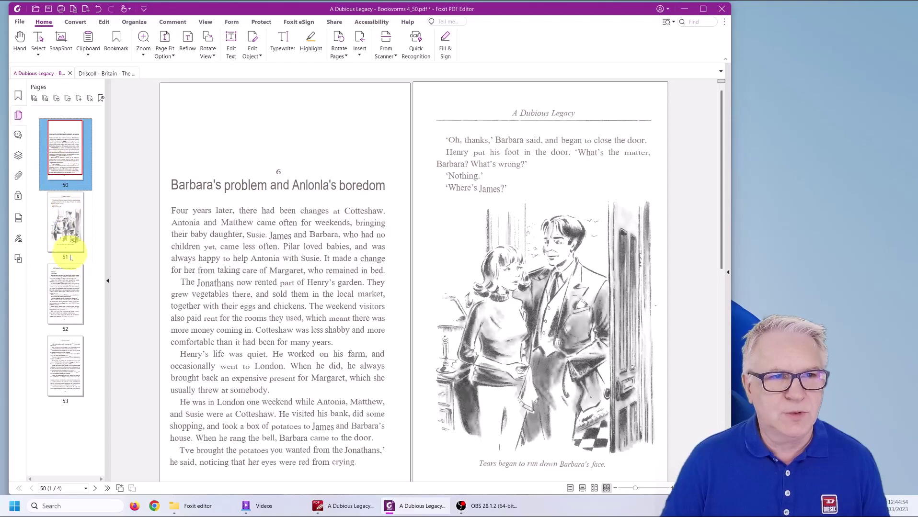
{"action": "left_click", "coordinate": [58, 293]}
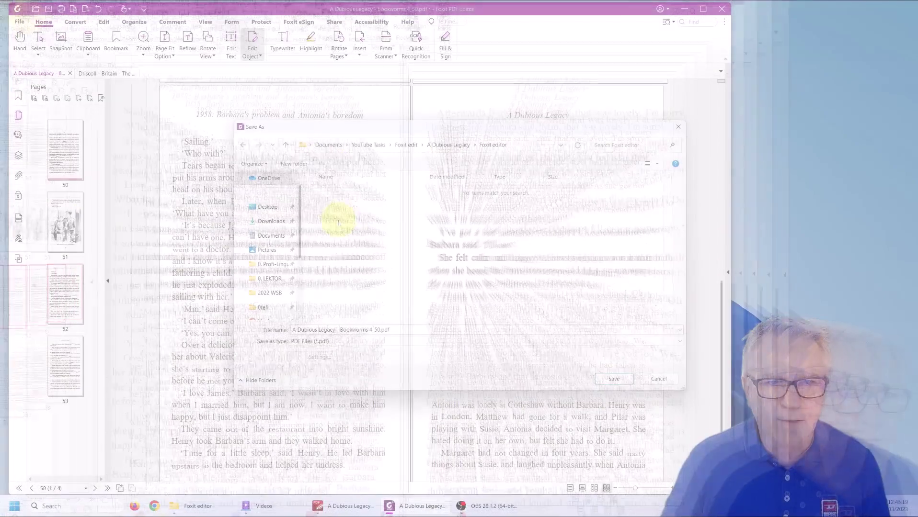
{"action": "left_click", "coordinate": [613, 378]}
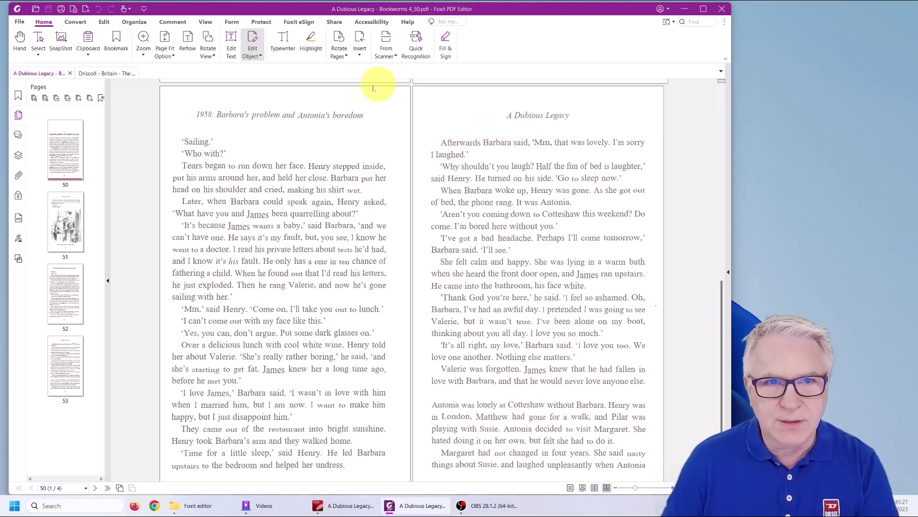
- Nudge the quote-and-1 text object before 'love you' on page 53 into line and re-enter its characters
{"action": "scroll", "coordinate": [268, 199], "scroll_direction": "up", "scroll_amount": 4}
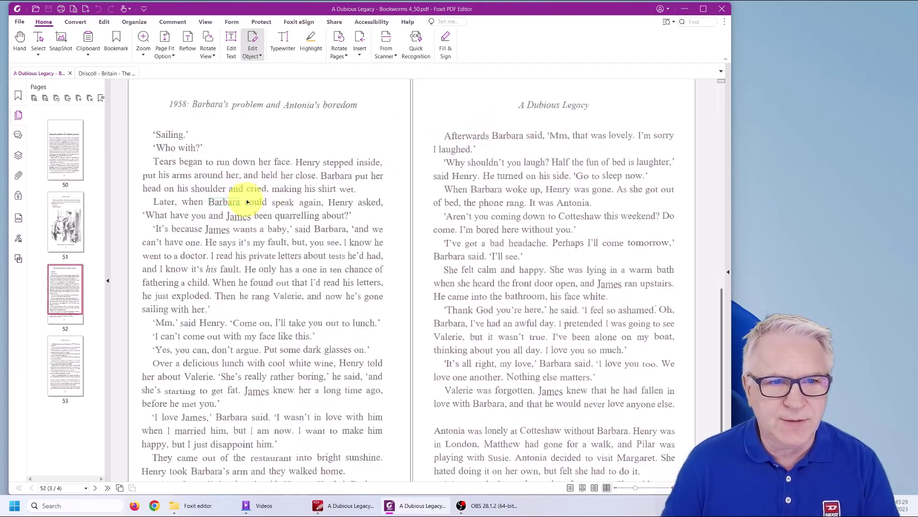
{"action": "scroll", "coordinate": [257, 197], "scroll_direction": "down", "scroll_amount": 4}
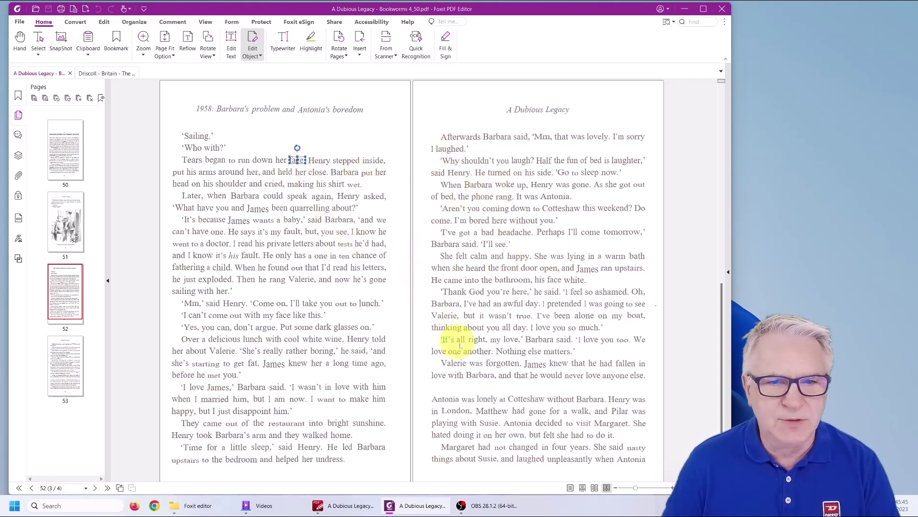
{"action": "scroll", "coordinate": [598, 351], "scroll_direction": "up", "scroll_amount": 4}
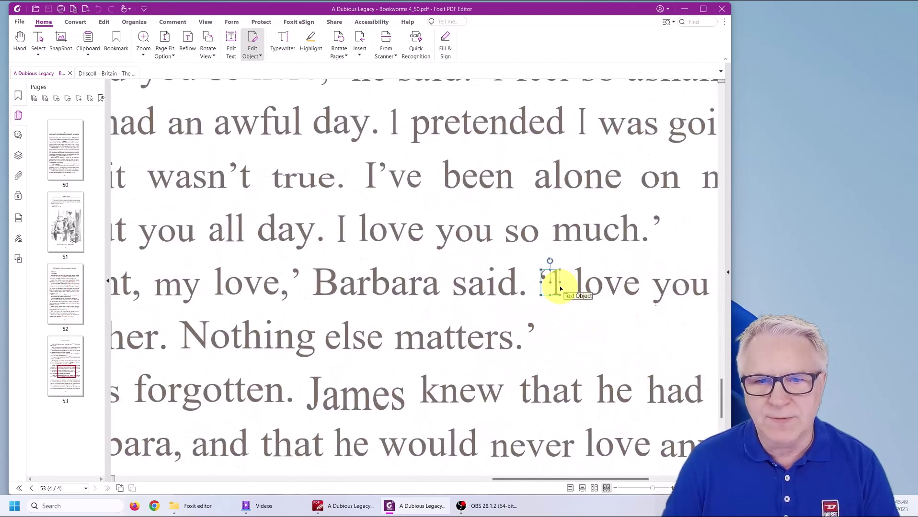
{"action": "left_click_drag", "start_coordinate": [560, 288], "coordinate": [555, 284]}
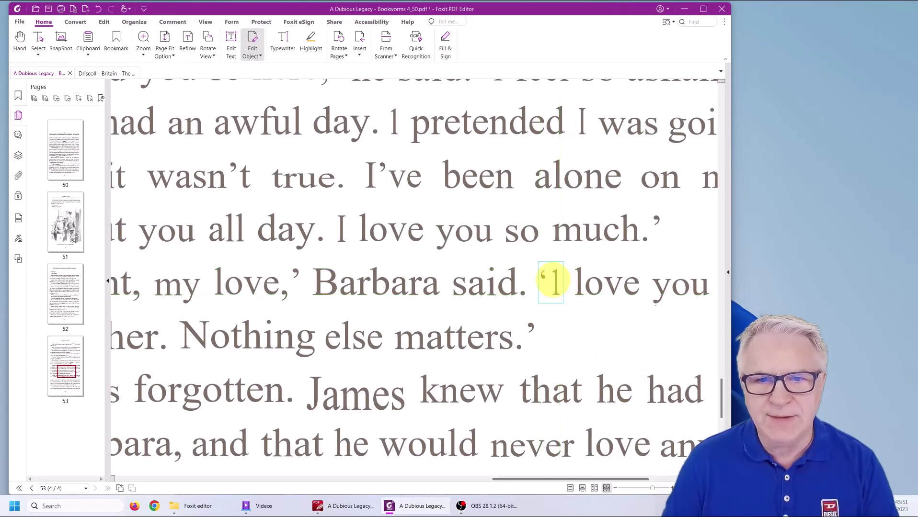
{"action": "double_click", "coordinate": [555, 282]}
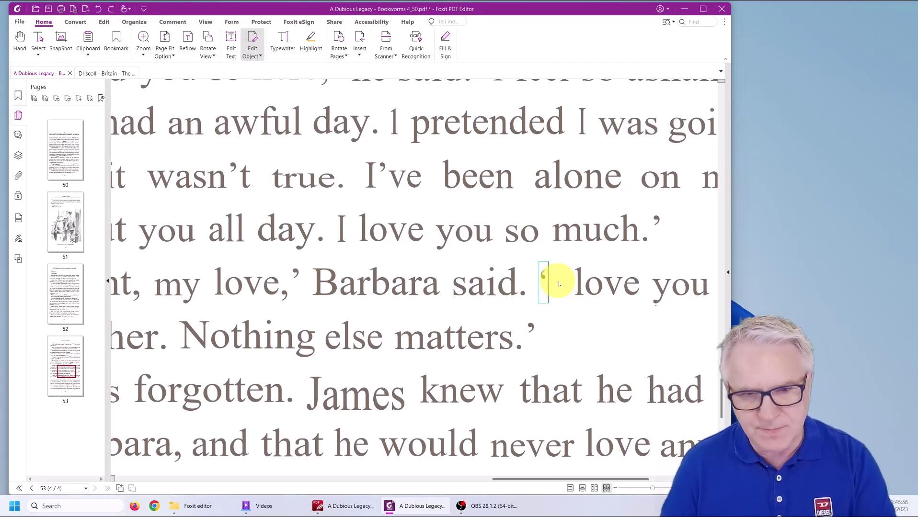
{"action": "left_click", "coordinate": [564, 252]}
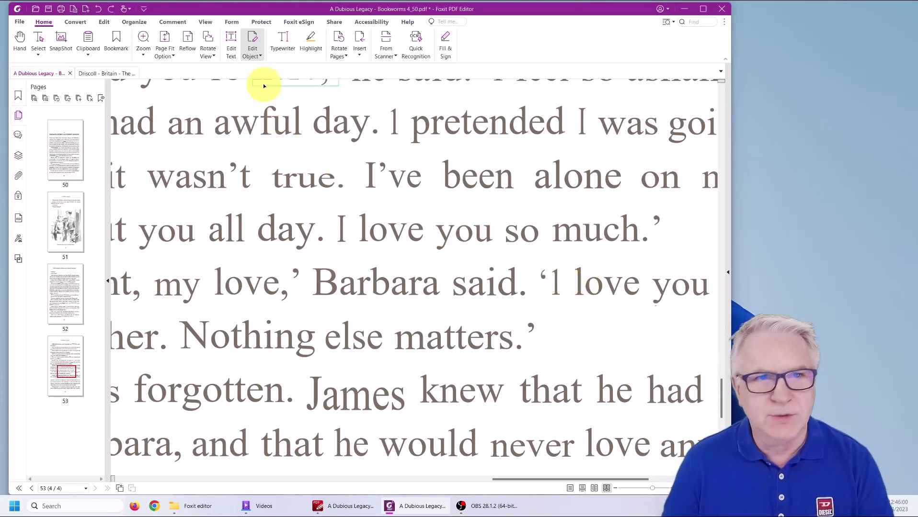
- With Edit Text, replace the misread '1' before 'pretended' with a capital I
{"action": "left_click", "coordinate": [231, 38]}
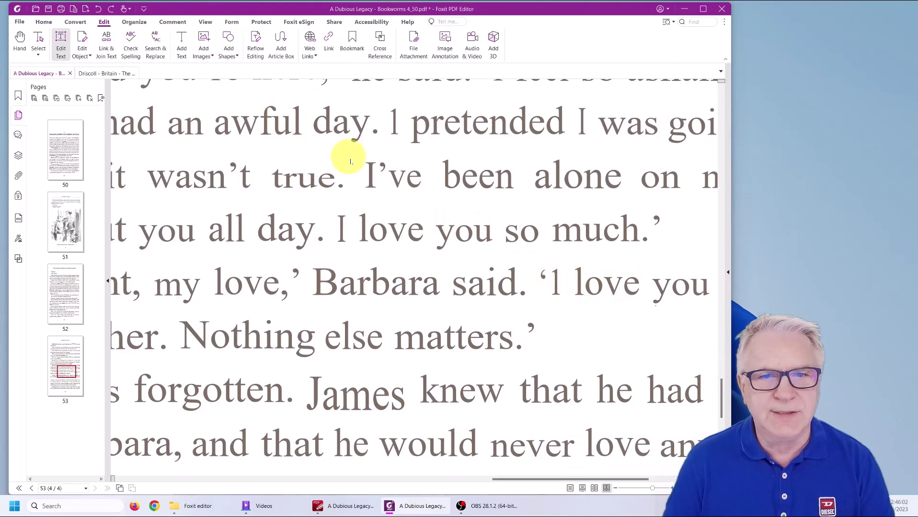
{"action": "scroll", "coordinate": [474, 209], "scroll_direction": "down", "scroll_amount": 5, "text": "ctrl"}
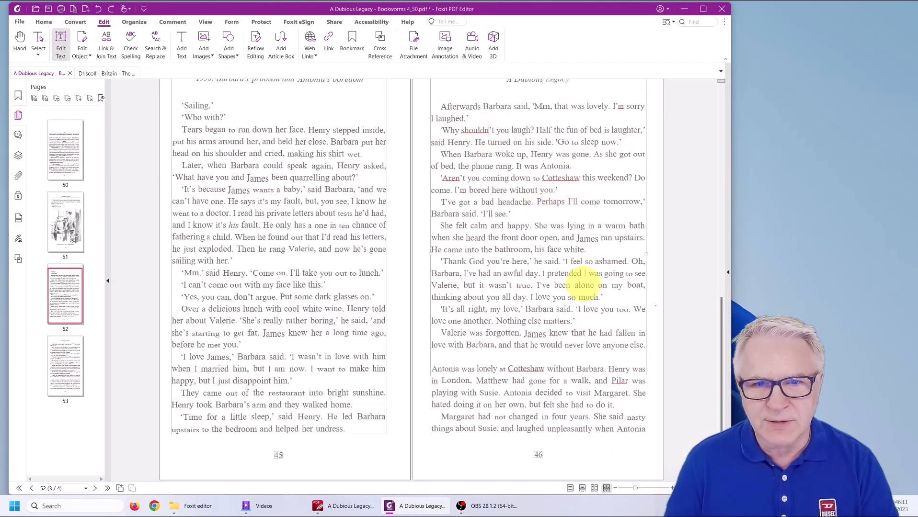
{"action": "scroll", "coordinate": [584, 306], "scroll_direction": "up", "scroll_amount": 3, "text": "ctrl"}
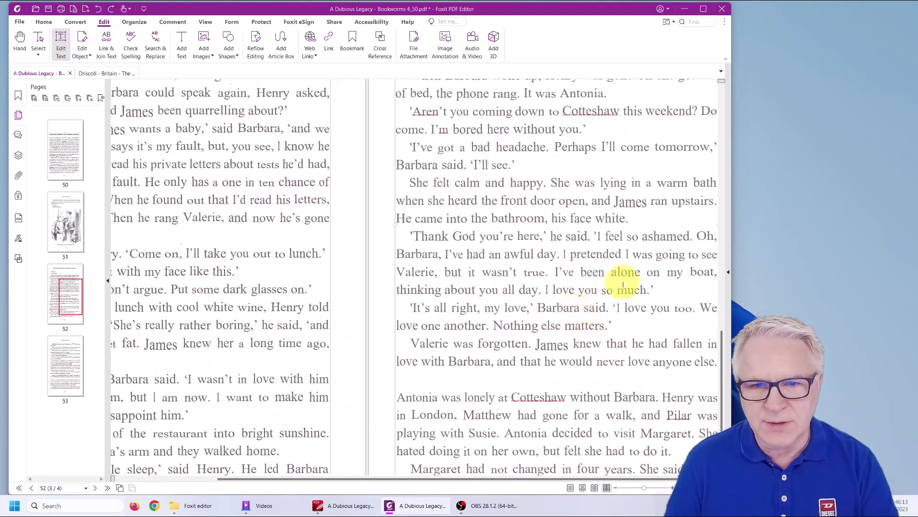
{"action": "scroll", "coordinate": [626, 267], "scroll_direction": "up", "scroll_amount": 2, "text": "ctrl"}
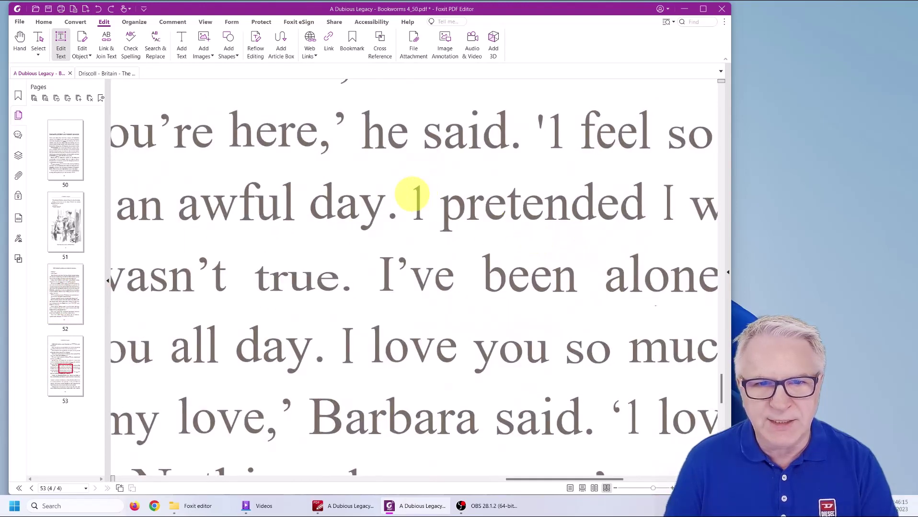
{"action": "double_click", "coordinate": [423, 194]}
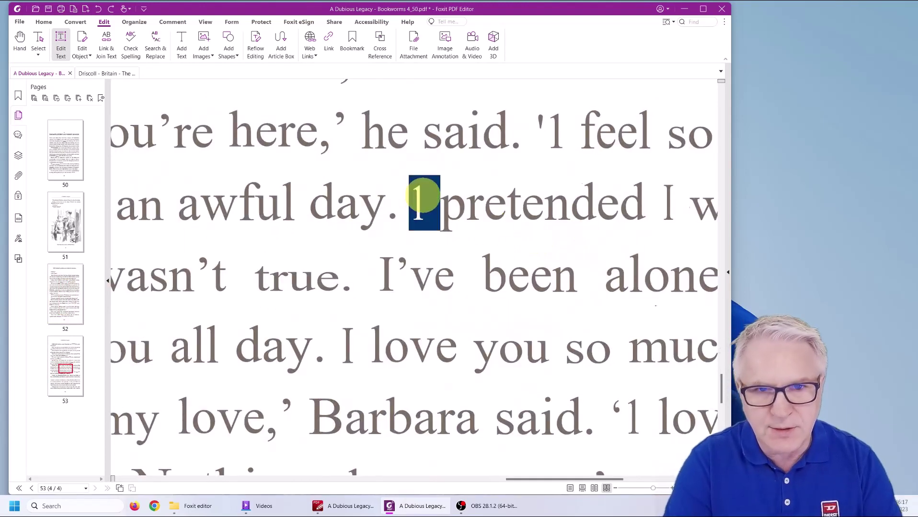
{"action": "type", "text": "I"}
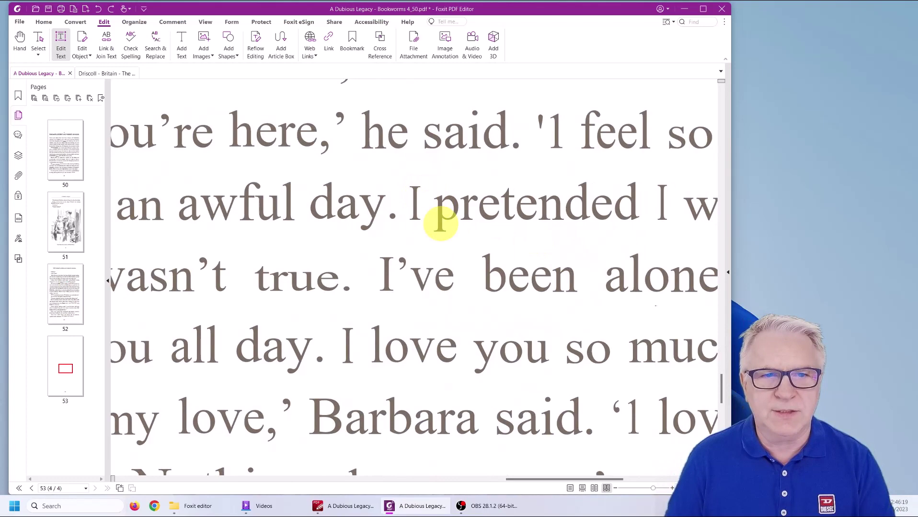
{"action": "scroll", "coordinate": [441, 219], "scroll_direction": "down", "scroll_amount": 3, "text": "ctrl"}
{"action": "scroll", "coordinate": [438, 223], "scroll_direction": "down", "scroll_amount": 2, "text": "ctrl"}
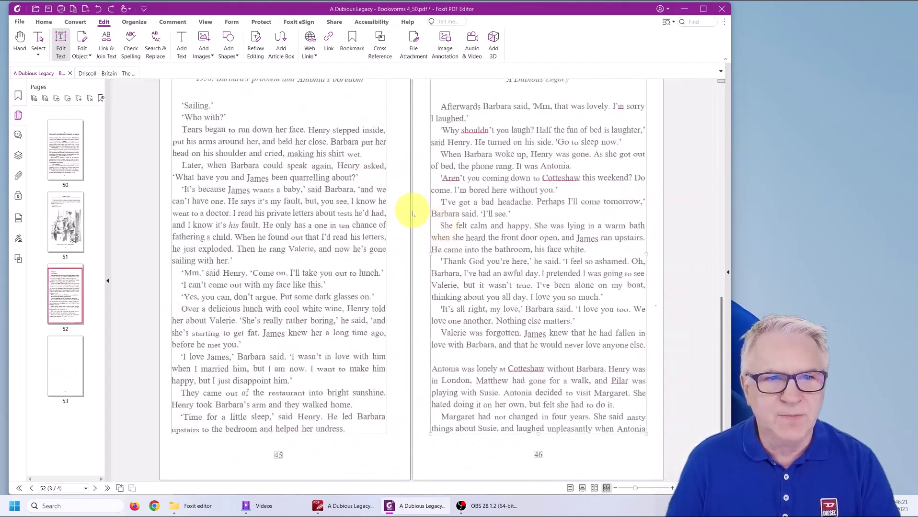
{"action": "scroll", "coordinate": [334, 196], "scroll_direction": "down", "scroll_amount": 1, "text": "ctrl"}
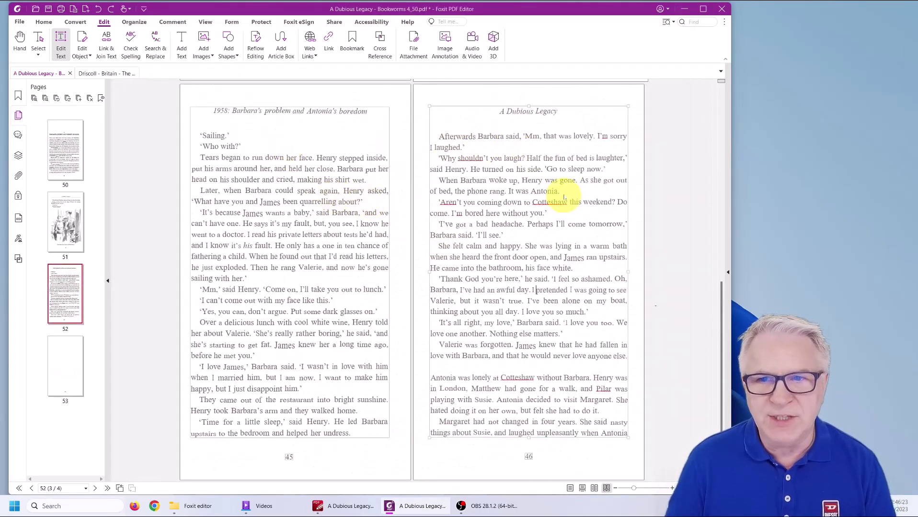
- Select all text on page 46 and set its font colour to black
{"action": "left_click", "coordinate": [728, 274]}
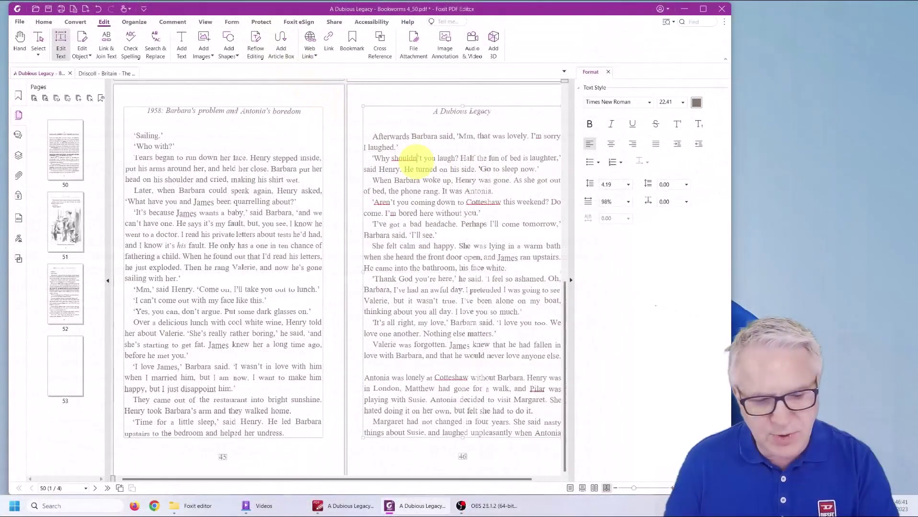
{"action": "key", "text": "ctrl+a"}
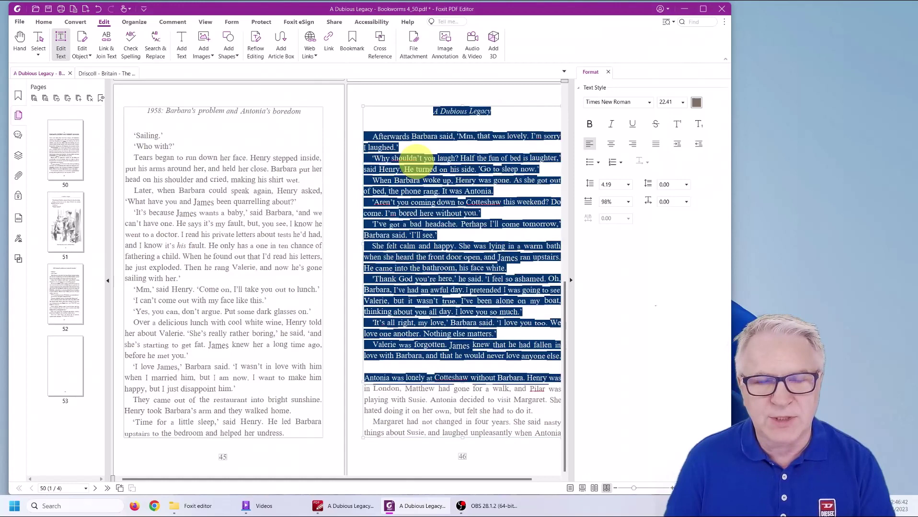
{"action": "key", "text": "ctrl+a"}
{"action": "left_click", "coordinate": [696, 102]}
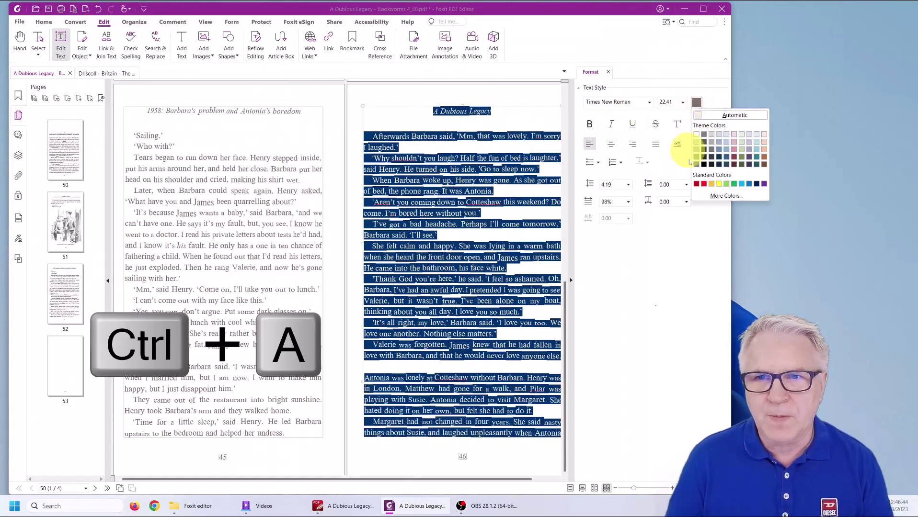
{"action": "left_click", "coordinate": [704, 164]}
{"action": "left_click", "coordinate": [451, 180]}
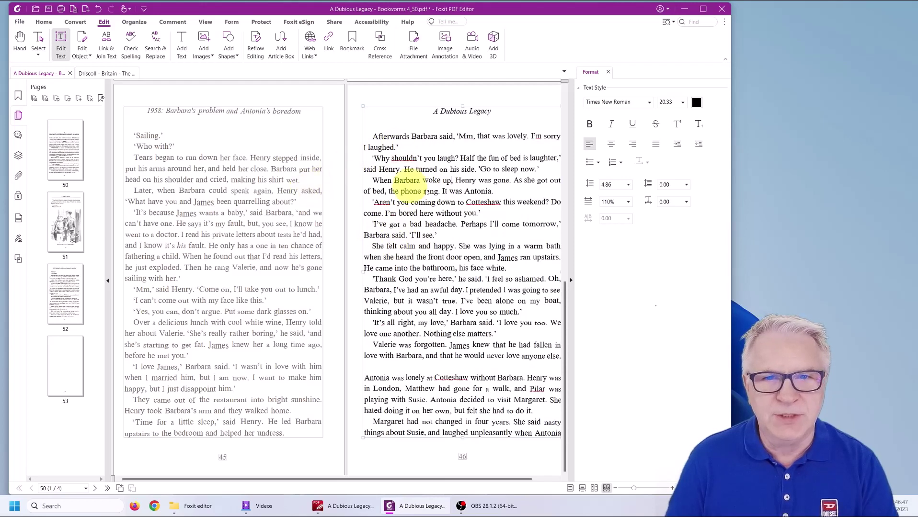
- Go to the spread containing the illustration
{"action": "left_click", "coordinate": [67, 221]}
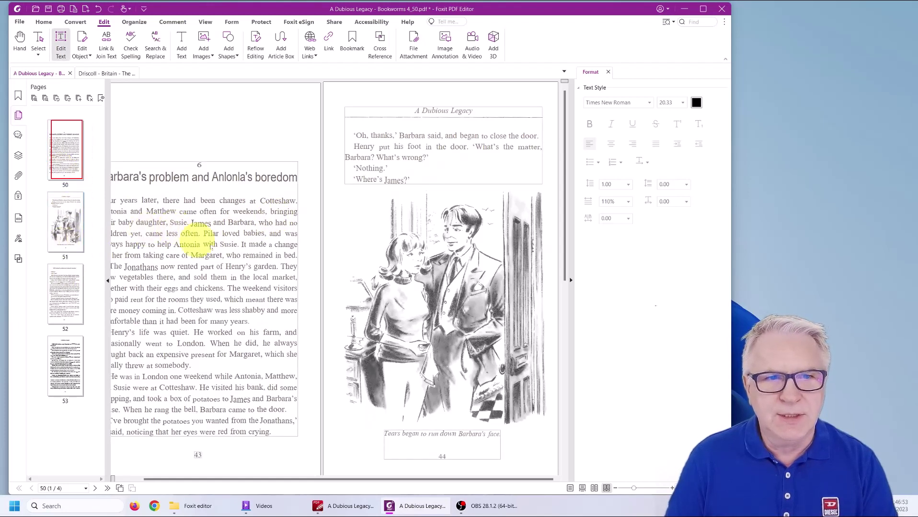
{"action": "scroll", "coordinate": [281, 260], "scroll_direction": "down", "scroll_amount": 3}
{"action": "scroll", "coordinate": [290, 263], "scroll_direction": "down", "scroll_amount": 5}
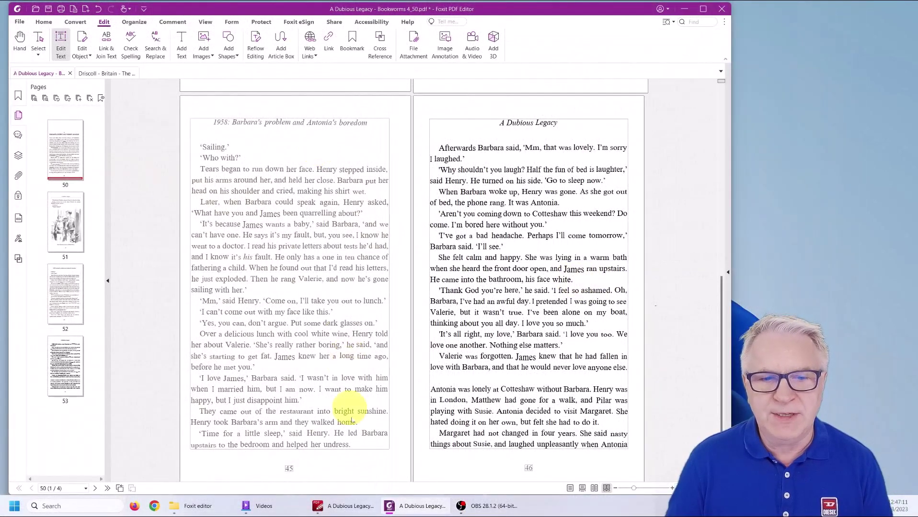
- In PDF-XChange, OCR all four pages as Editable Text and Images with skew and rotation correction
{"action": "left_click", "coordinate": [350, 511]}
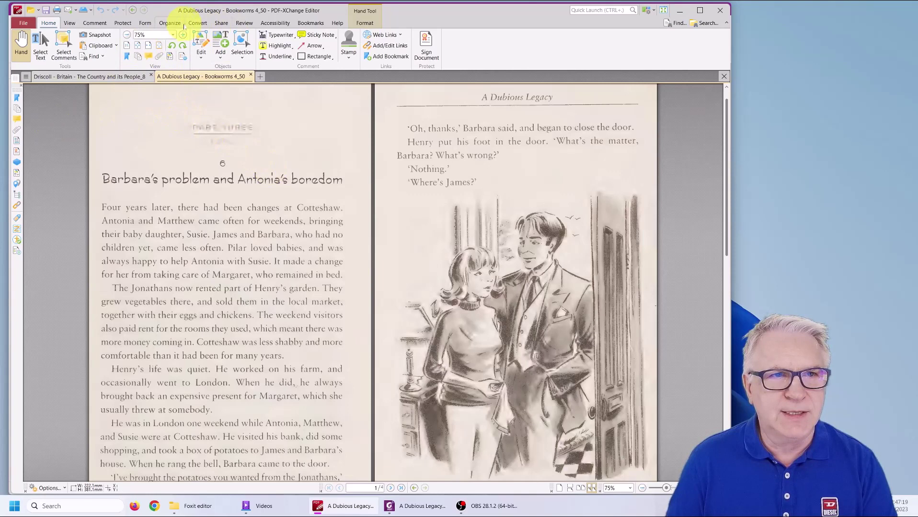
{"action": "left_click", "coordinate": [178, 23]}
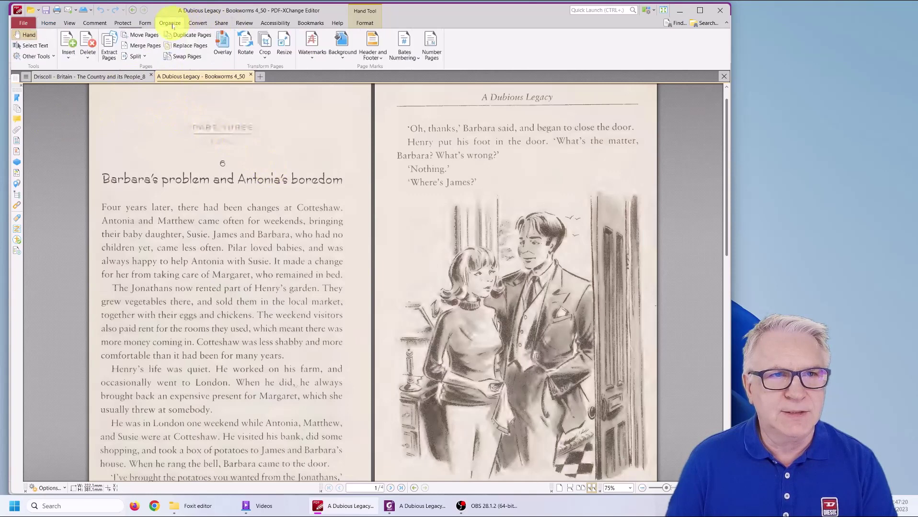
{"action": "left_click", "coordinate": [198, 23]}
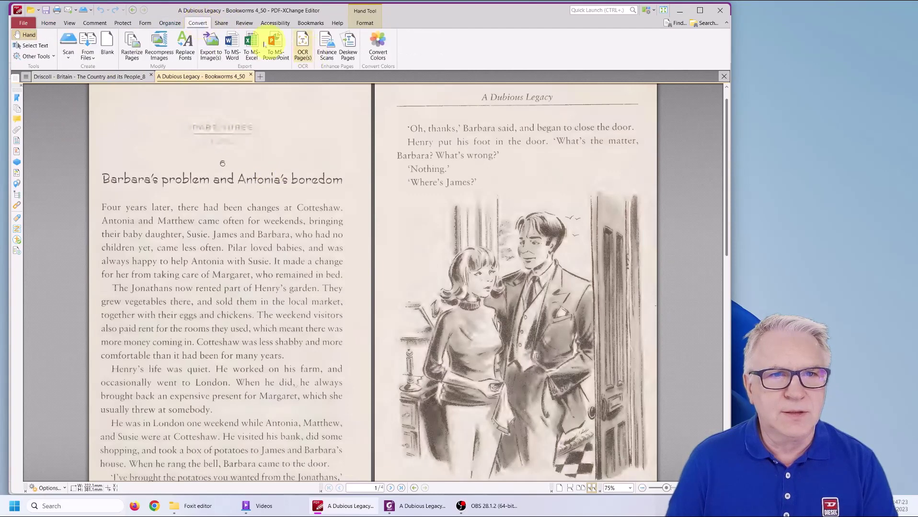
{"action": "left_click", "coordinate": [303, 50]}
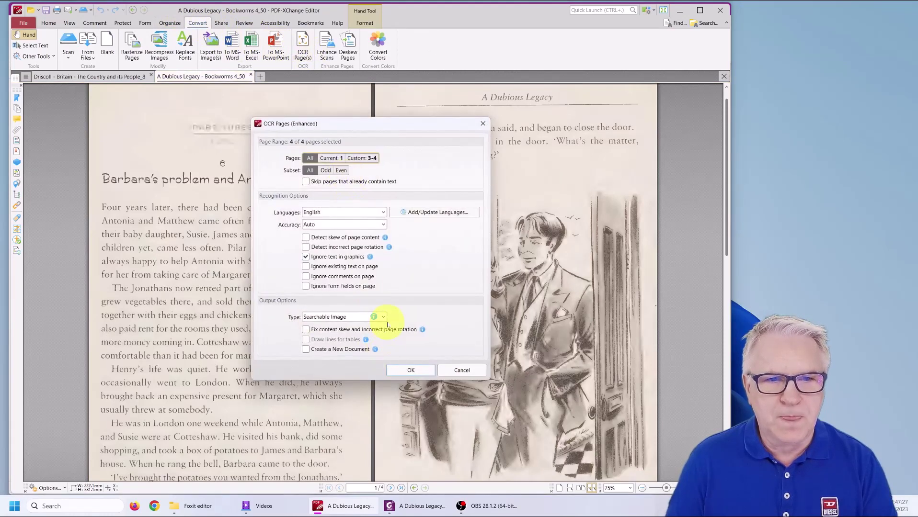
{"action": "left_click", "coordinate": [383, 318]}
{"action": "left_click", "coordinate": [362, 378]}
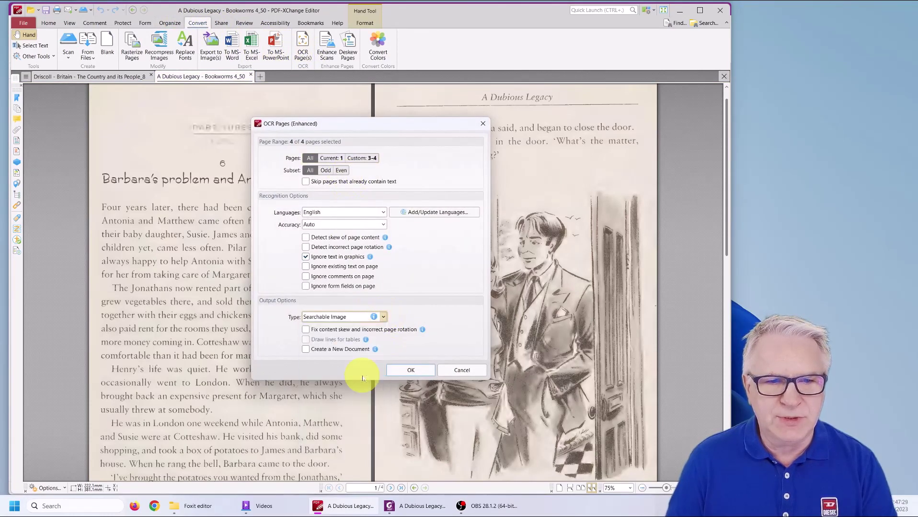
{"action": "left_click", "coordinate": [306, 247]}
{"action": "left_click", "coordinate": [306, 329]}
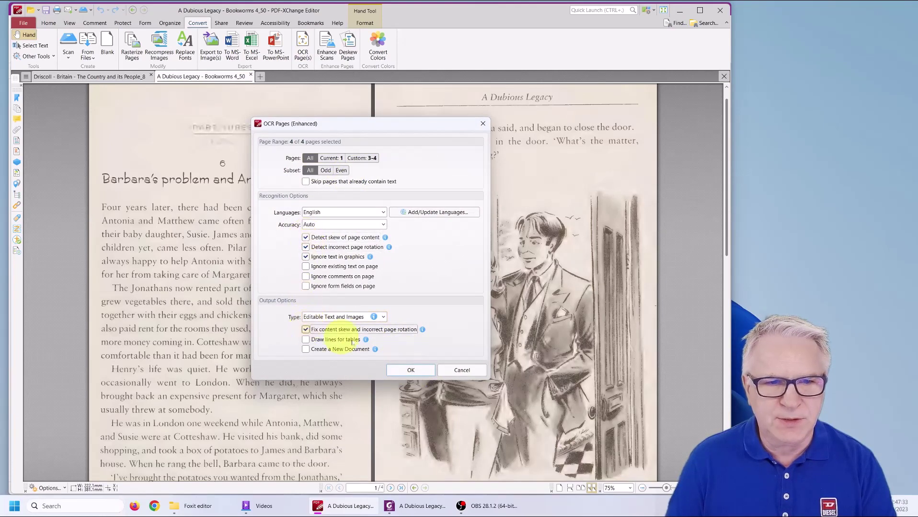
{"action": "left_click", "coordinate": [419, 373]}
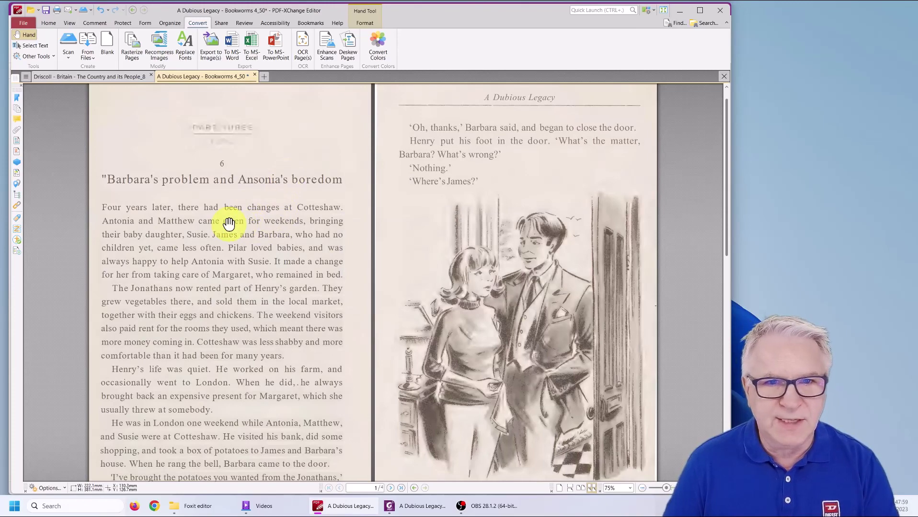
- Delete the scanned background image from the left page in PDF-XChange
{"action": "scroll", "coordinate": [229, 223], "scroll_direction": "up", "scroll_amount": 3}
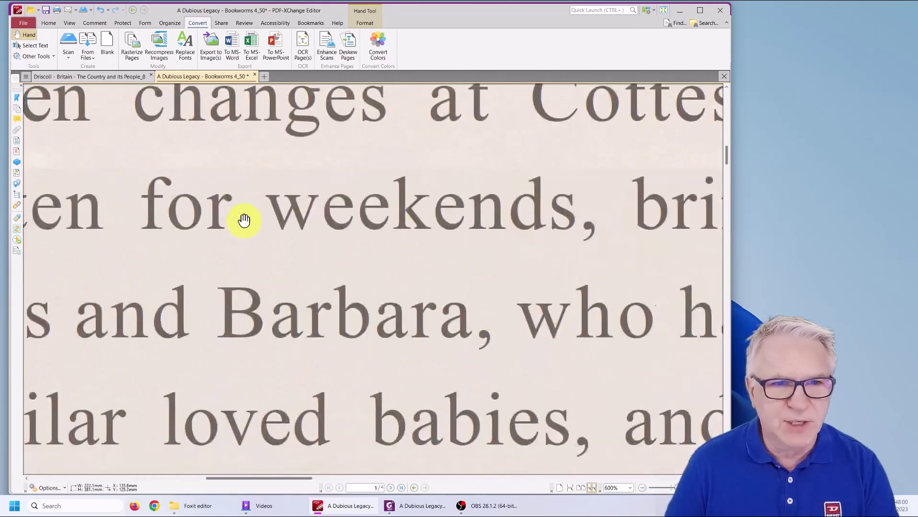
{"action": "scroll", "coordinate": [242, 219], "scroll_direction": "down", "scroll_amount": 4}
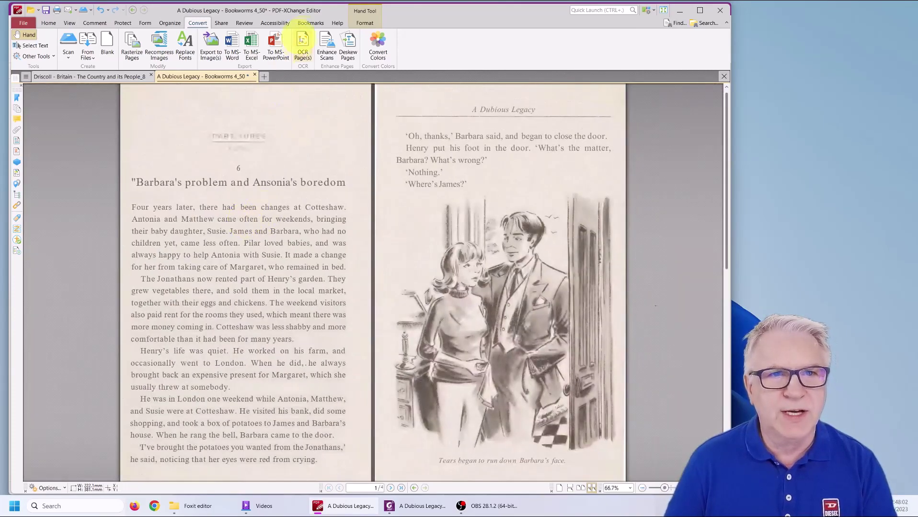
{"action": "left_click", "coordinate": [48, 24]}
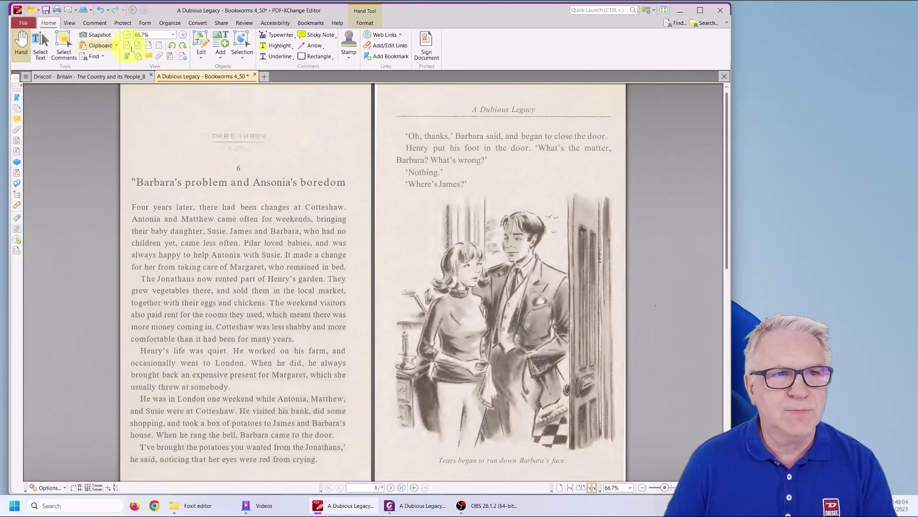
{"action": "left_click", "coordinate": [201, 41]}
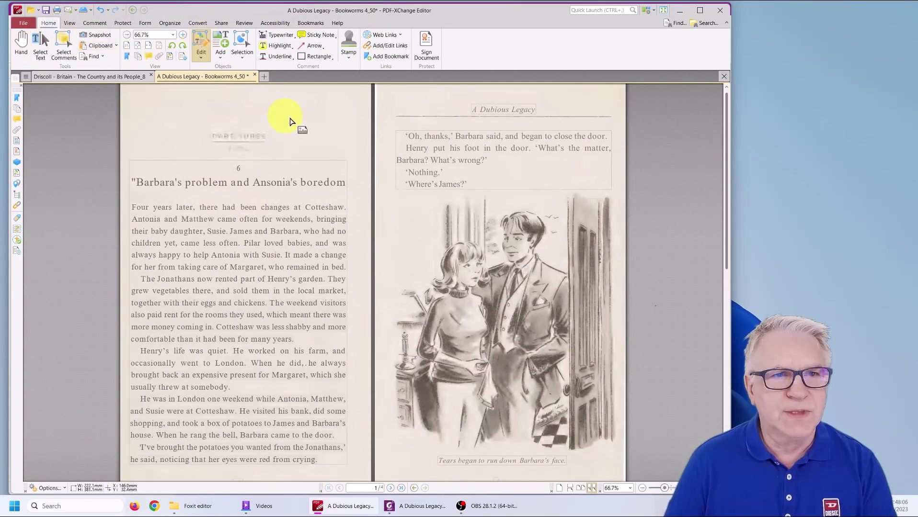
{"action": "left_click", "coordinate": [329, 133]}
{"action": "key", "text": "Escape"}
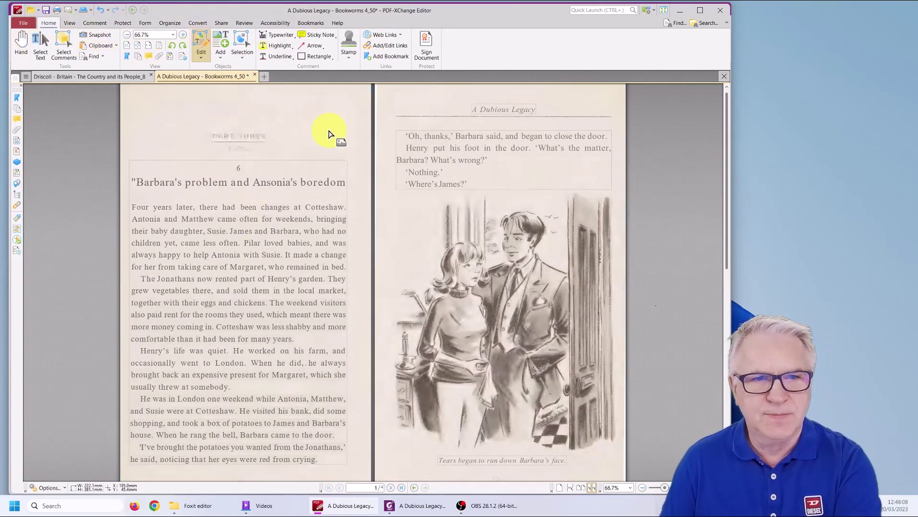
{"action": "key", "text": "Delete"}
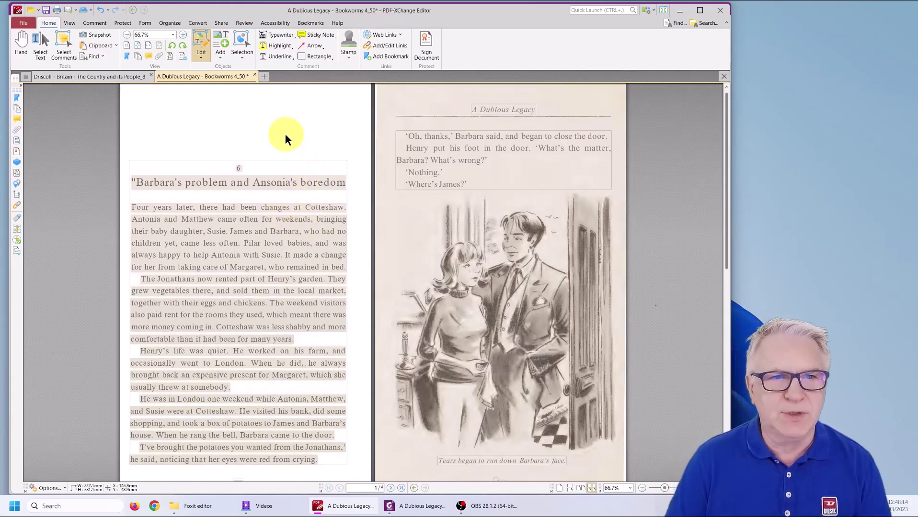
- Move the left page's text block right and select the text objects along the left margin
{"action": "left_click", "coordinate": [241, 277]}
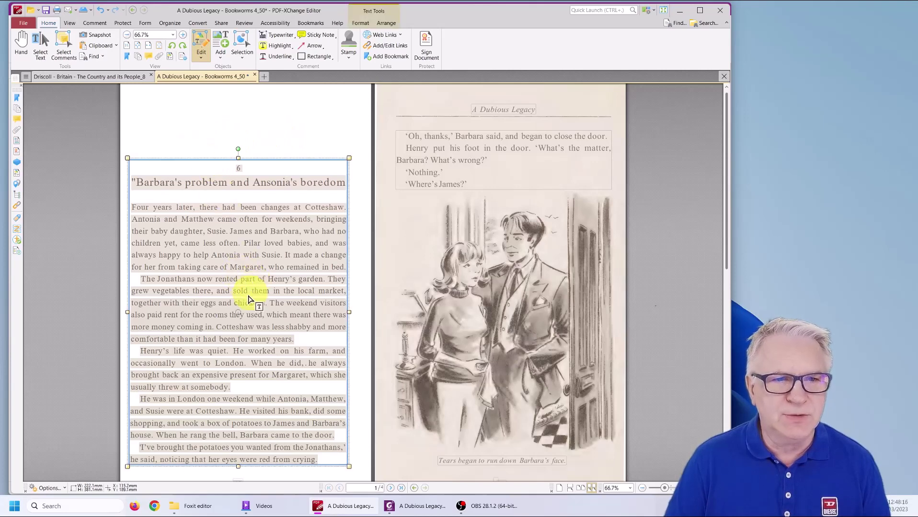
{"action": "left_click_drag", "start_coordinate": [238, 313], "coordinate": [292, 312]}
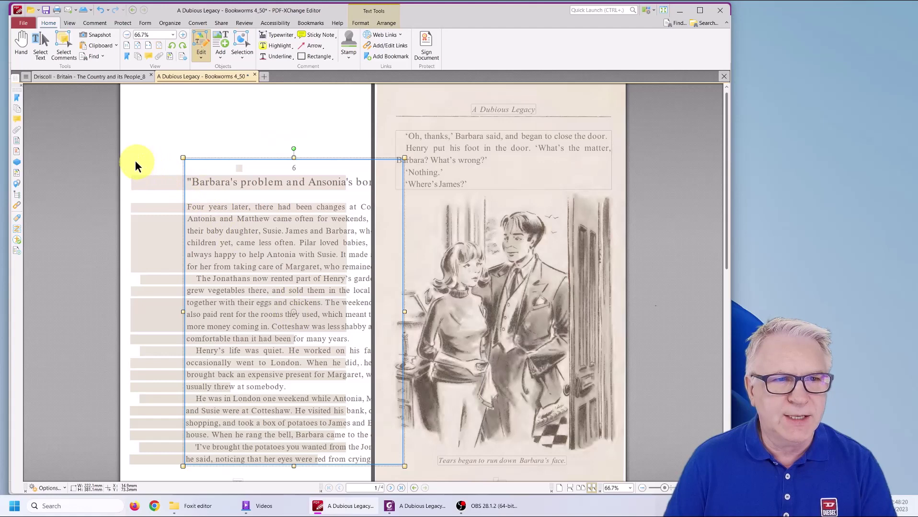
{"action": "left_click_drag", "start_coordinate": [135, 163], "coordinate": [171, 466]}
{"action": "left_click", "coordinate": [170, 466]}
{"action": "left_click", "coordinate": [158, 190]}
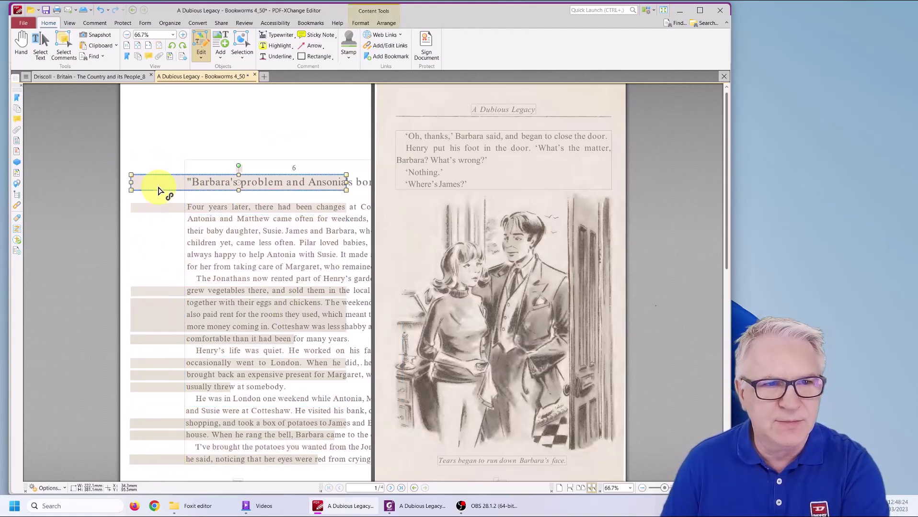
{"action": "left_click", "coordinate": [158, 191]}
{"action": "left_click_drag", "start_coordinate": [135, 278], "coordinate": [171, 450]}
{"action": "left_click_drag", "start_coordinate": [126, 278], "coordinate": [171, 468]}
- Move the main text block back left, nudge it into place, then switch to Foxit
{"action": "left_click", "coordinate": [294, 289]}
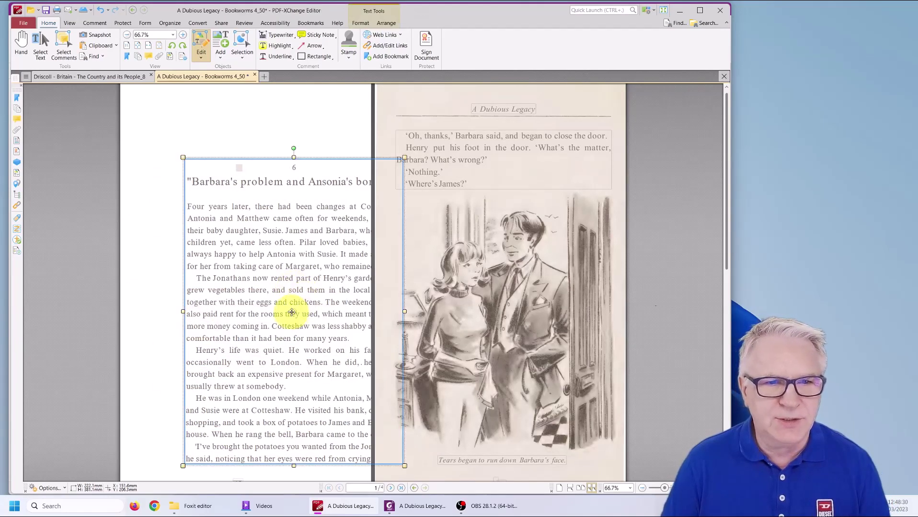
{"action": "left_click_drag", "start_coordinate": [291, 312], "coordinate": [251, 308]}
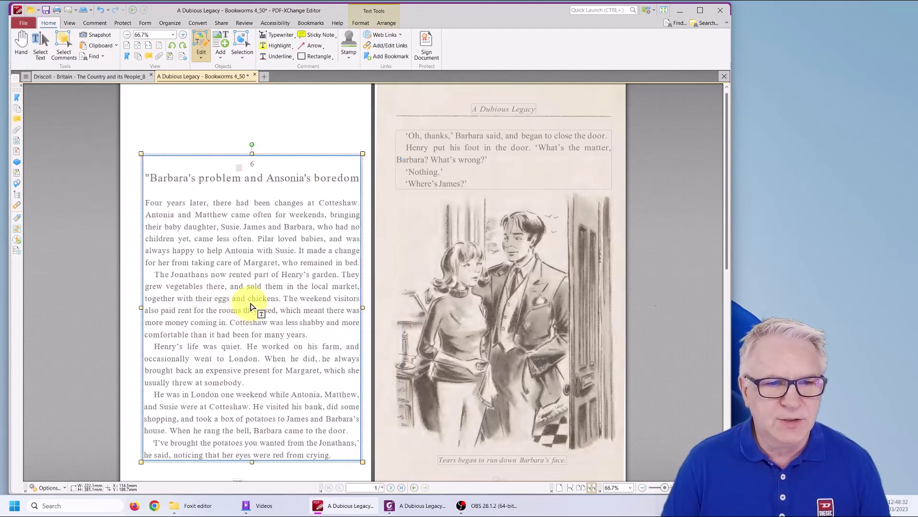
{"action": "key", "text": "Left"}
{"action": "key", "text": "Left"}
{"action": "key", "text": "Left"}
{"action": "key", "text": "Left"}
{"action": "key", "text": "Left"}
{"action": "key", "text": "Left"}
{"action": "key", "text": "Left"}
{"action": "key", "text": "Left"}
{"action": "key", "text": "Left"}
{"action": "key", "text": "Left"}
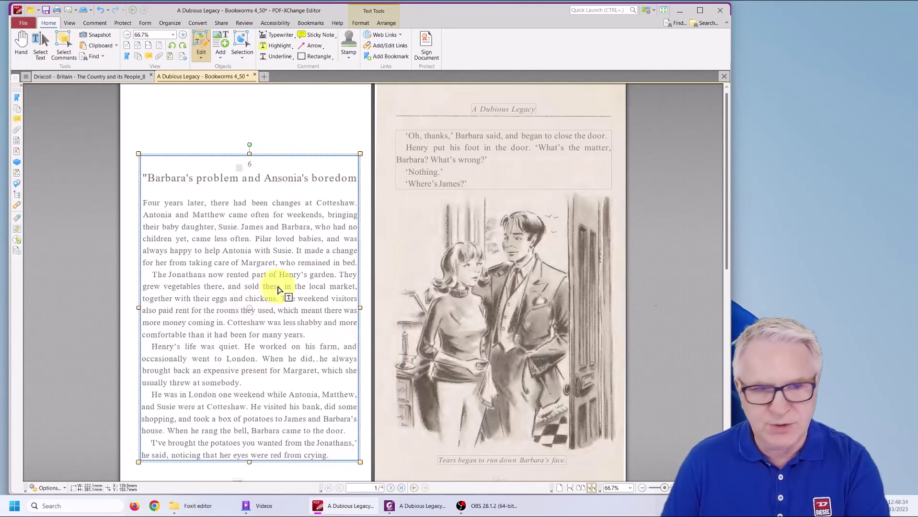
{"action": "key", "text": "Left"}
{"action": "key", "text": "Left"}
{"action": "key", "text": "Left"}
{"action": "key", "text": "Left"}
{"action": "key", "text": "Down"}
{"action": "key", "text": "Down"}
{"action": "key", "text": "Down"}
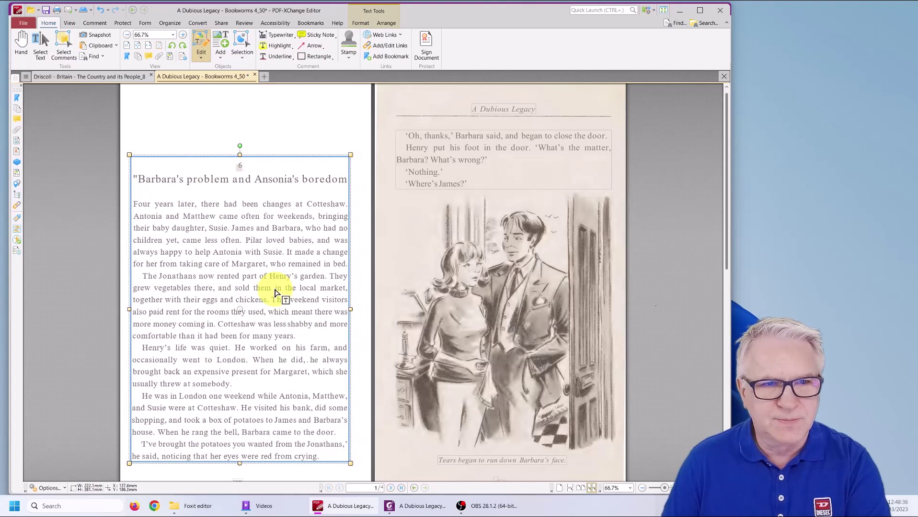
{"action": "key", "text": "Down"}
{"action": "key", "text": "Down"}
{"action": "key", "text": "Left"}
{"action": "key", "text": "Left"}
{"action": "key", "text": "Down"}
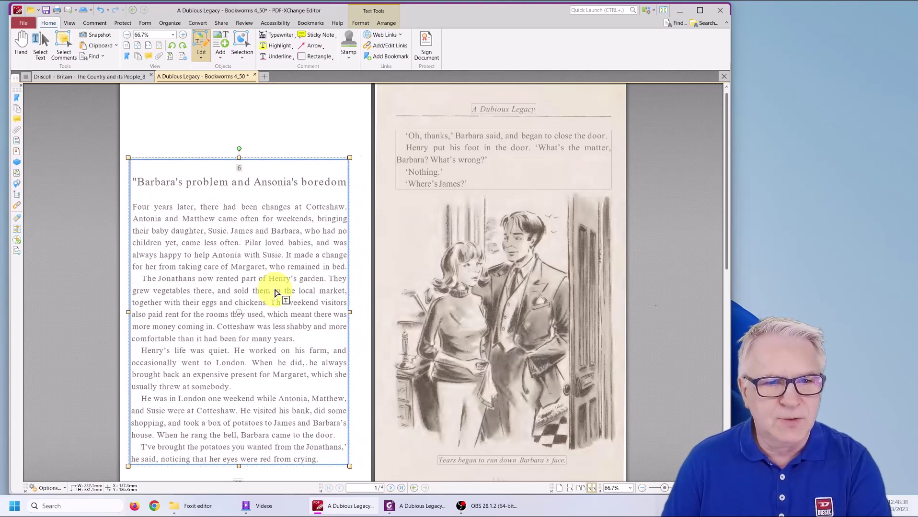
{"action": "left_click", "coordinate": [232, 133]}
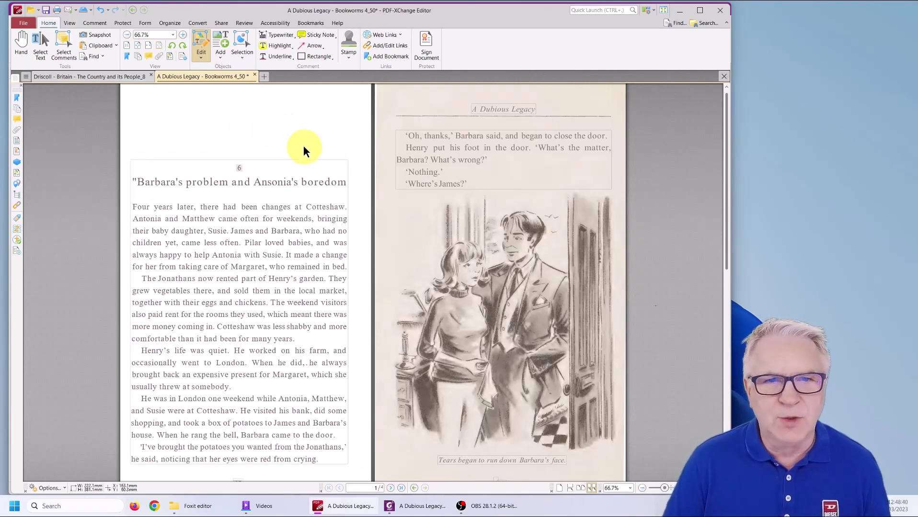
{"action": "left_click", "coordinate": [415, 231]}
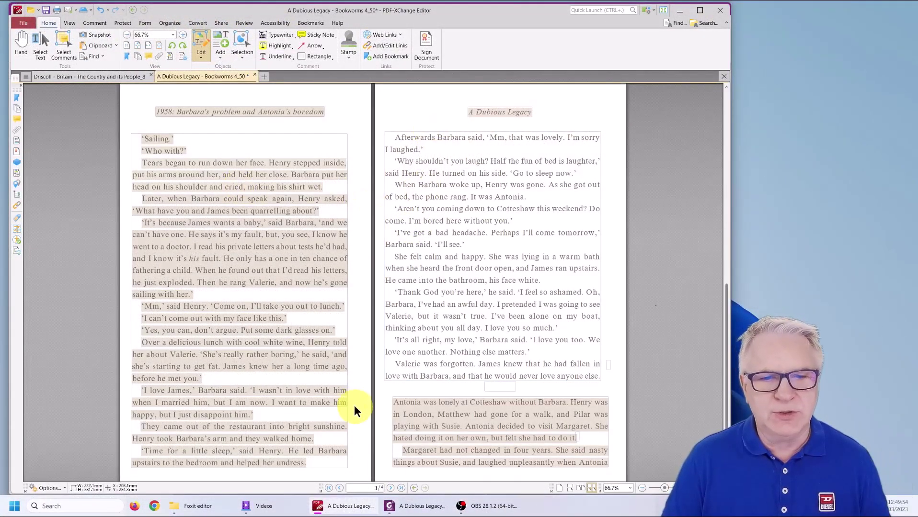
{"action": "left_click", "coordinate": [415, 505]}
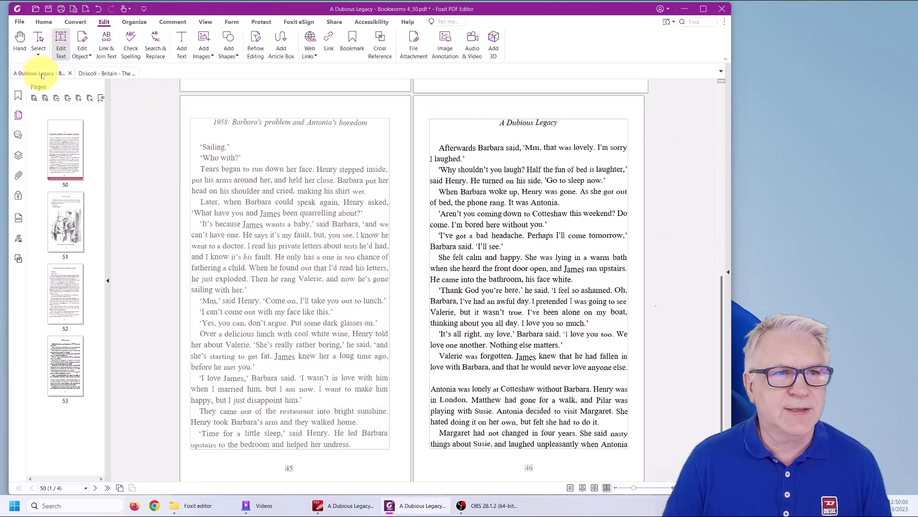
- Open the Driscoll Britain book at pages 8–9 and run Recognize Text on the current file
{"action": "left_click", "coordinate": [96, 74]}
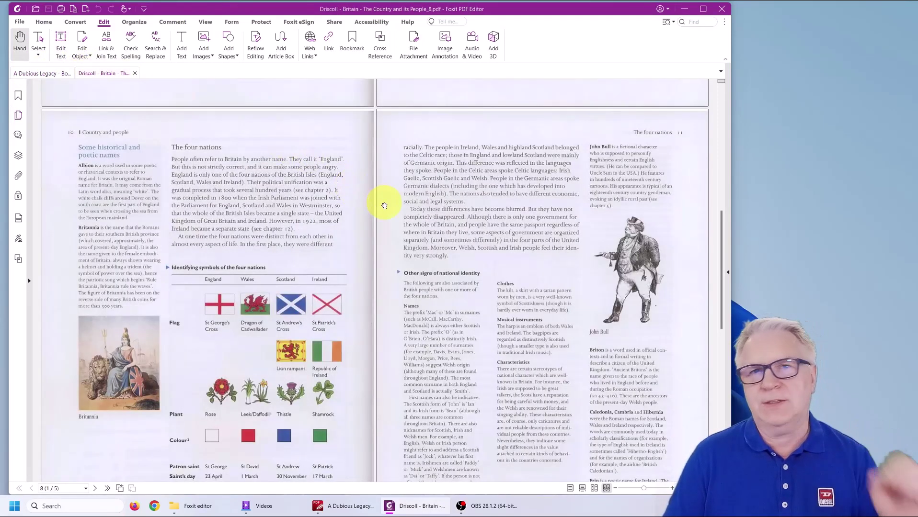
{"action": "scroll", "coordinate": [384, 206], "scroll_direction": "up", "scroll_amount": 8}
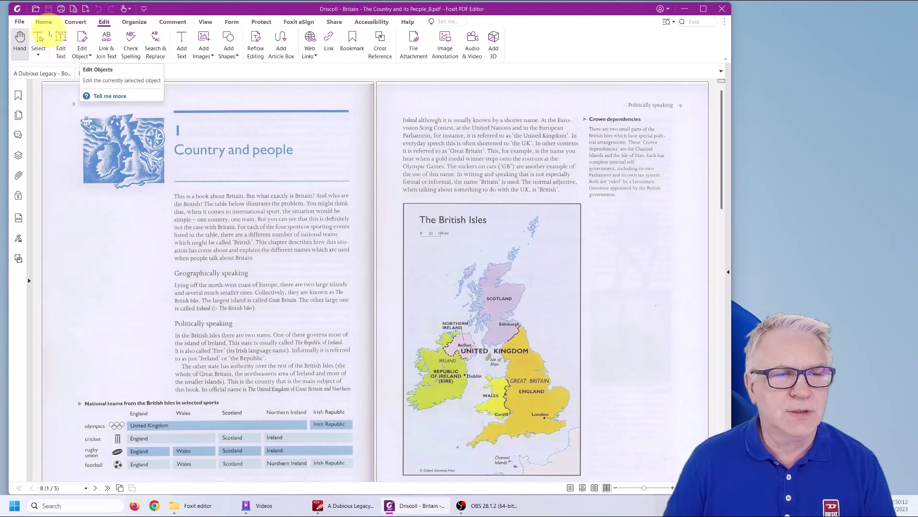
{"action": "left_click", "coordinate": [47, 23]}
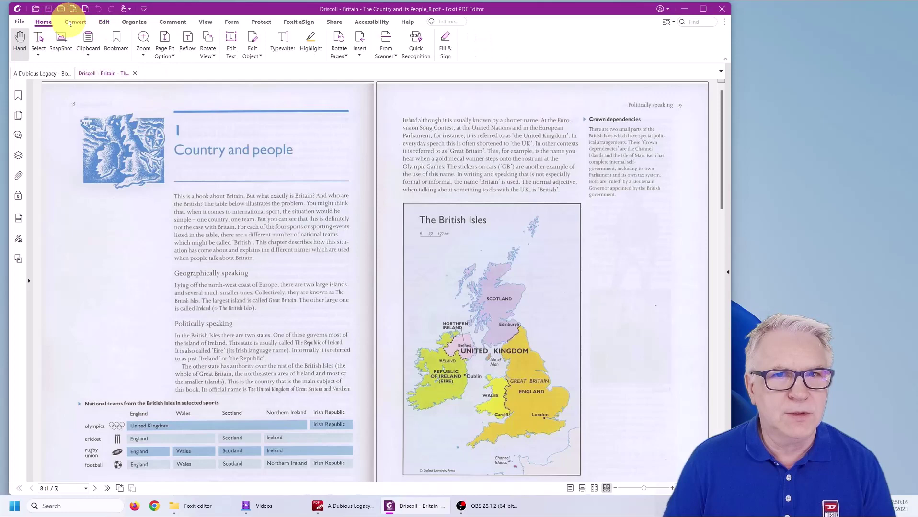
{"action": "left_click", "coordinate": [70, 23]}
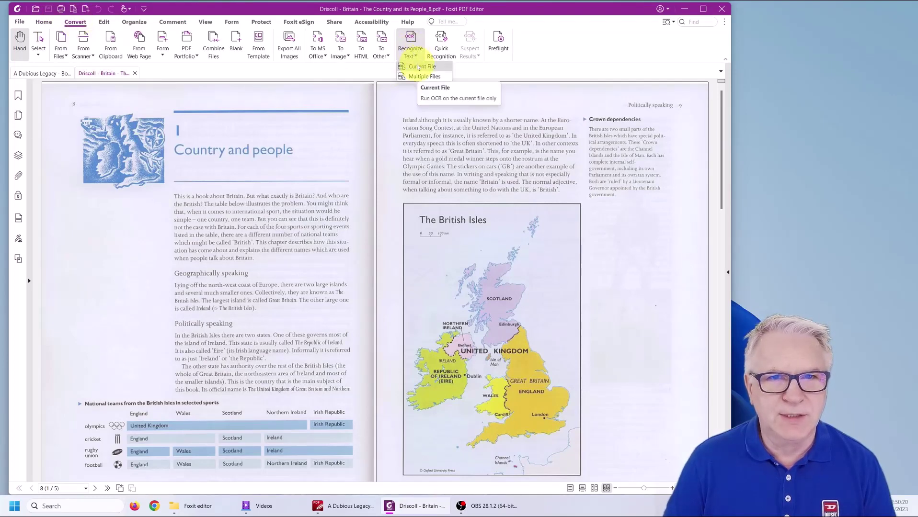
{"action": "left_click", "coordinate": [418, 67]}
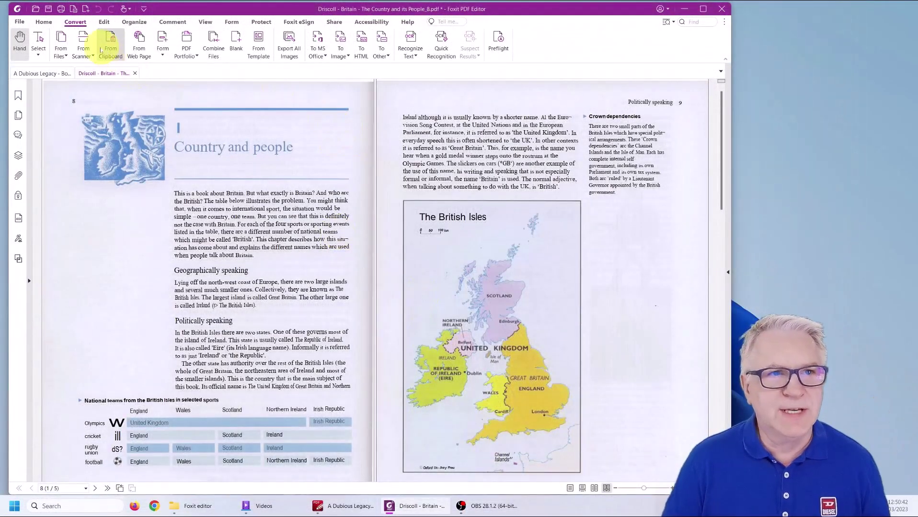
{"action": "left_click", "coordinate": [43, 22]}
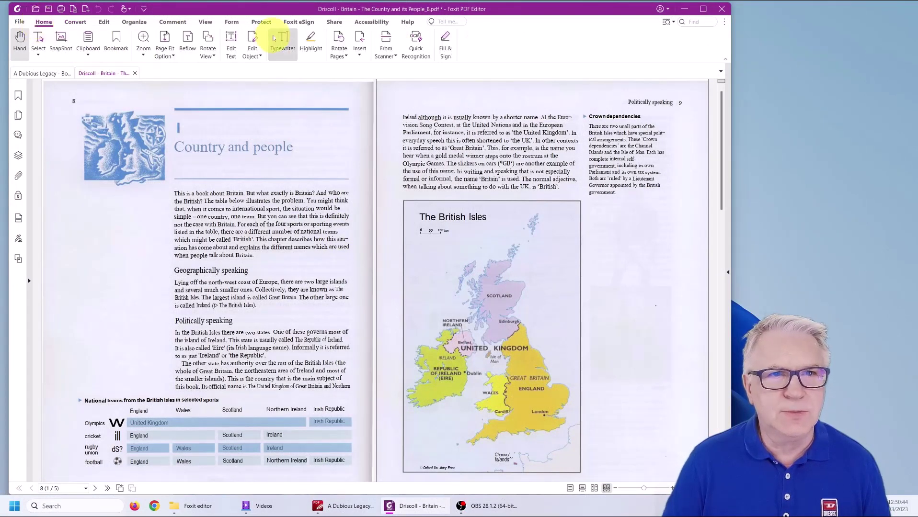
{"action": "left_click", "coordinate": [253, 38]}
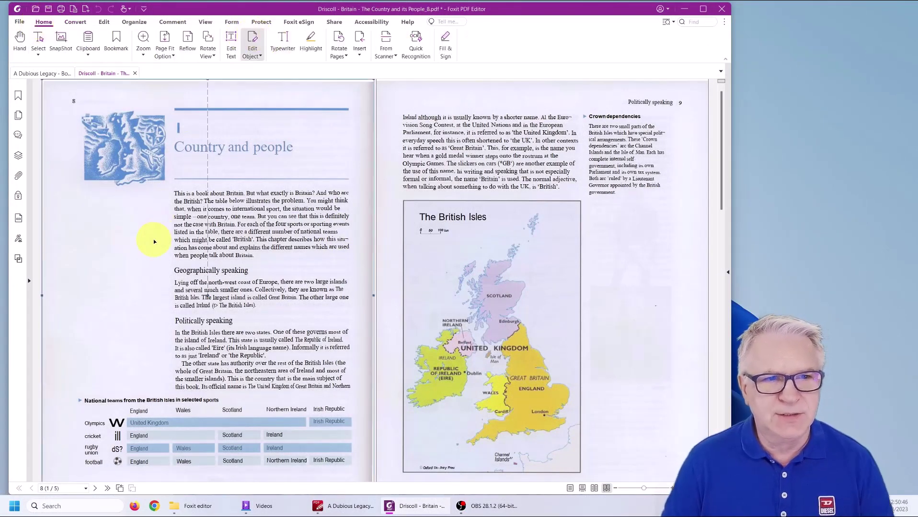
{"action": "key", "text": "ctrl+a"}
{"action": "key", "text": "Delete"}
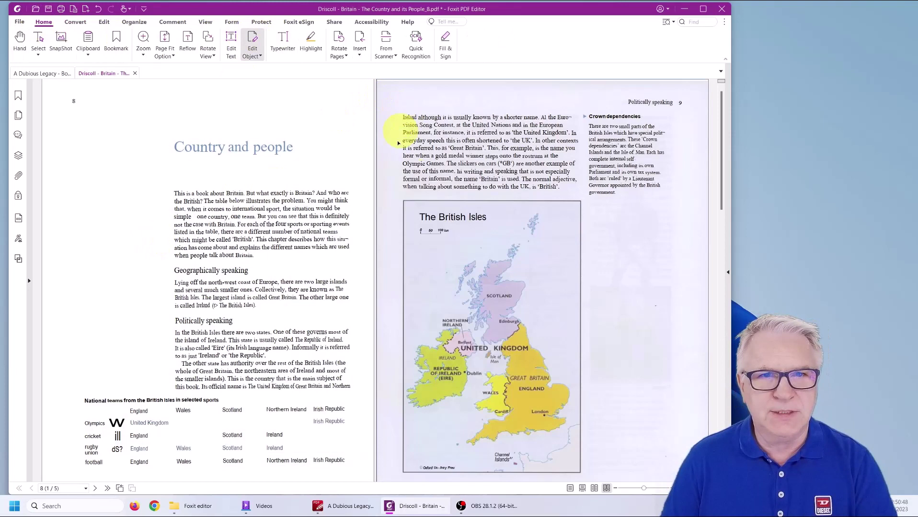
{"action": "key", "text": "ctrl+z"}
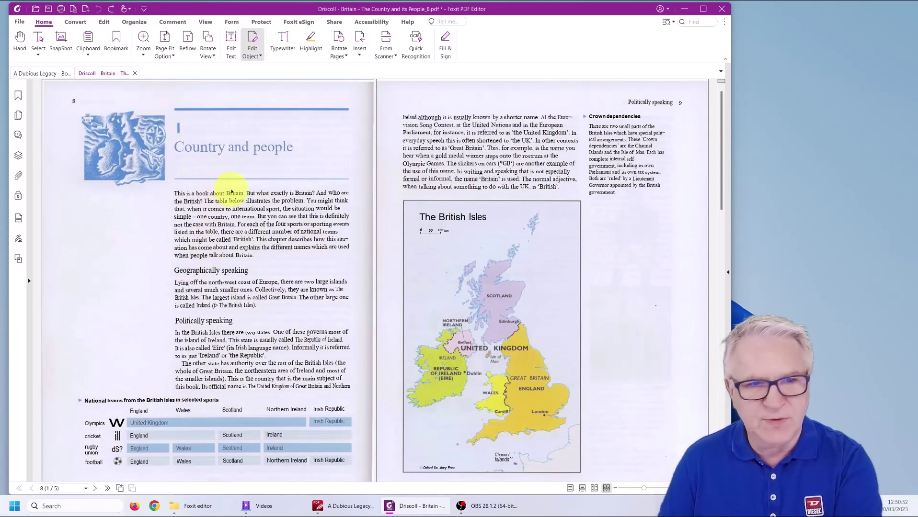
- Open page 8's background image for pixel editing and fill its grey background white
{"action": "right_click", "coordinate": [138, 224]}
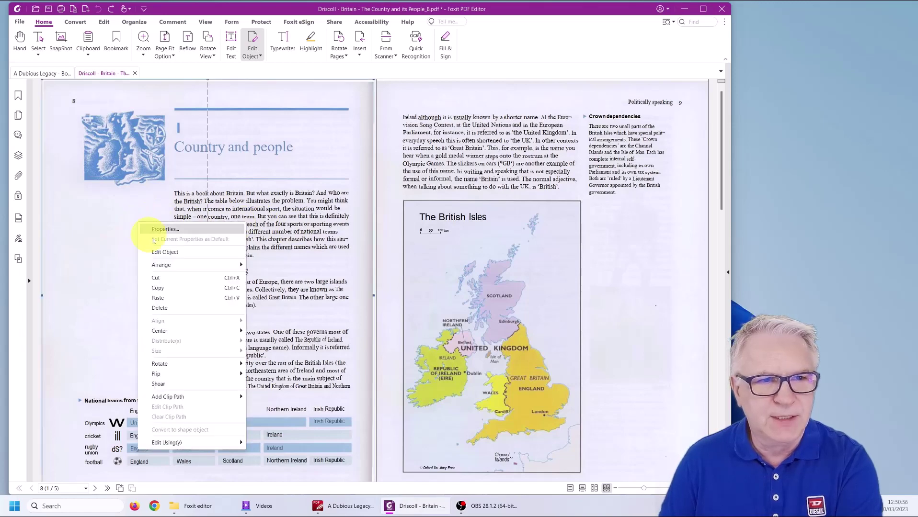
{"action": "left_click", "coordinate": [198, 253]}
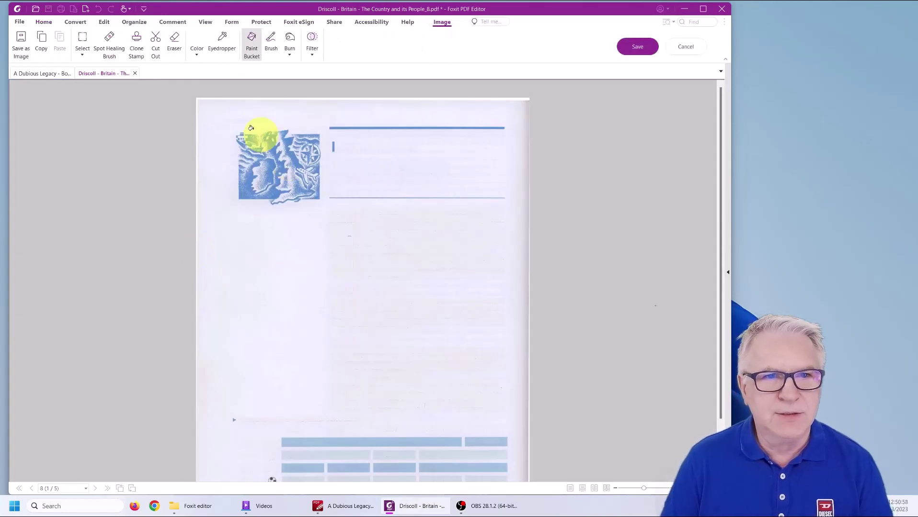
{"action": "left_click", "coordinate": [233, 243]}
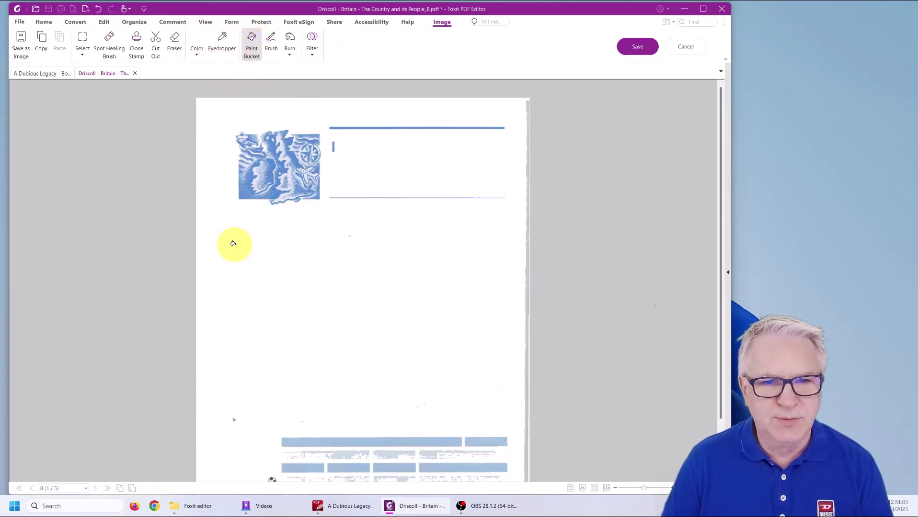
- Redo the white background fill at tolerance 23 and save the image edits
{"action": "left_click", "coordinate": [728, 275]}
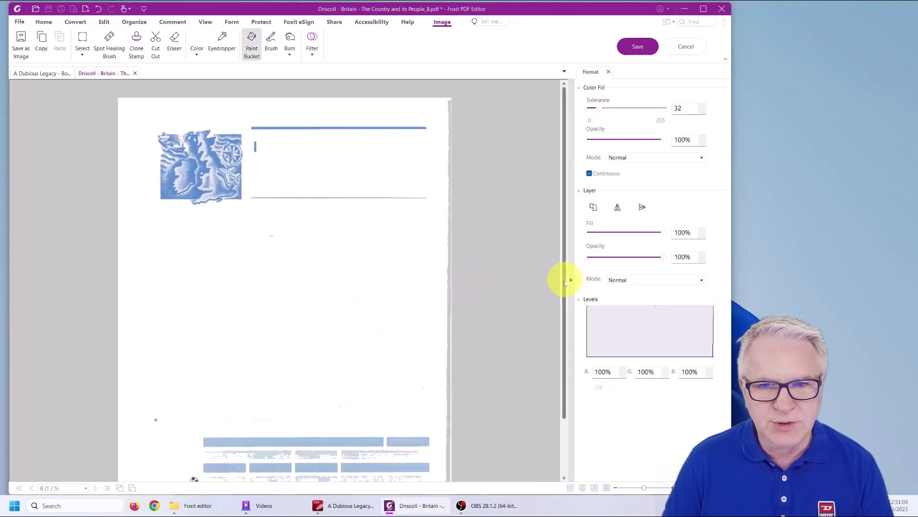
{"action": "left_click_drag", "start_coordinate": [563, 278], "coordinate": [517, 348]}
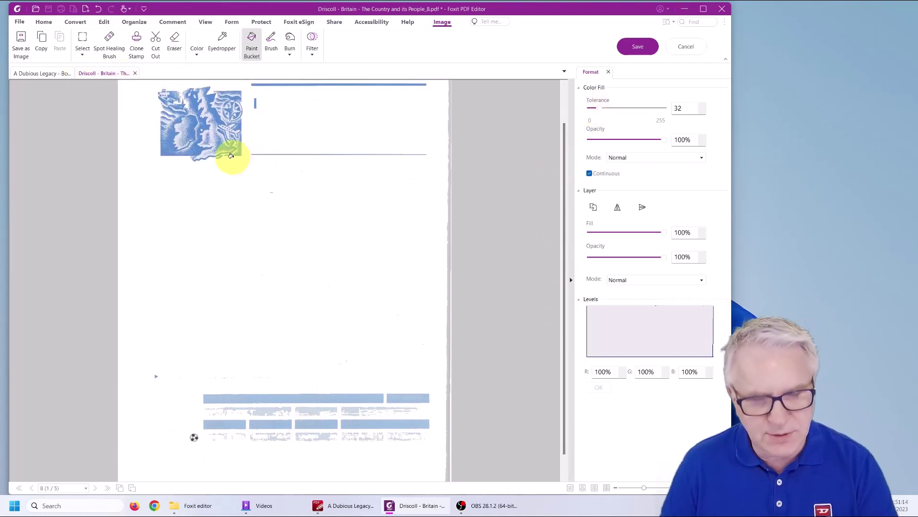
{"action": "key", "text": "ctrl+z"}
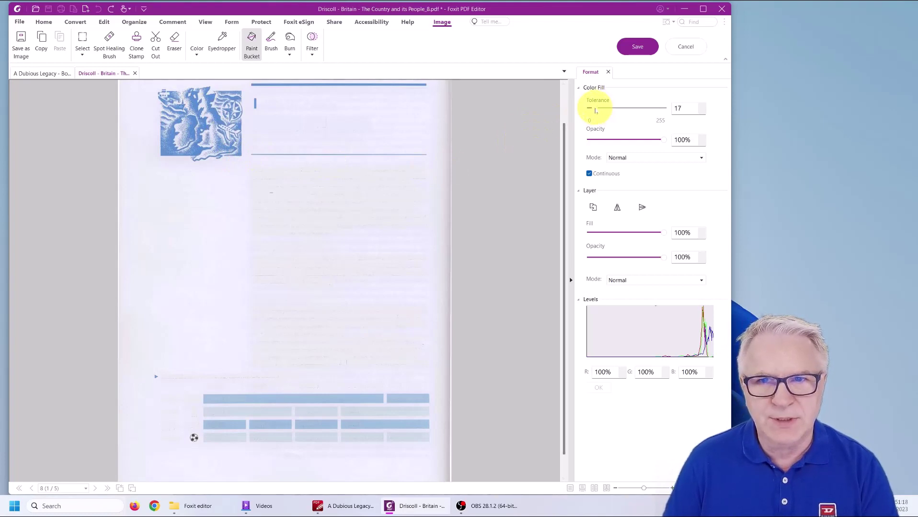
{"action": "left_click", "coordinate": [188, 234]}
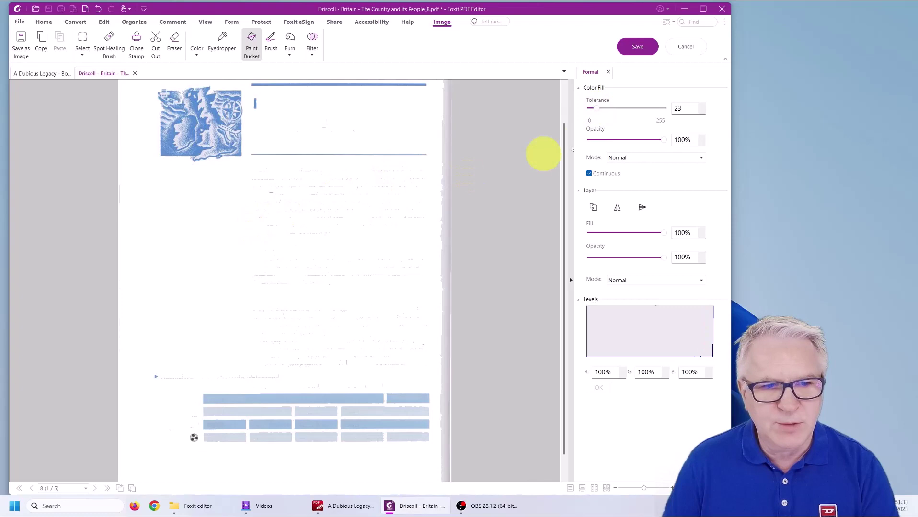
{"action": "left_click", "coordinate": [639, 46]}
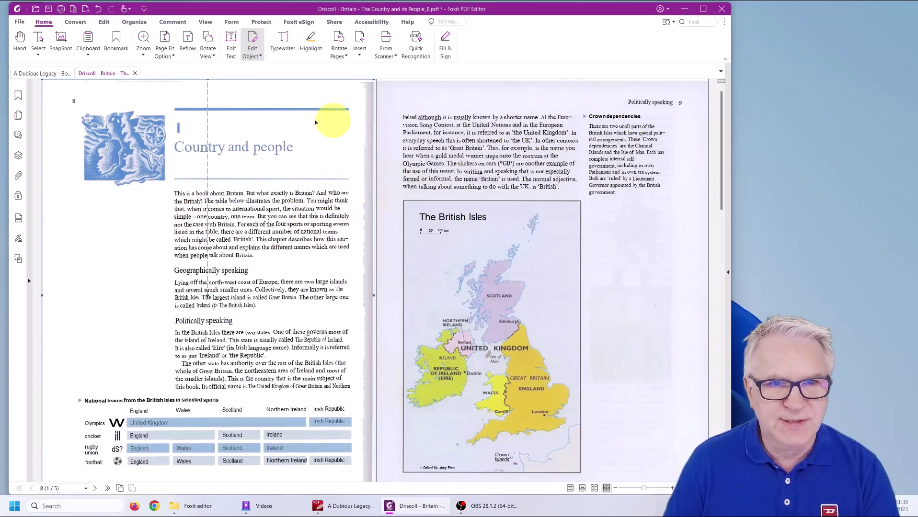
- Open the page 8 scan for image editing and select the body text area with a rectangle
{"action": "right_click", "coordinate": [136, 247]}
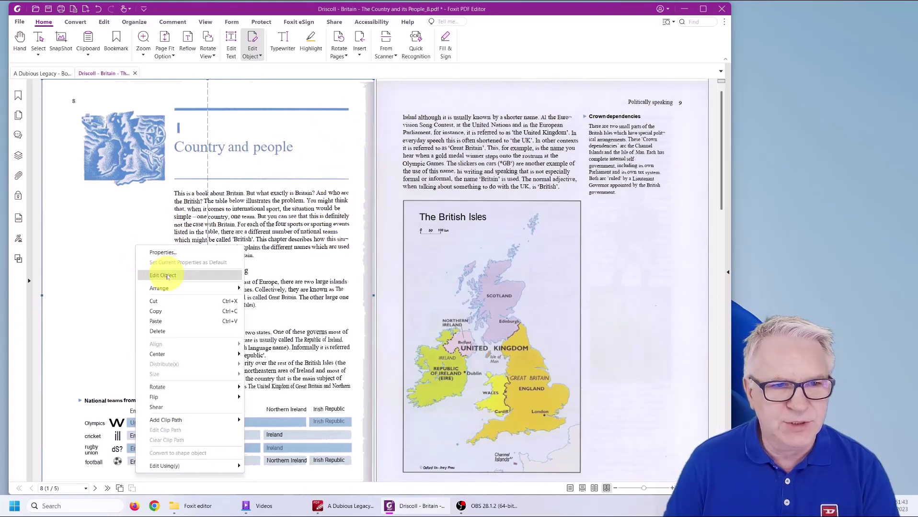
{"action": "left_click", "coordinate": [163, 275]}
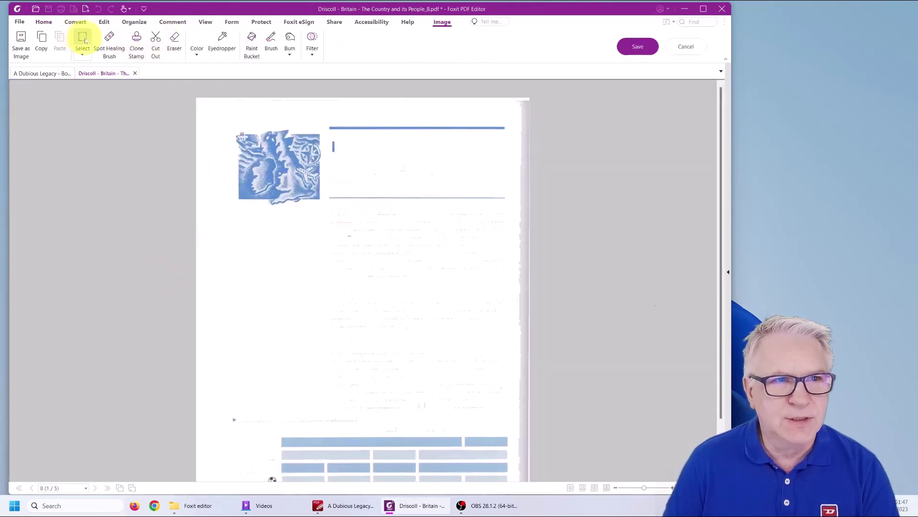
{"action": "left_click", "coordinate": [93, 66]}
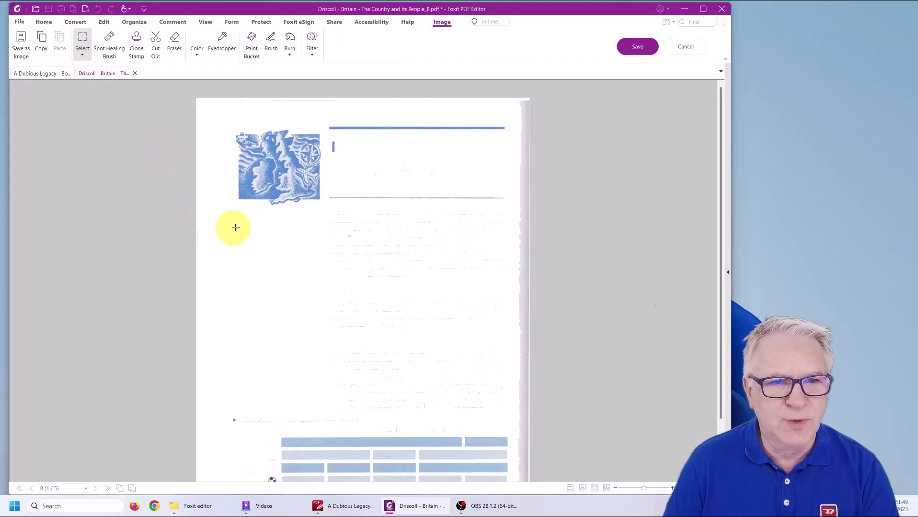
{"action": "left_click_drag", "start_coordinate": [243, 215], "coordinate": [531, 431]}
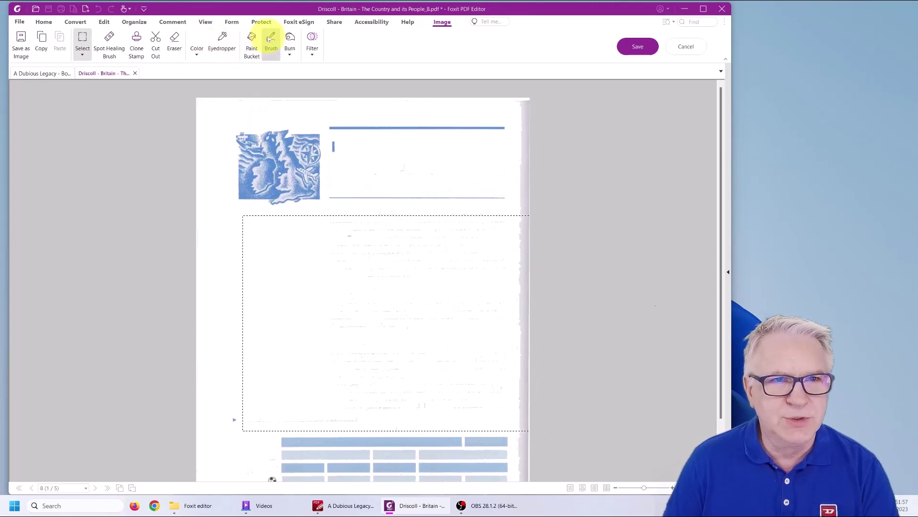
- Paint out the faint text traces inside the selection with a white brush of diameter 88
{"action": "left_click", "coordinate": [249, 42]}
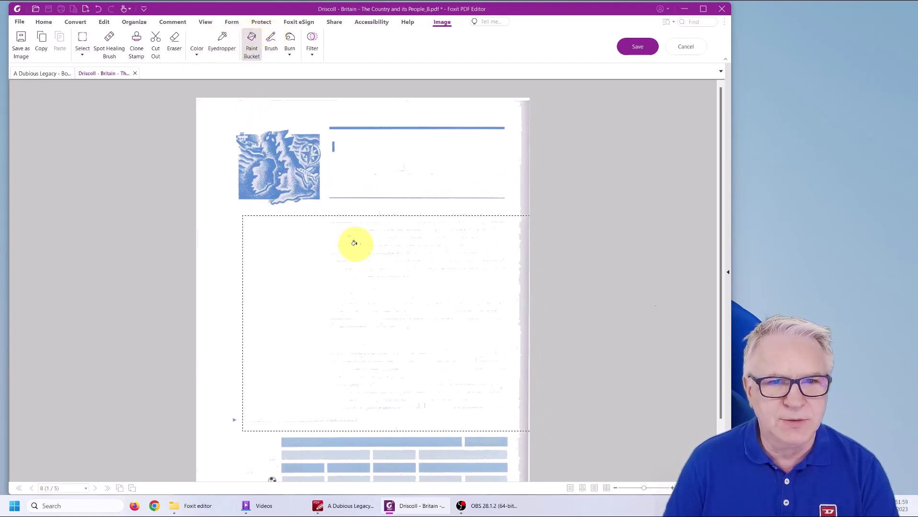
{"action": "left_click", "coordinate": [271, 42]}
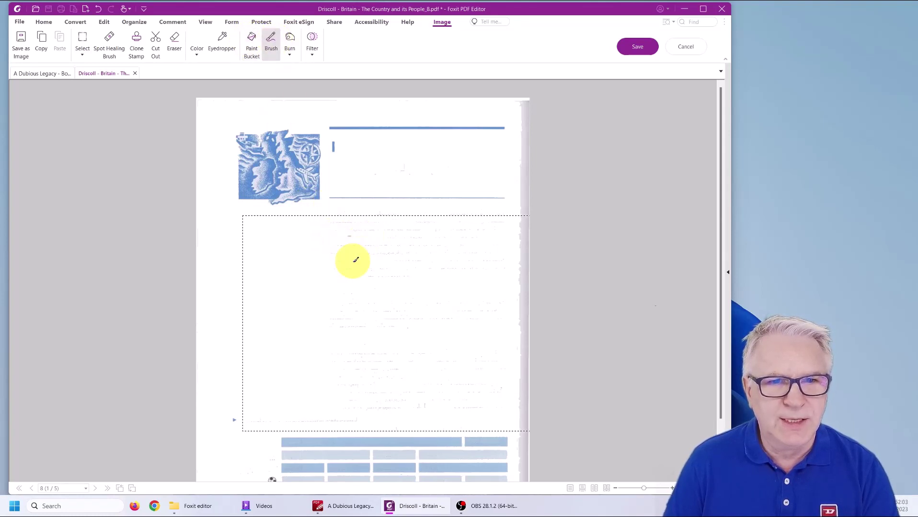
{"action": "left_click", "coordinate": [726, 272]}
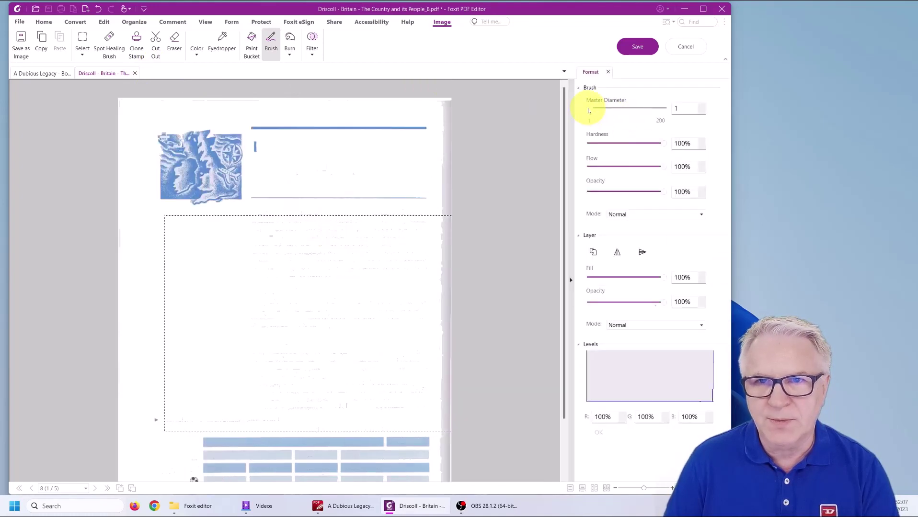
{"action": "left_click_drag", "start_coordinate": [612, 111], "coordinate": [622, 111]}
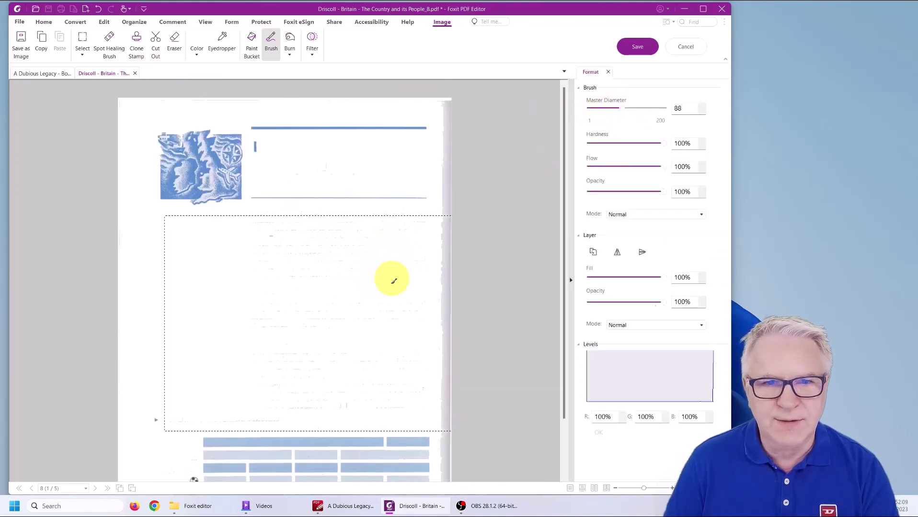
{"action": "mouse_move", "coordinate": [394, 281]}
{"action": "left_mouse_down"}
{"action": "mouse_move", "coordinate": [430, 288]}
{"action": "mouse_move", "coordinate": [440, 248]}
{"action": "mouse_move", "coordinate": [444, 388]}
{"action": "left_mouse_up"}
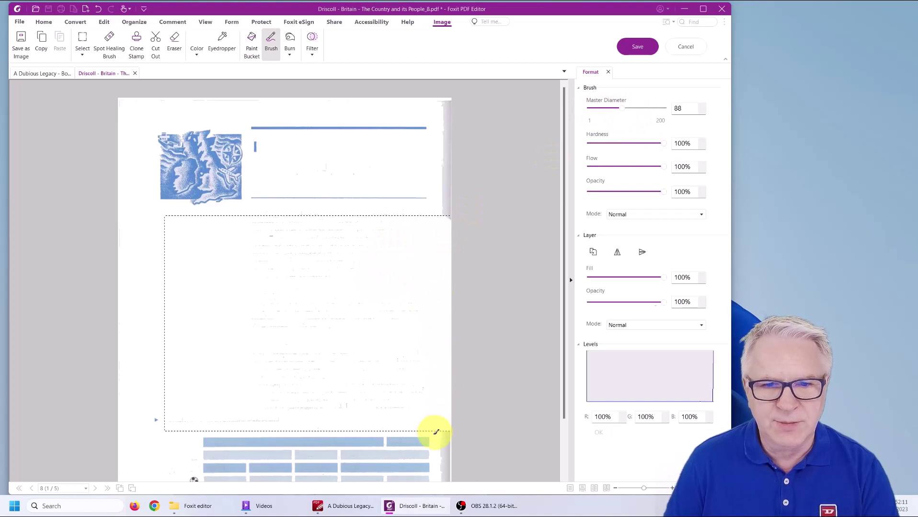
{"action": "left_click_drag", "start_coordinate": [622, 107], "coordinate": [667, 113]}
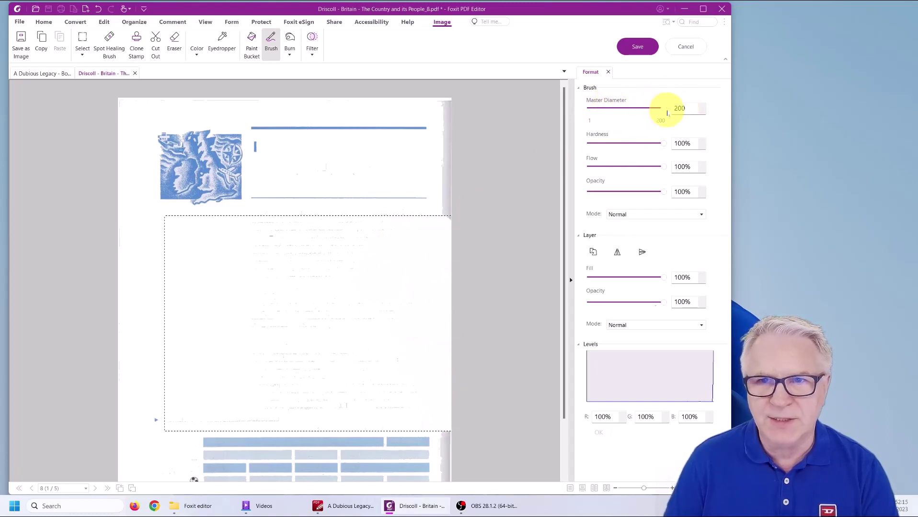
{"action": "left_click_drag", "start_coordinate": [330, 252], "coordinate": [327, 310]}
{"action": "mouse_move", "coordinate": [248, 222]}
{"action": "left_mouse_down"}
{"action": "mouse_move", "coordinate": [416, 307]}
{"action": "mouse_move", "coordinate": [290, 382]}
{"action": "mouse_move", "coordinate": [244, 393]}
{"action": "mouse_move", "coordinate": [280, 286]}
{"action": "mouse_move", "coordinate": [437, 348]}
{"action": "mouse_move", "coordinate": [437, 312]}
{"action": "left_mouse_up"}
{"action": "left_click_drag", "start_coordinate": [178, 413], "coordinate": [451, 235]}
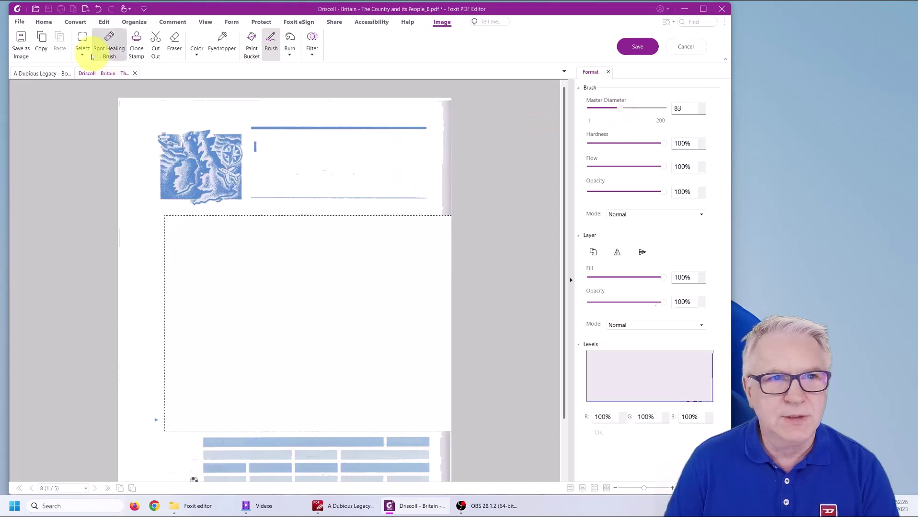
- Clear the selection, brush the grey edges and marks around the top rule white, and save
{"action": "left_click", "coordinate": [83, 55]}
{"action": "left_click", "coordinate": [82, 67]}
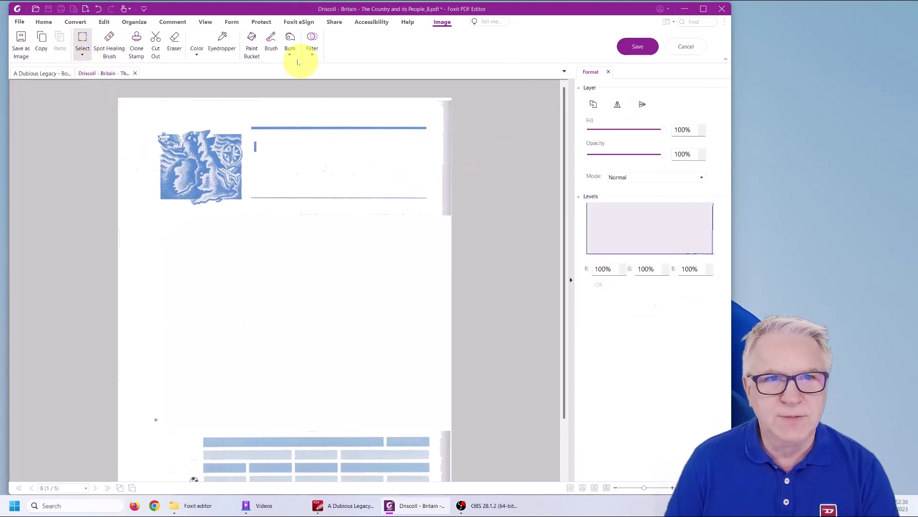
{"action": "left_click", "coordinate": [271, 41]}
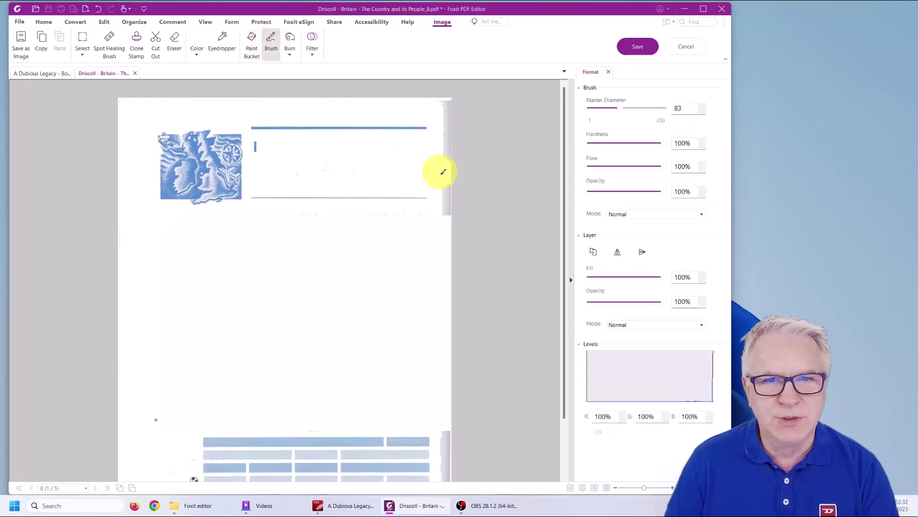
{"action": "left_click_drag", "start_coordinate": [443, 171], "coordinate": [446, 100]}
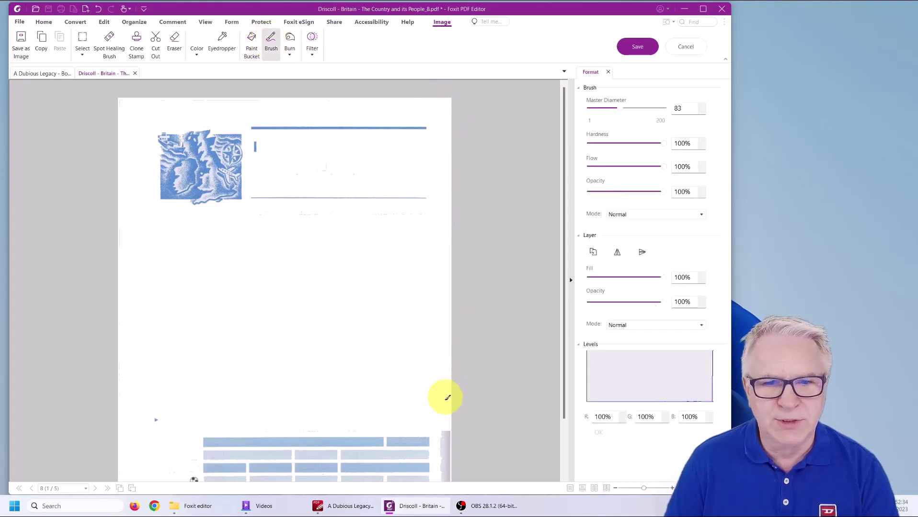
{"action": "left_click_drag", "start_coordinate": [559, 281], "coordinate": [561, 385]}
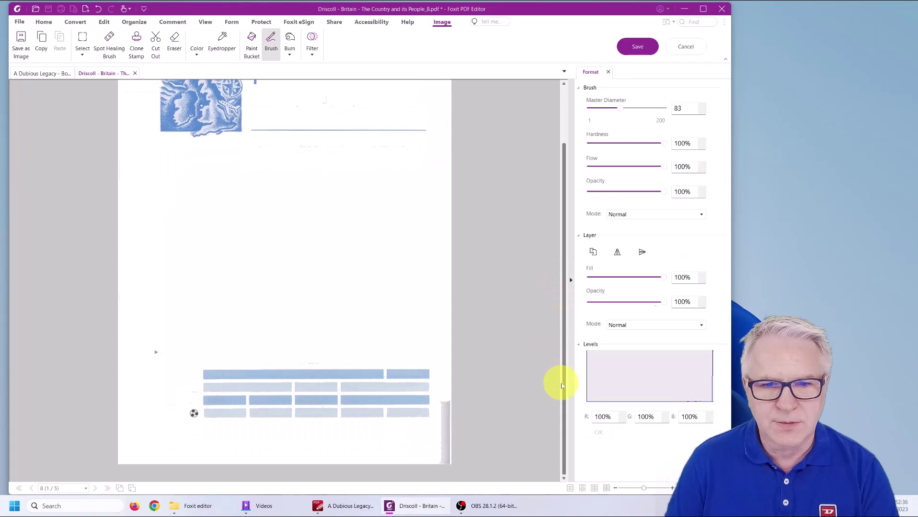
{"action": "mouse_move", "coordinate": [440, 421]}
{"action": "left_mouse_down"}
{"action": "mouse_move", "coordinate": [443, 405]}
{"action": "mouse_move", "coordinate": [445, 462]}
{"action": "mouse_move", "coordinate": [444, 419]}
{"action": "left_mouse_up"}
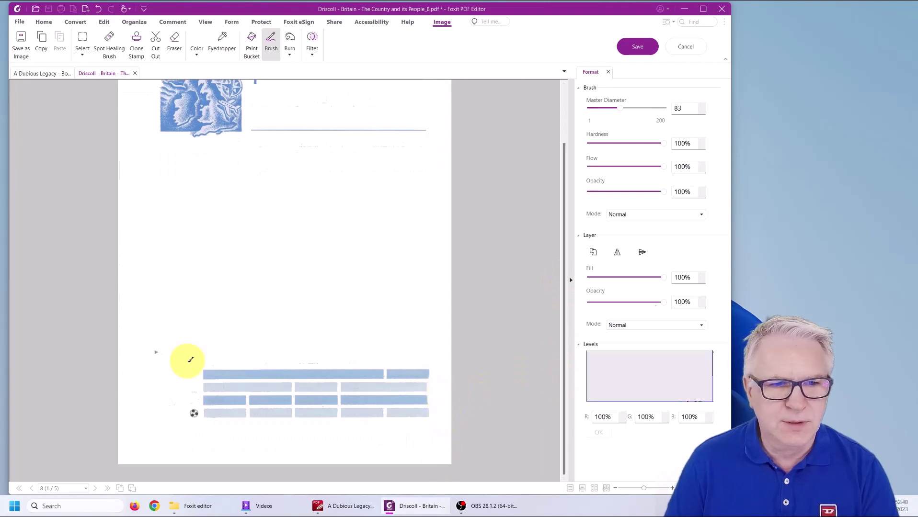
{"action": "mouse_move", "coordinate": [301, 144]}
{"action": "left_mouse_down"}
{"action": "mouse_move", "coordinate": [405, 143]}
{"action": "mouse_move", "coordinate": [248, 143]}
{"action": "left_mouse_up"}
{"action": "left_click_drag", "start_coordinate": [342, 102], "coordinate": [354, 98]}
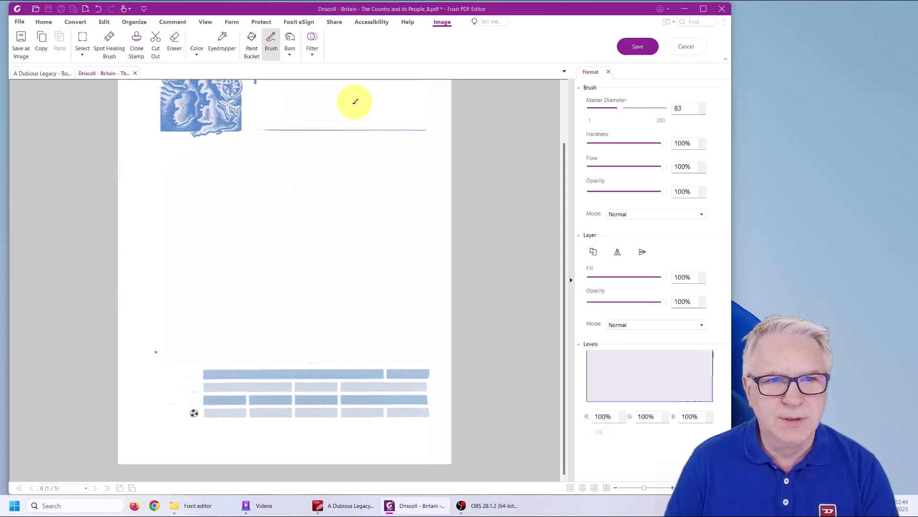
{"action": "left_click", "coordinate": [637, 46]}
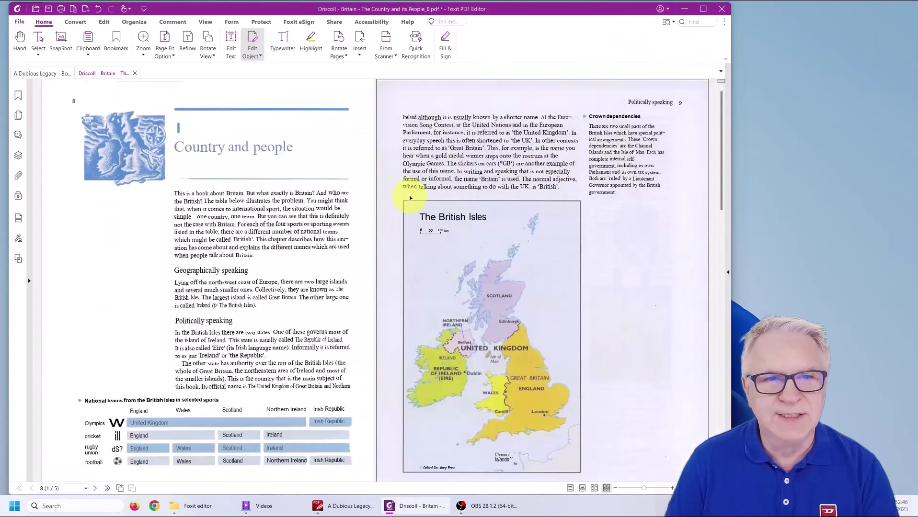
- Fill page 9's grey text background and lavender map background white at tolerance 33, then save
{"action": "scroll", "coordinate": [214, 271], "scroll_direction": "down", "scroll_amount": 2}
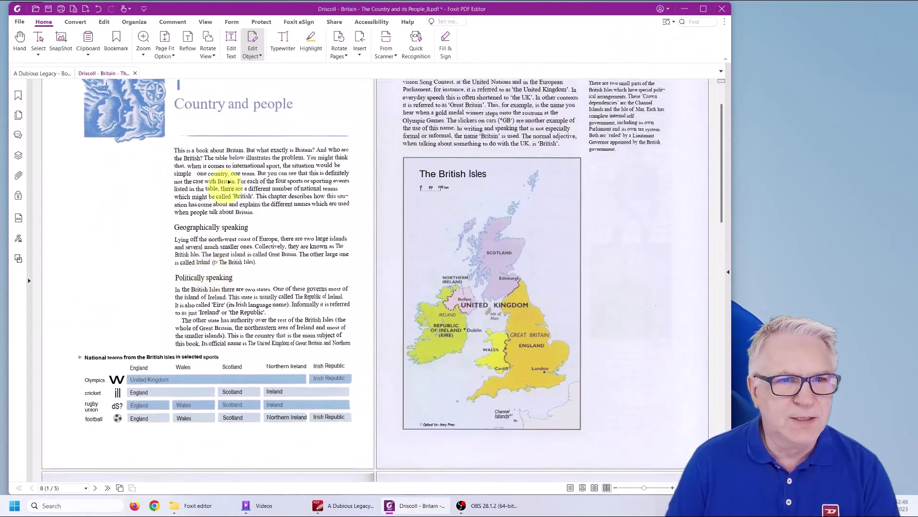
{"action": "scroll", "coordinate": [212, 175], "scroll_direction": "up", "scroll_amount": 3, "text": "ctrl"}
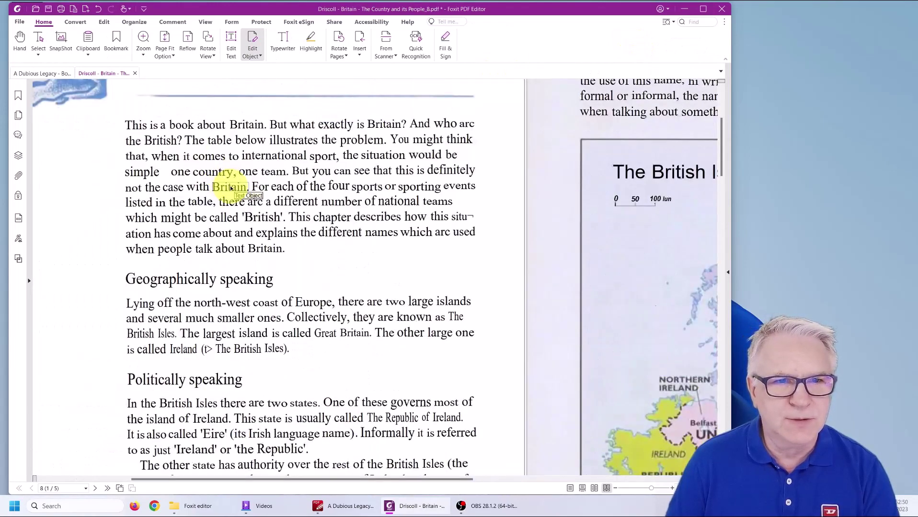
{"action": "scroll", "coordinate": [230, 188], "scroll_direction": "down", "scroll_amount": 3, "text": "ctrl"}
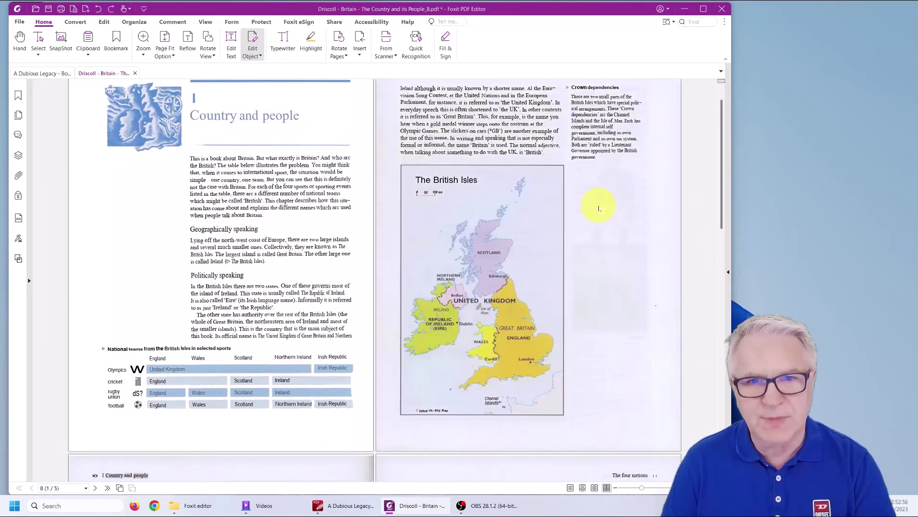
{"action": "right_click", "coordinate": [602, 203]}
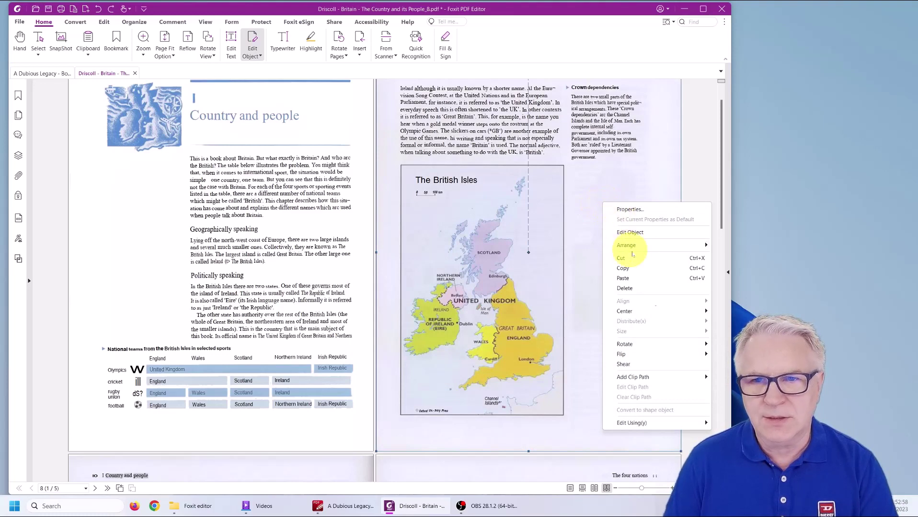
{"action": "left_click", "coordinate": [630, 232]}
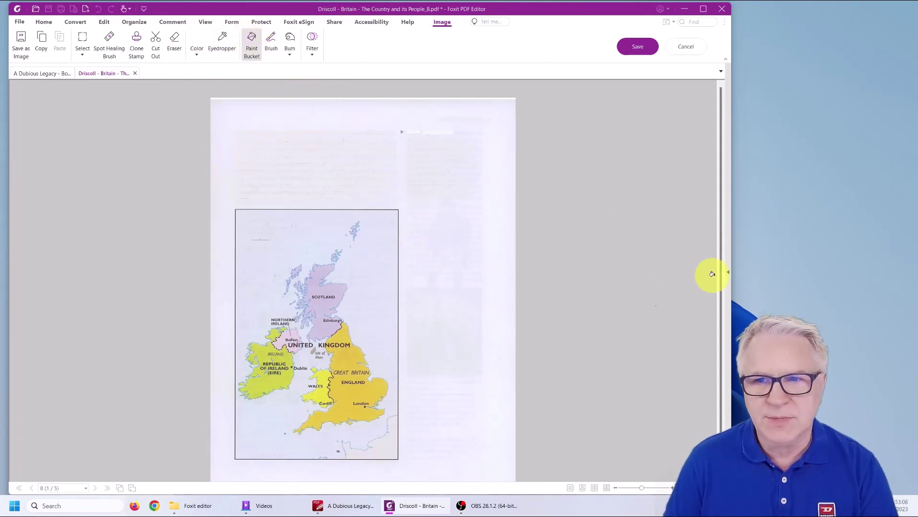
{"action": "left_click", "coordinate": [727, 271]}
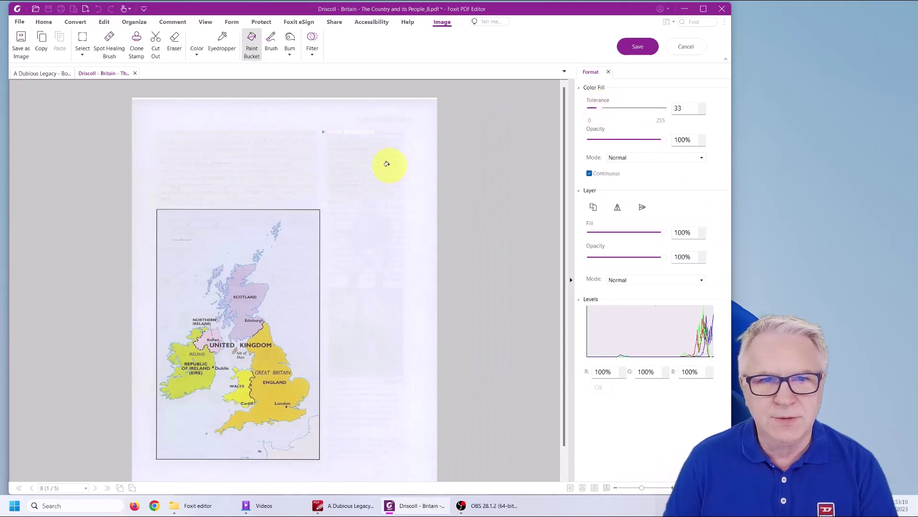
{"action": "left_click", "coordinate": [328, 168]}
{"action": "left_click", "coordinate": [292, 262]}
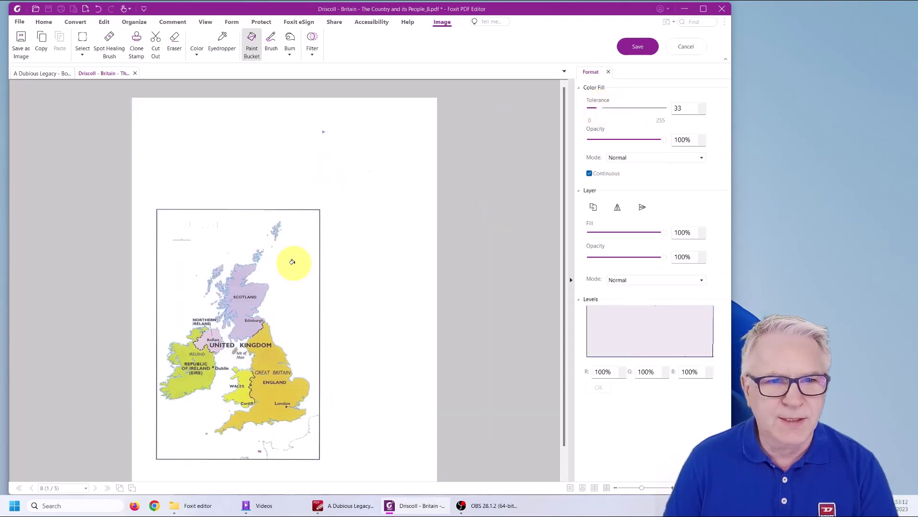
{"action": "left_click", "coordinate": [637, 48]}
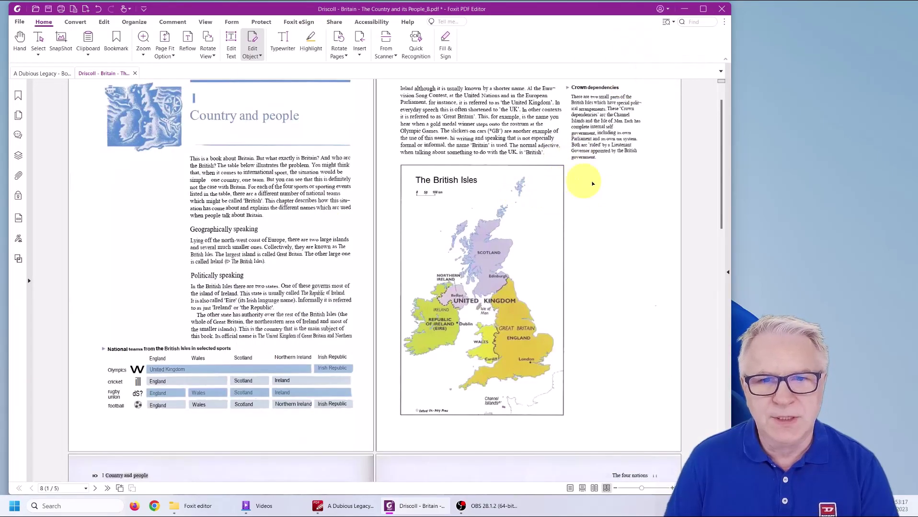
{"action": "scroll", "coordinate": [318, 286], "scroll_direction": "down", "scroll_amount": 6}
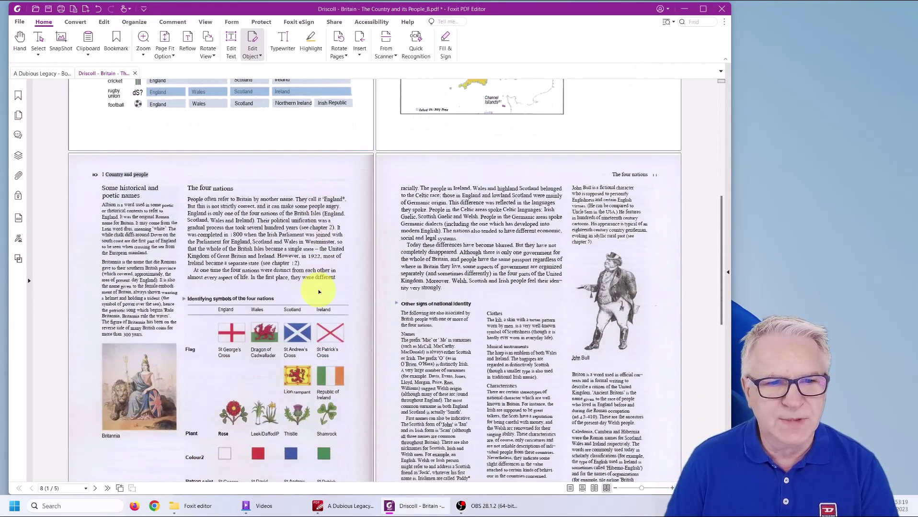
{"action": "scroll", "coordinate": [328, 279], "scroll_direction": "up", "scroll_amount": 5}
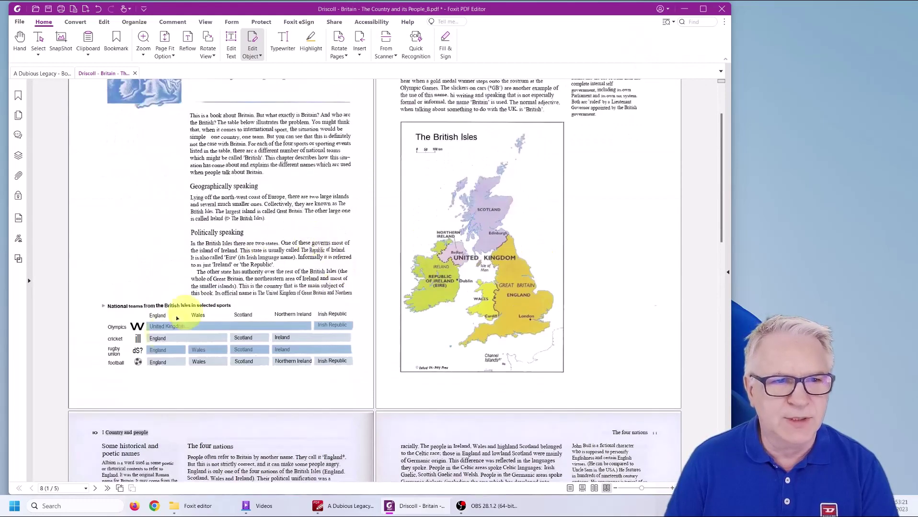
{"action": "scroll", "coordinate": [82, 373], "scroll_direction": "up", "scroll_amount": 3}
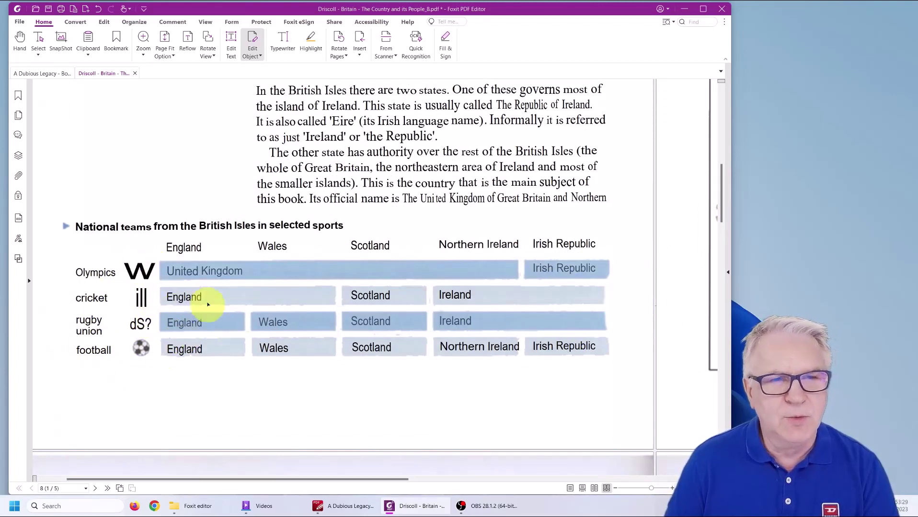
{"action": "left_click", "coordinate": [46, 74]}
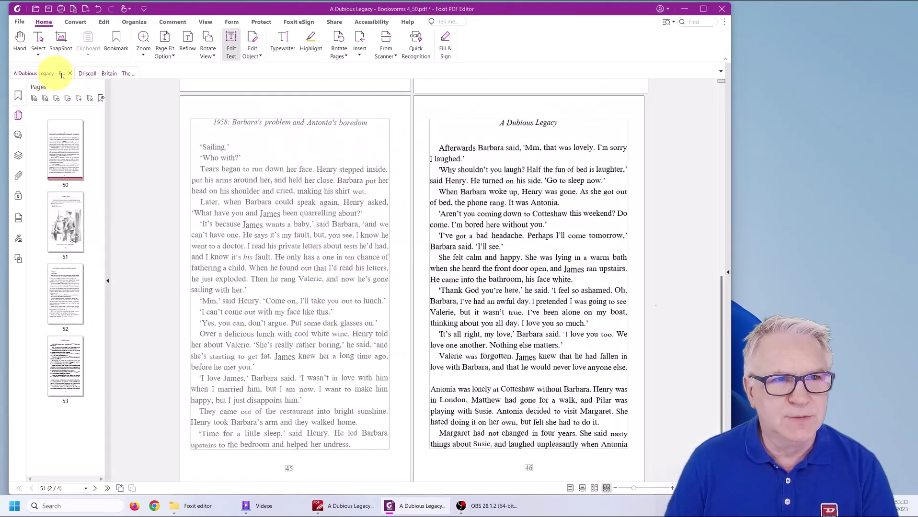
{"action": "left_click", "coordinate": [98, 74]}
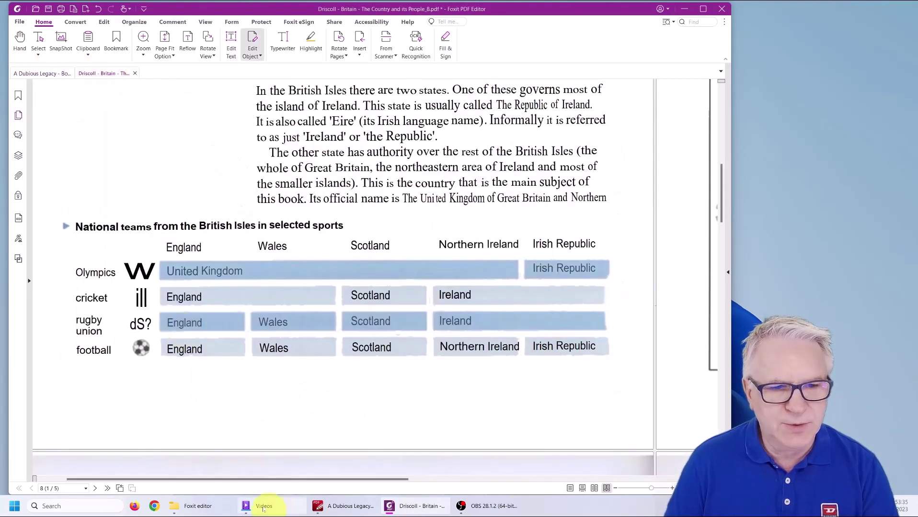
{"action": "mouse_move", "coordinate": [191, 506]}
{"action": "left_click", "coordinate": [152, 470]}
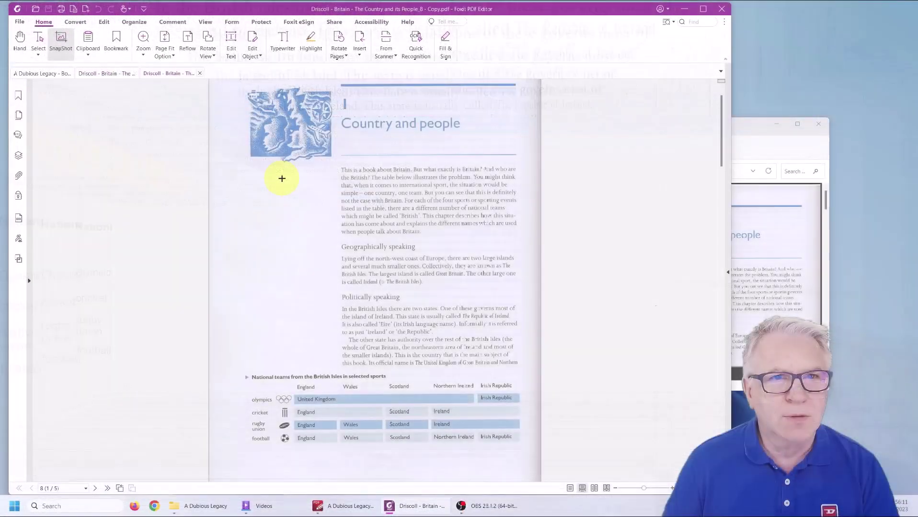
- Snapshot the four original sports icons to the clipboard and return to the OCR'd Driscoll document
{"action": "scroll", "coordinate": [297, 438], "scroll_direction": "up", "scroll_amount": 5, "text": "ctrl"}
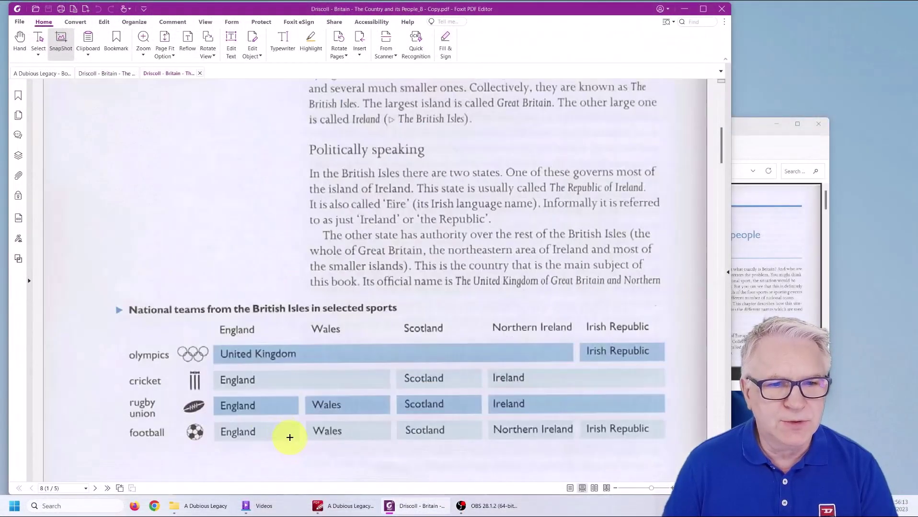
{"action": "scroll", "coordinate": [105, 392], "scroll_direction": "down", "scroll_amount": 3}
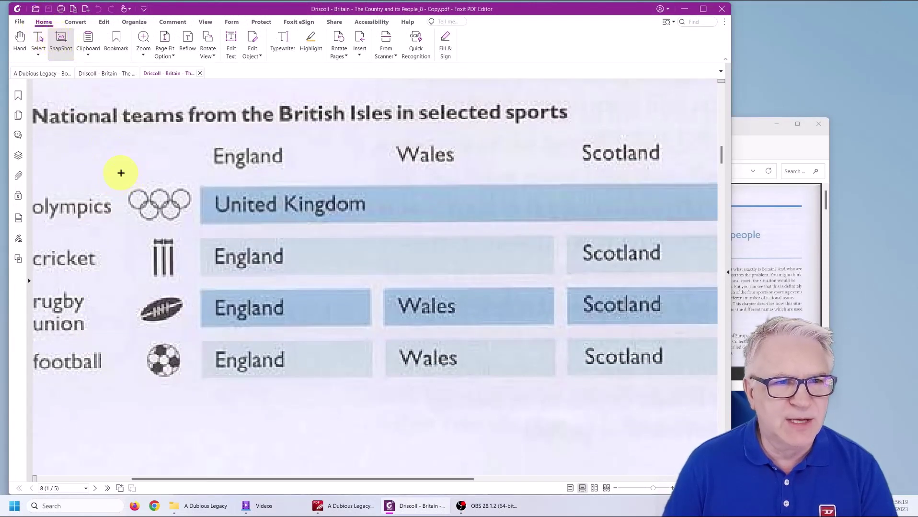
{"action": "left_click_drag", "start_coordinate": [121, 173], "coordinate": [195, 388]}
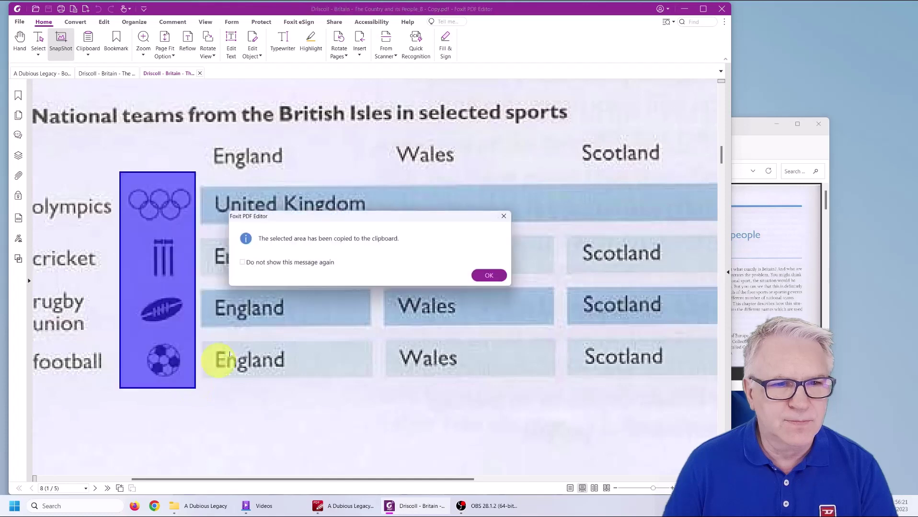
{"action": "left_click", "coordinate": [493, 276]}
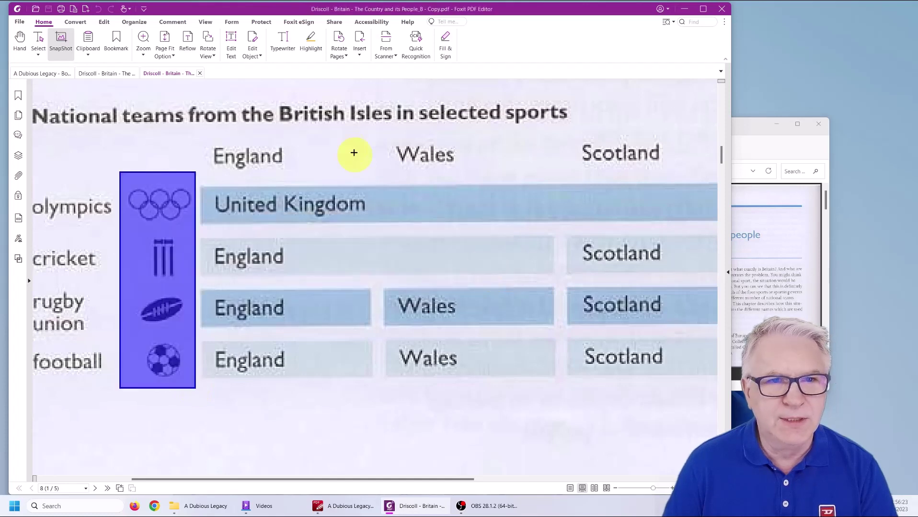
{"action": "left_click", "coordinate": [109, 73]}
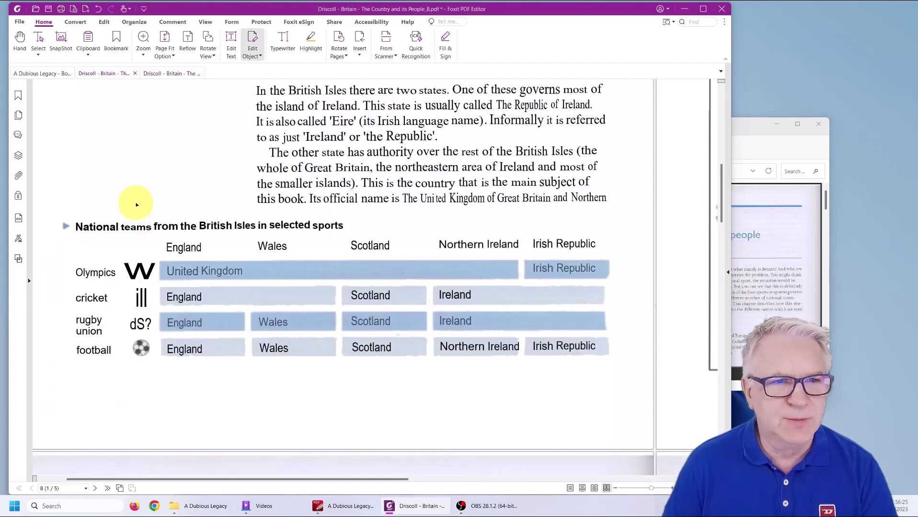
- Paste the sports-icon snapshot onto the Driscoll page, move it beside the table and shrink it
{"action": "left_click", "coordinate": [104, 22]}
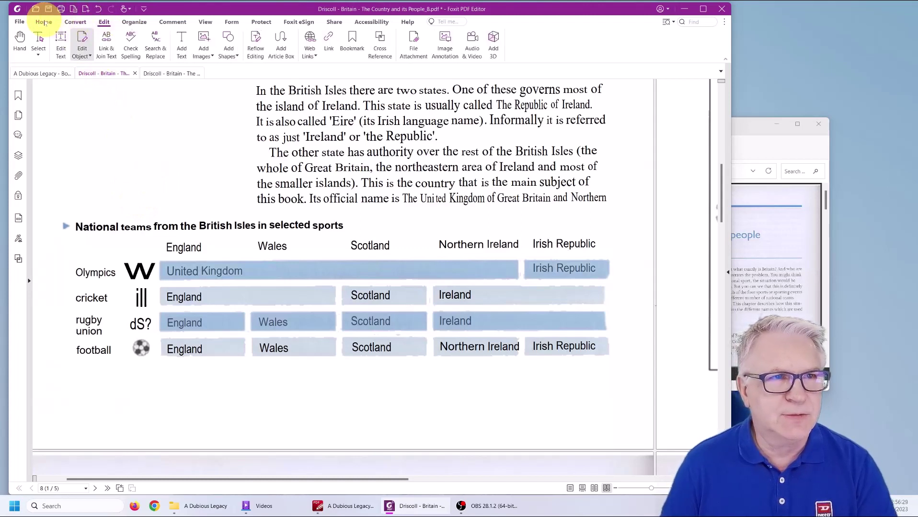
{"action": "right_click", "coordinate": [109, 136]}
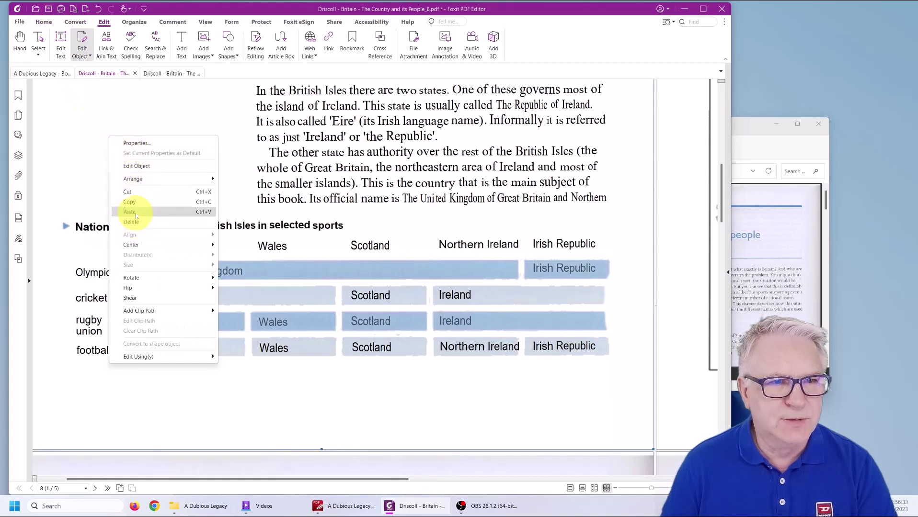
{"action": "left_click", "coordinate": [129, 212]}
{"action": "left_click_drag", "start_coordinate": [203, 109], "coordinate": [223, 344]}
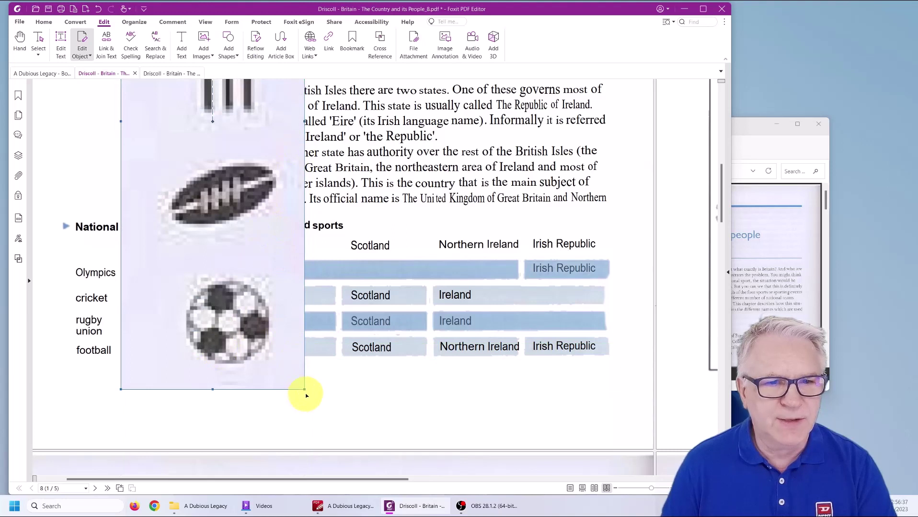
{"action": "left_click_drag", "start_coordinate": [304, 390], "coordinate": [150, 334]}
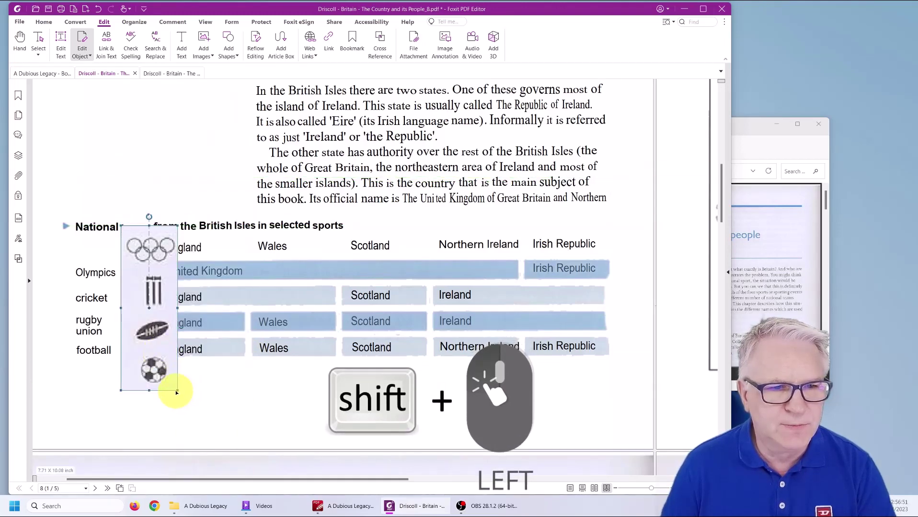
{"action": "key", "text": "ctrl+a"}
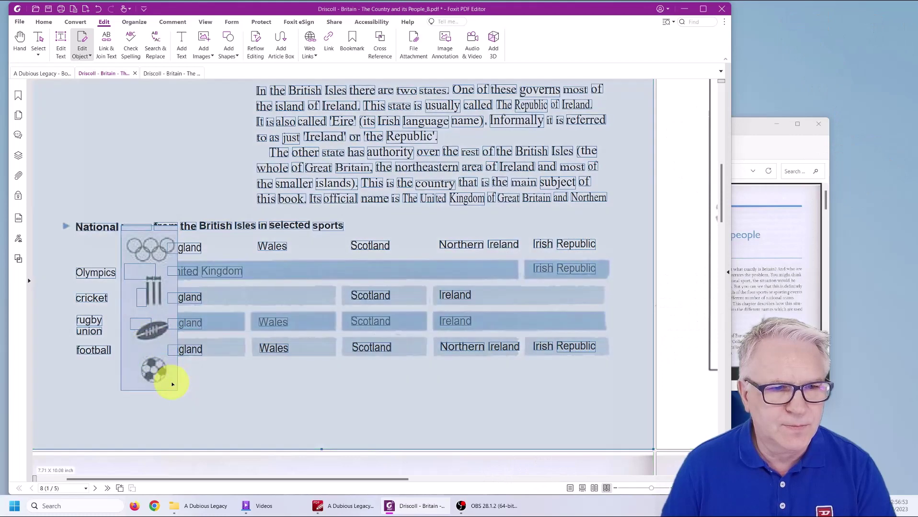
- Size and align the icon image over the garbled icons for Olympics, cricket, rugby union and football
{"action": "left_click", "coordinate": [171, 386]}
{"action": "left_click_drag", "start_coordinate": [177, 390], "coordinate": [153, 317]}
{"action": "left_click_drag", "start_coordinate": [134, 245], "coordinate": [174, 296]}
{"action": "scroll", "coordinate": [175, 312], "scroll_direction": "up", "scroll_amount": 2}
{"action": "scroll", "coordinate": [172, 321], "scroll_direction": "up", "scroll_amount": 1}
{"action": "scroll", "coordinate": [127, 303], "scroll_direction": "down", "scroll_amount": 1}
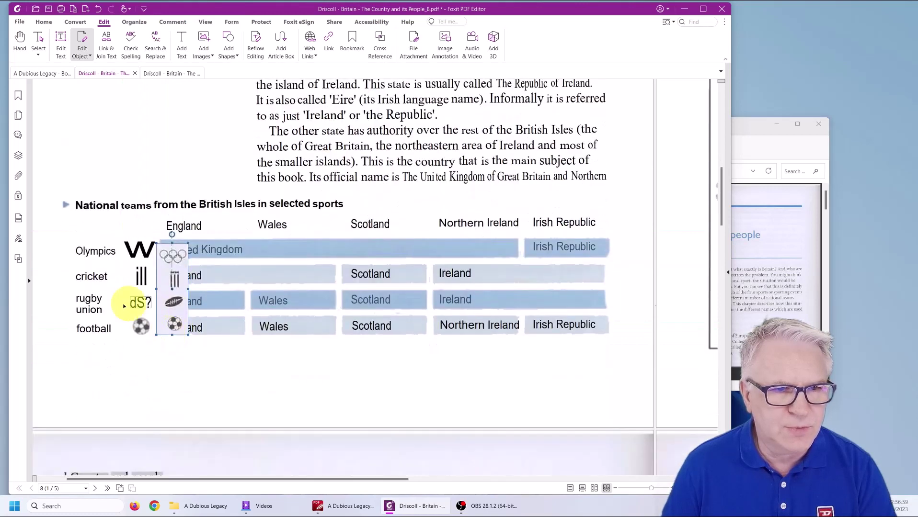
{"action": "scroll", "coordinate": [127, 303], "scroll_direction": "up", "scroll_amount": 3}
{"action": "left_click_drag", "start_coordinate": [280, 223], "coordinate": [176, 214]}
{"action": "left_click_drag", "start_coordinate": [223, 376], "coordinate": [236, 391]}
{"action": "left_click_drag", "start_coordinate": [216, 325], "coordinate": [216, 320]}
{"action": "right_click", "coordinate": [203, 213]}
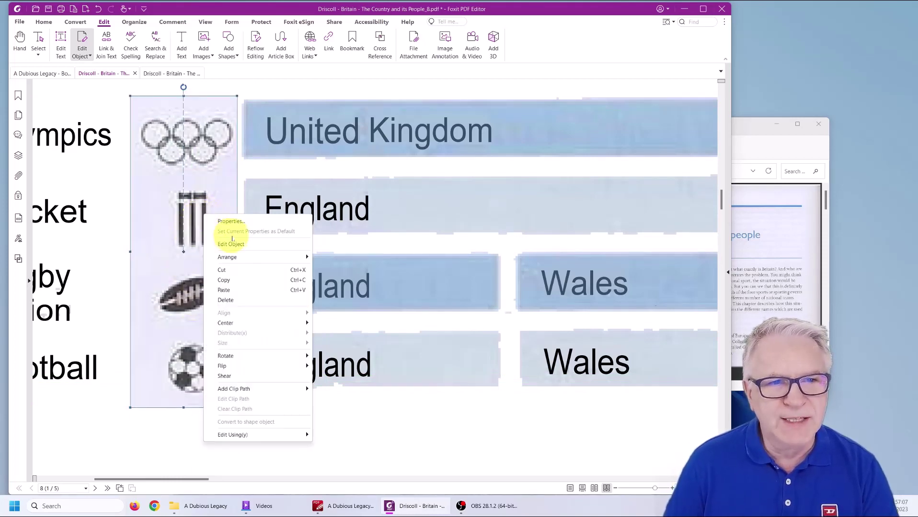
- Fill the four grey Olympic ring interiors white in the icon image and save the edit
{"action": "left_click", "coordinate": [236, 243]}
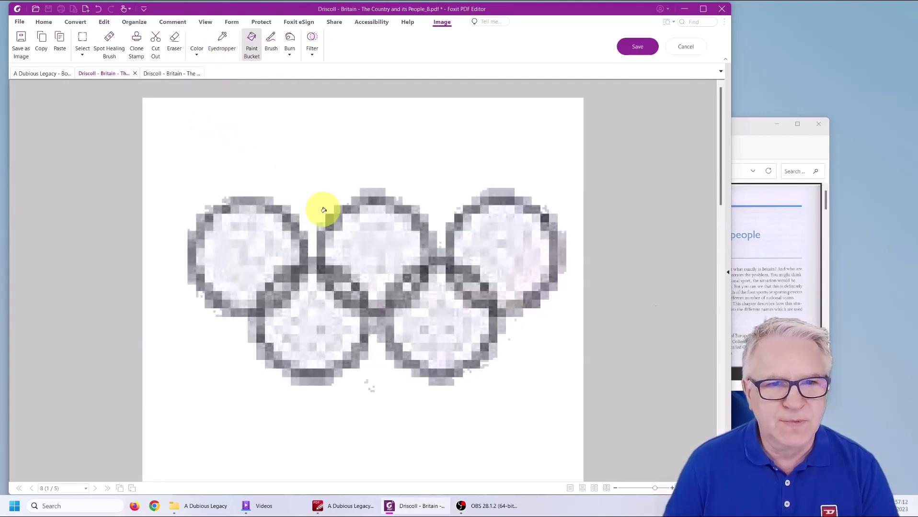
{"action": "scroll", "coordinate": [335, 215], "scroll_direction": "down", "scroll_amount": 5}
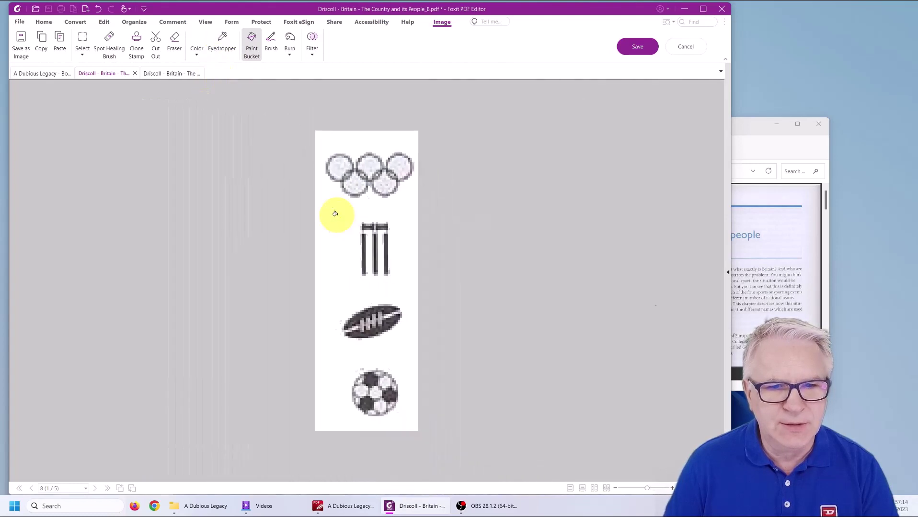
{"action": "left_click", "coordinate": [344, 180]}
{"action": "left_click", "coordinate": [328, 161]}
{"action": "left_click", "coordinate": [390, 179]}
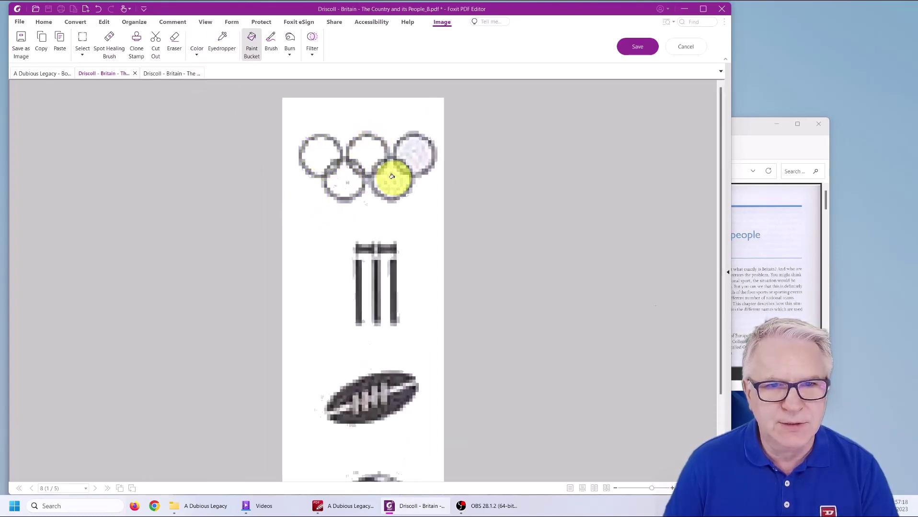
{"action": "left_click", "coordinate": [414, 148]}
{"action": "left_click", "coordinate": [636, 47]}
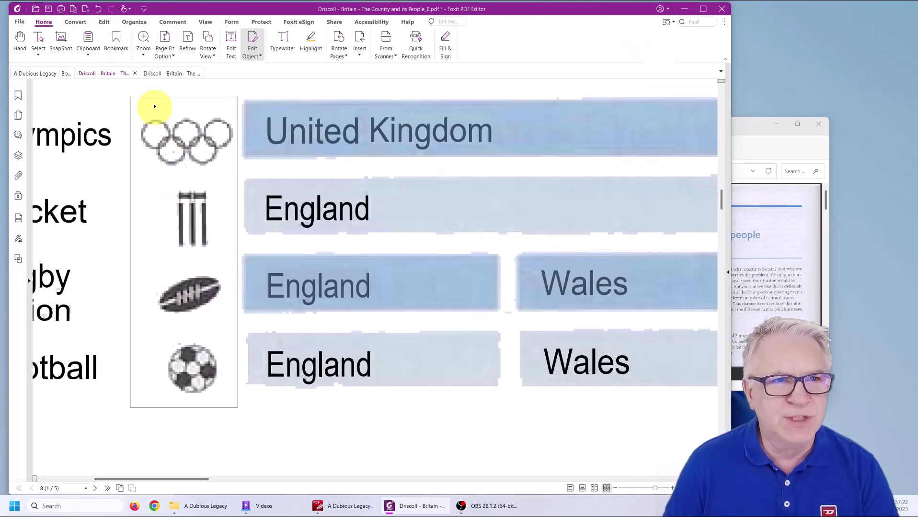
- Flatten all pages of the Driscoll document, then scroll down to check the result
{"action": "right_click", "coordinate": [169, 154]}
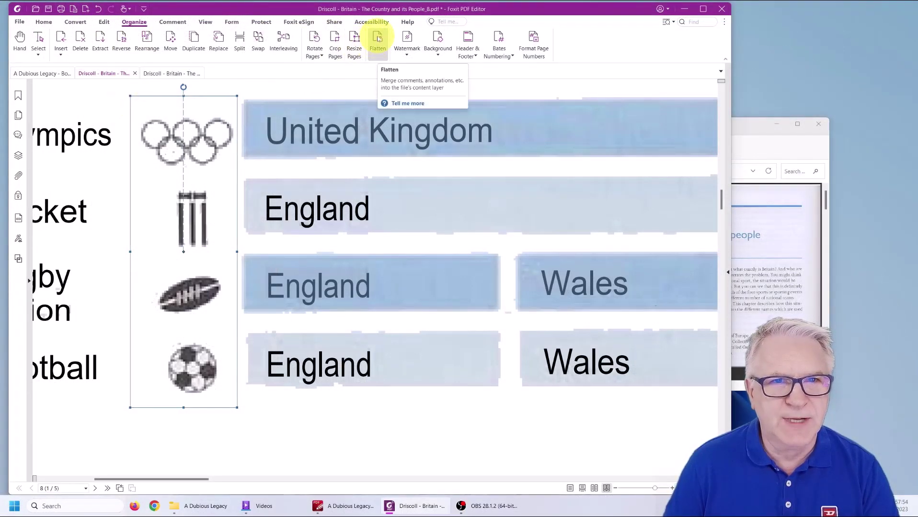
{"action": "left_click", "coordinate": [378, 39]}
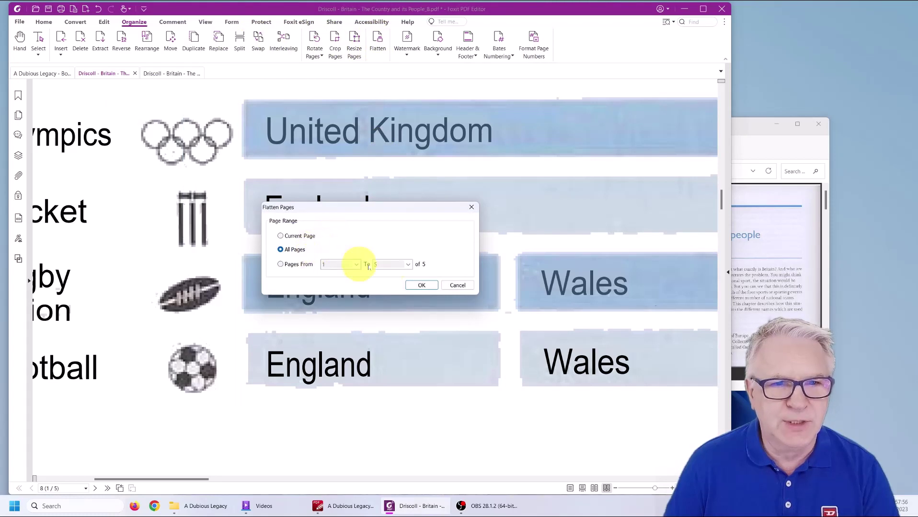
{"action": "left_click", "coordinate": [421, 285]}
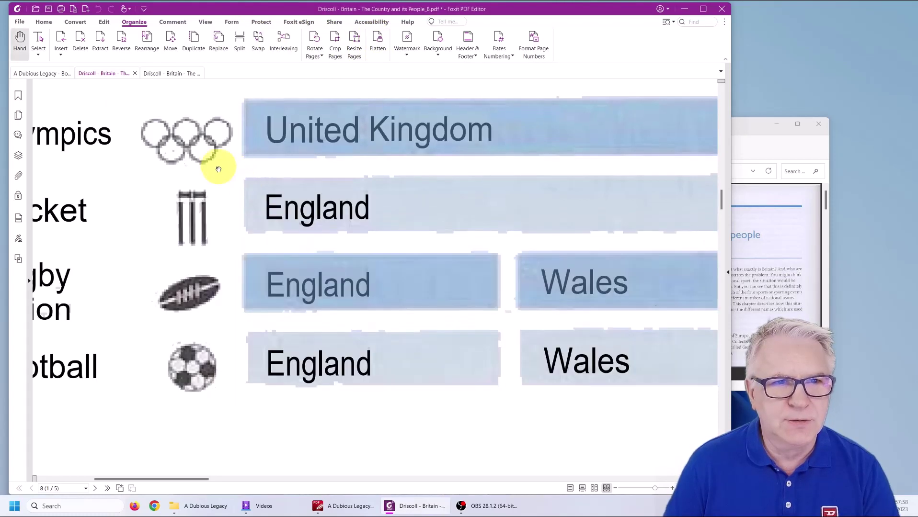
{"action": "left_click_drag", "start_coordinate": [195, 127], "coordinate": [204, 146]}
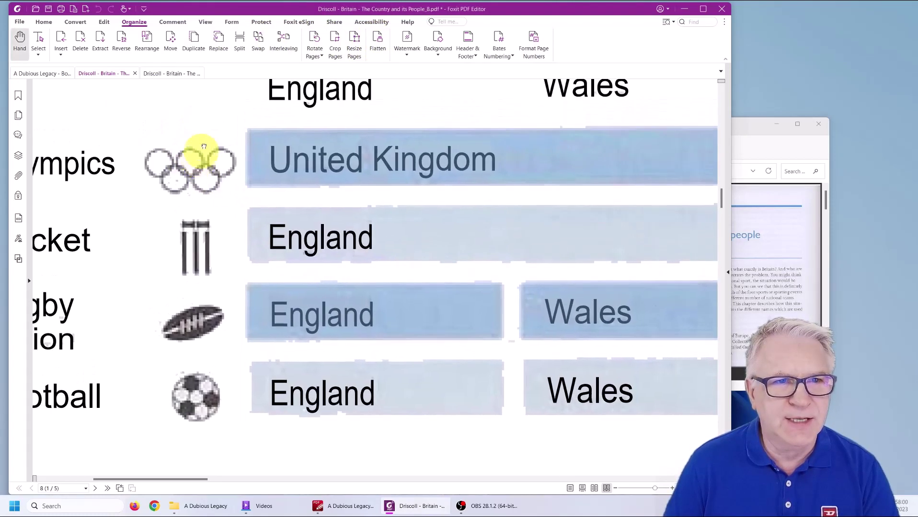
{"action": "scroll", "coordinate": [204, 147], "scroll_direction": "down", "scroll_amount": 5}
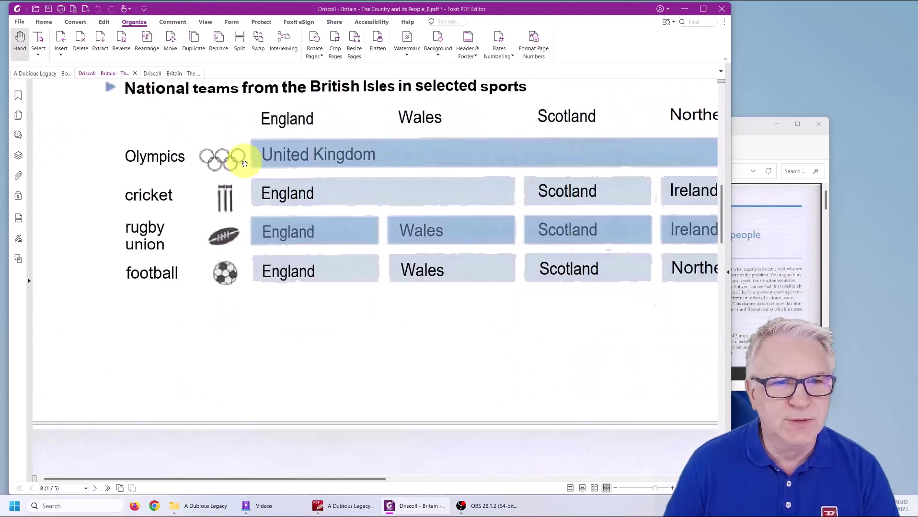
{"action": "scroll", "coordinate": [244, 163], "scroll_direction": "down", "scroll_amount": 3}
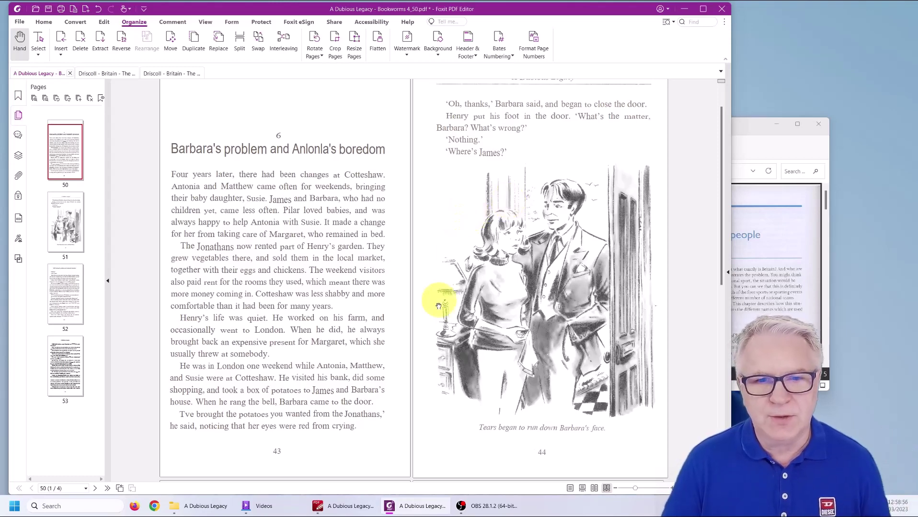
{"action": "left_click", "coordinate": [355, 507]}
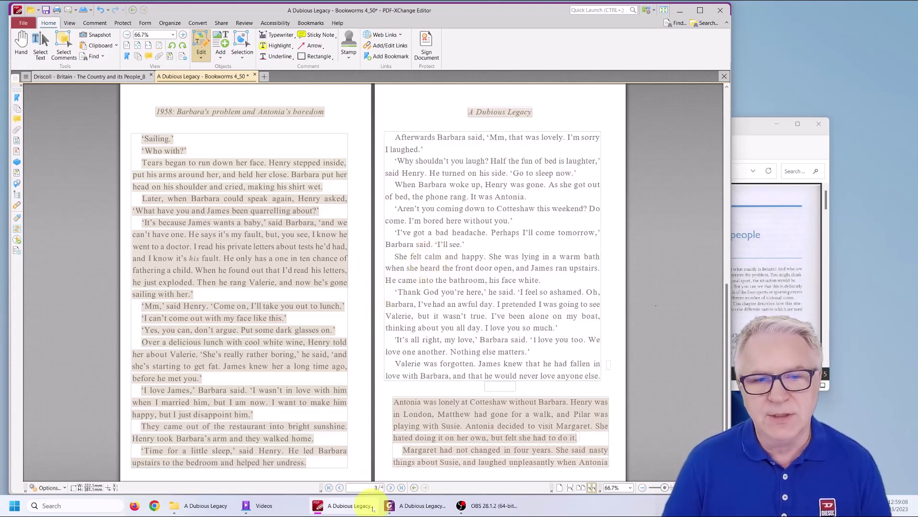
{"action": "left_click", "coordinate": [402, 506]}
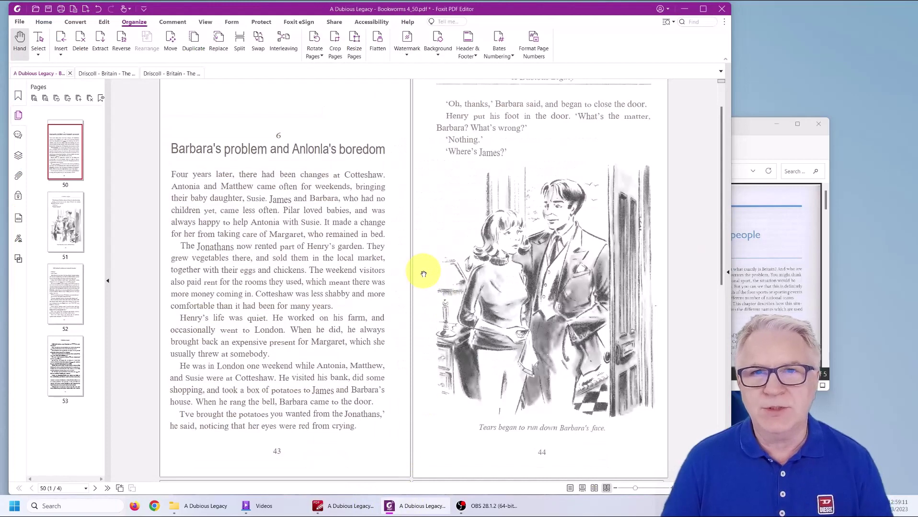